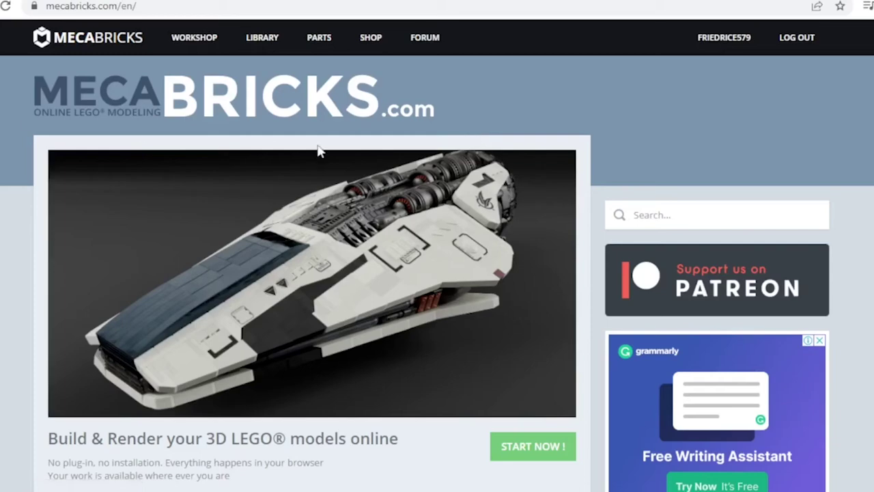
- Look through the featured models and images on the Mecabricks home page
{"action": "scroll", "coordinate": [502, 170], "scroll_direction": "down", "scroll_amount": 9}
{"action": "scroll", "coordinate": [319, 279], "scroll_direction": "up", "scroll_amount": 5}
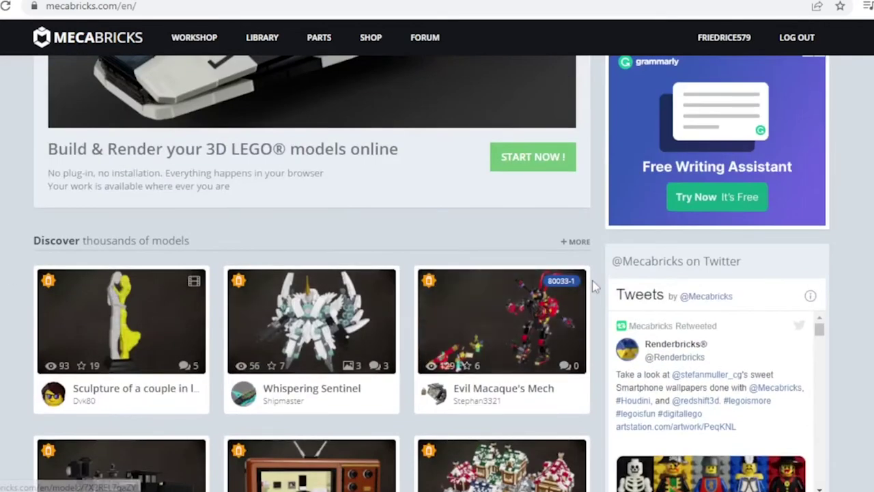
{"action": "scroll", "coordinate": [588, 287], "scroll_direction": "down", "scroll_amount": 4}
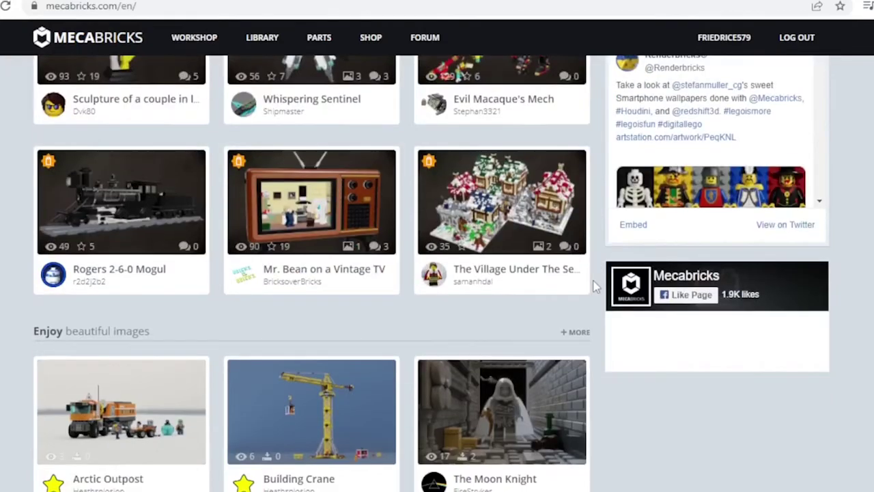
{"action": "scroll", "coordinate": [594, 289], "scroll_direction": "down", "scroll_amount": 4}
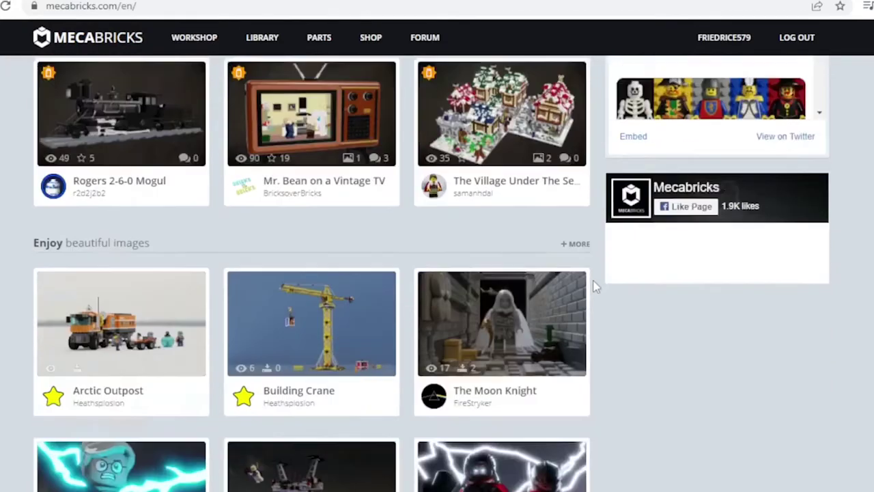
{"action": "scroll", "coordinate": [595, 288], "scroll_direction": "up", "scroll_amount": 3}
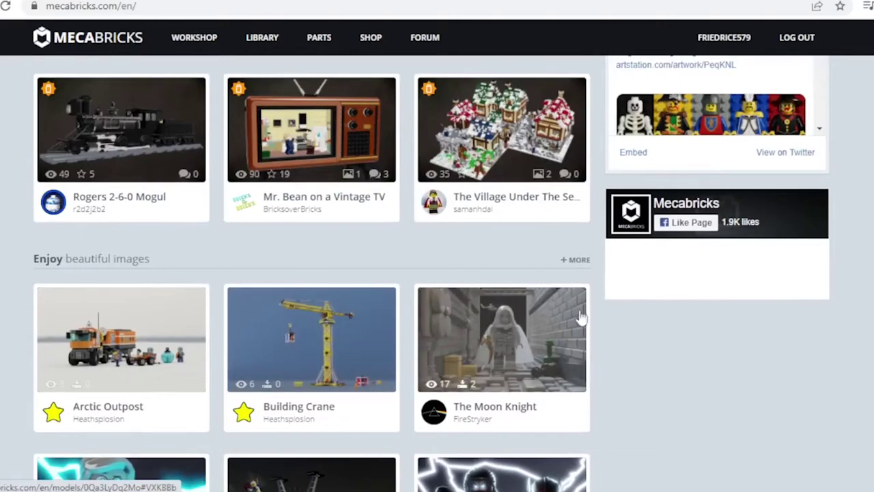
{"action": "scroll", "coordinate": [586, 313], "scroll_direction": "down", "scroll_amount": 3}
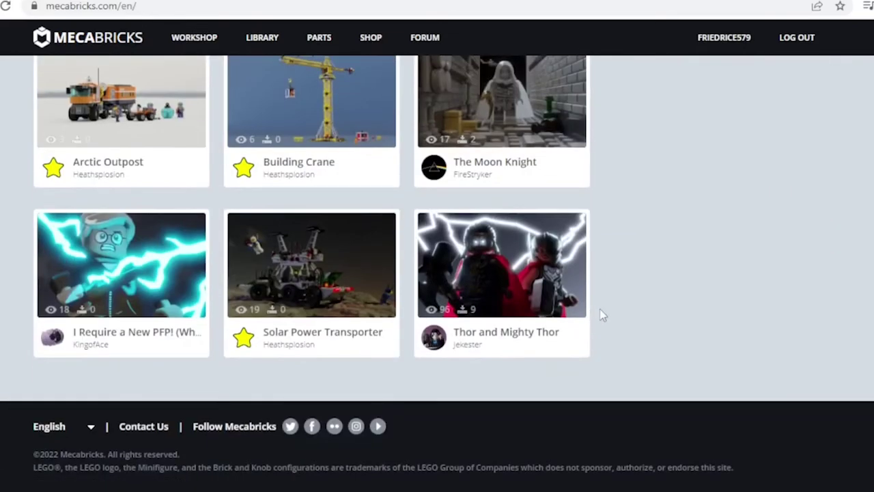
- Search the Mecabricks site for "gunship" models
{"action": "scroll", "coordinate": [597, 307], "scroll_direction": "up", "scroll_amount": 10}
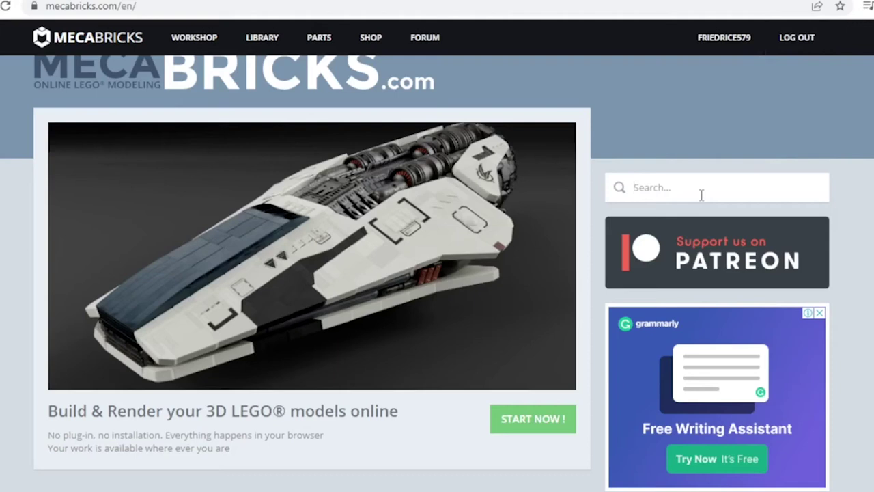
{"action": "type", "text": "gunship"}
{"action": "key", "text": "Return"}
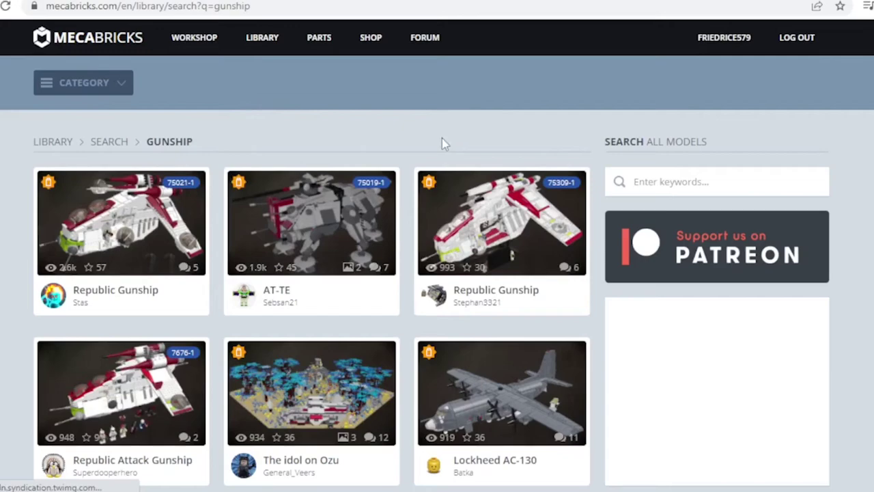
- Browse the gunship search results and open the Republic Gunship model from set 20010-1
{"action": "scroll", "coordinate": [422, 161], "scroll_direction": "down", "scroll_amount": 4}
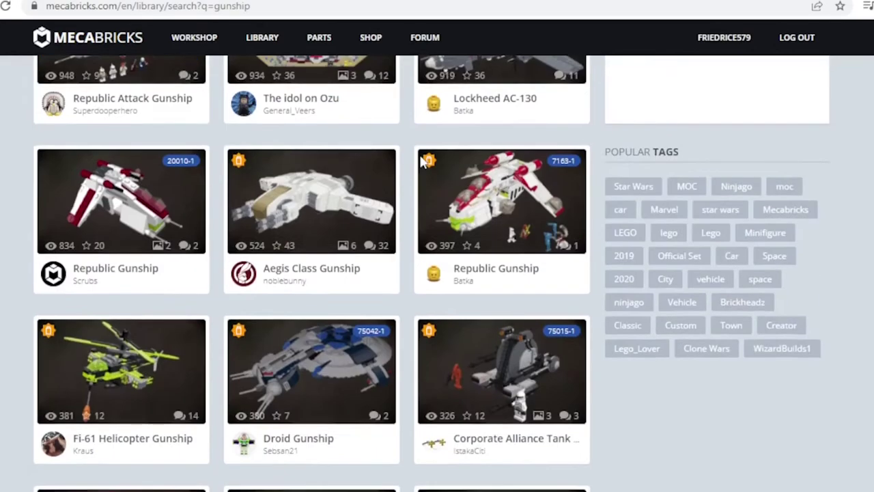
{"action": "scroll", "coordinate": [258, 270], "scroll_direction": "up", "scroll_amount": 5}
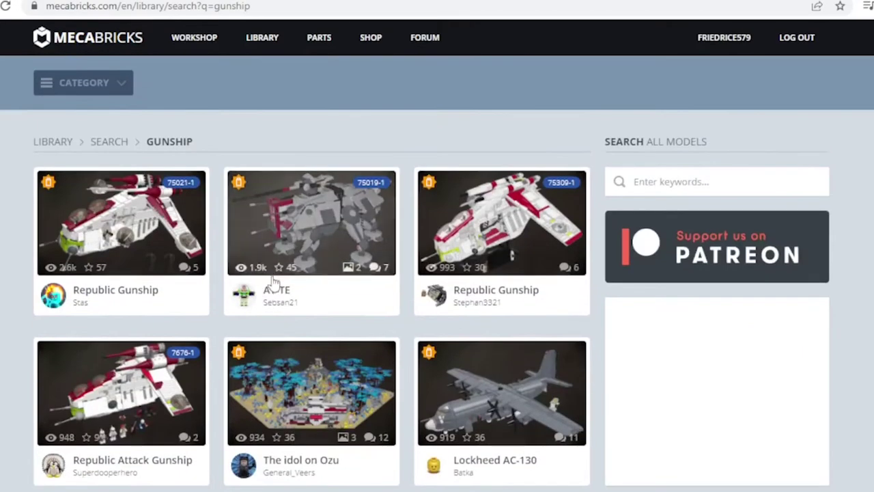
{"action": "scroll", "coordinate": [270, 273], "scroll_direction": "down", "scroll_amount": 3}
{"action": "scroll", "coordinate": [272, 256], "scroll_direction": "up", "scroll_amount": 1}
{"action": "scroll", "coordinate": [272, 256], "scroll_direction": "up", "scroll_amount": 1}
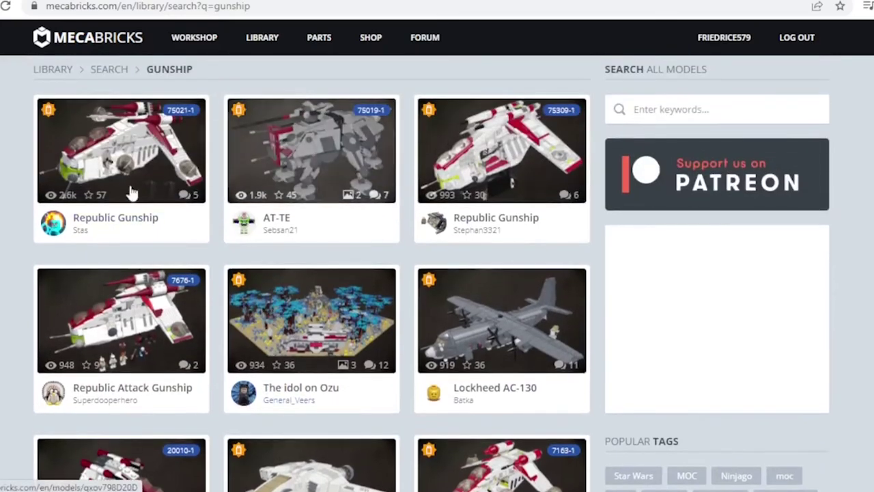
{"action": "scroll", "coordinate": [412, 259], "scroll_direction": "down", "scroll_amount": 6}
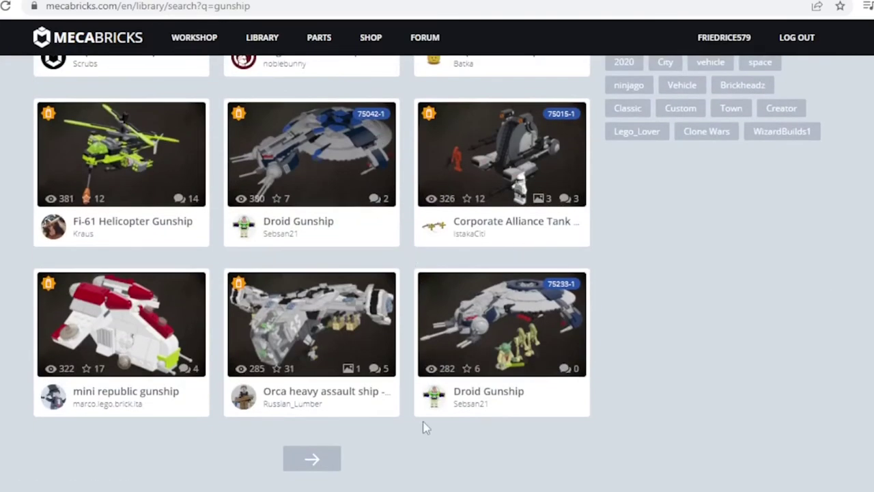
{"action": "scroll", "coordinate": [424, 420], "scroll_direction": "up", "scroll_amount": 1}
{"action": "scroll", "coordinate": [405, 429], "scroll_direction": "up", "scroll_amount": 4}
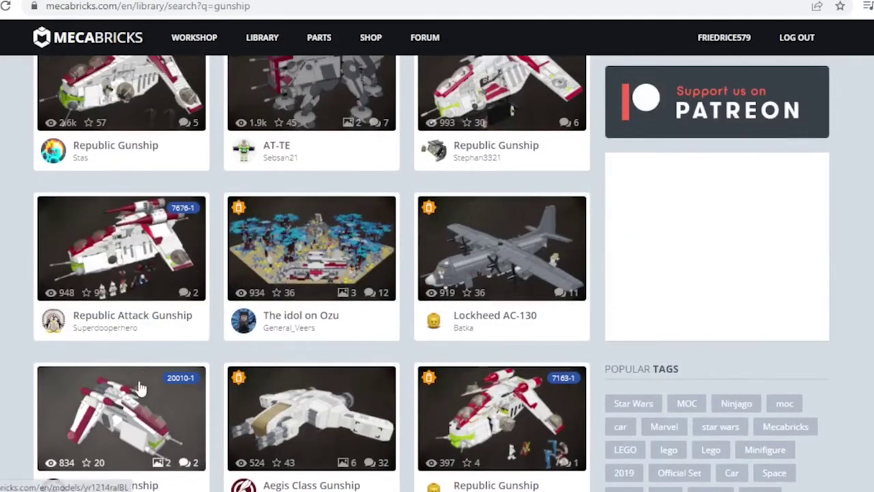
{"action": "scroll", "coordinate": [143, 387], "scroll_direction": "down", "scroll_amount": 1}
{"action": "scroll", "coordinate": [141, 307], "scroll_direction": "up", "scroll_amount": 3}
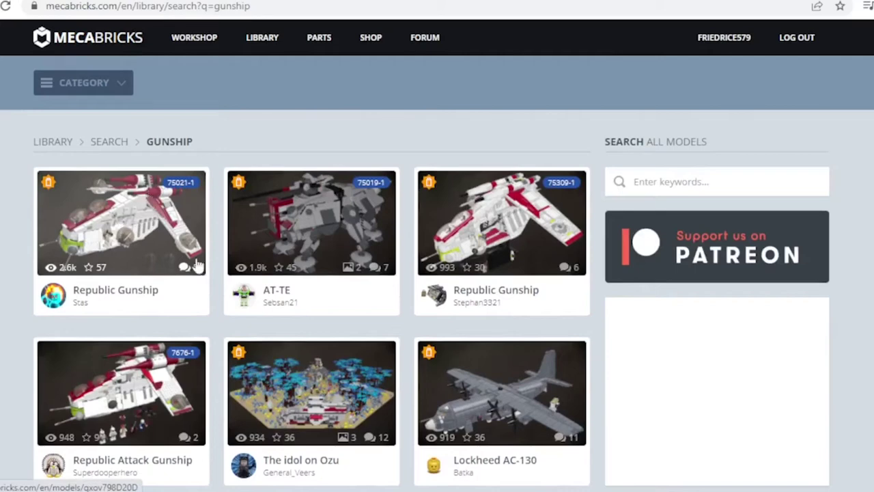
{"action": "scroll", "coordinate": [360, 266], "scroll_direction": "down", "scroll_amount": 5}
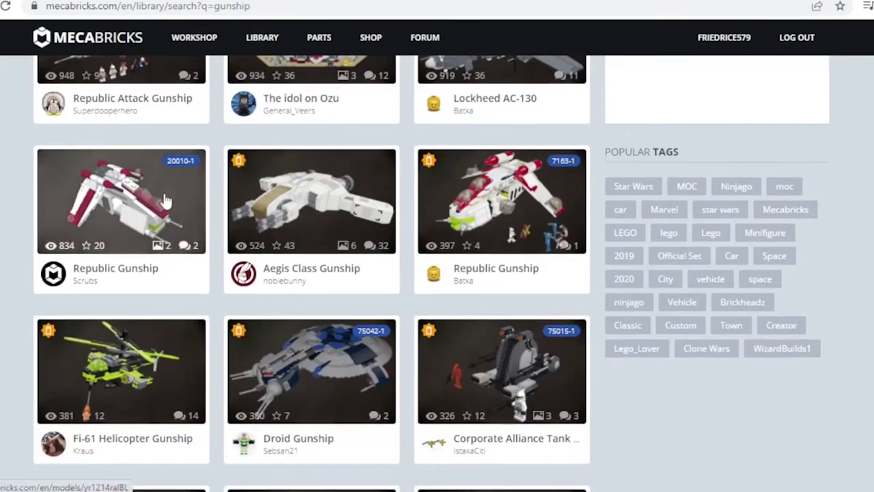
{"action": "left_click", "coordinate": [130, 184]}
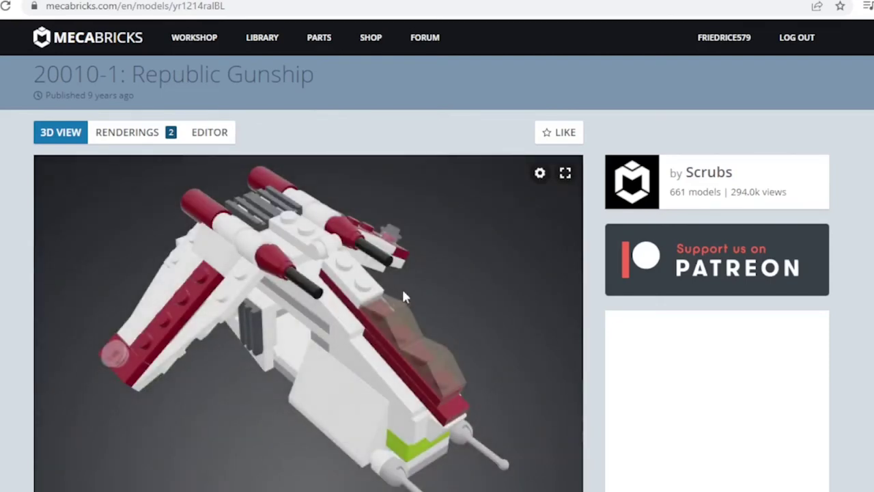
- Open the Republic Gunship in the online editor and inspect it from several sides
{"action": "left_click_drag", "start_coordinate": [401, 287], "coordinate": [406, 220]}
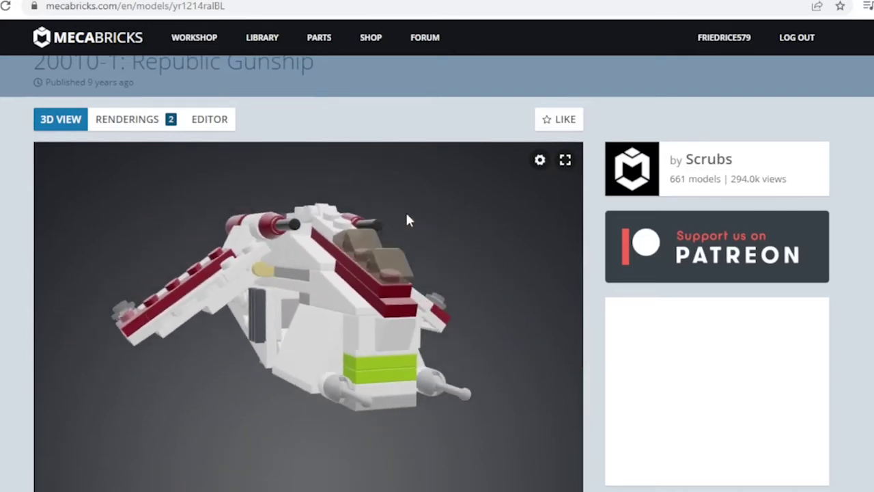
{"action": "left_click", "coordinate": [222, 122]}
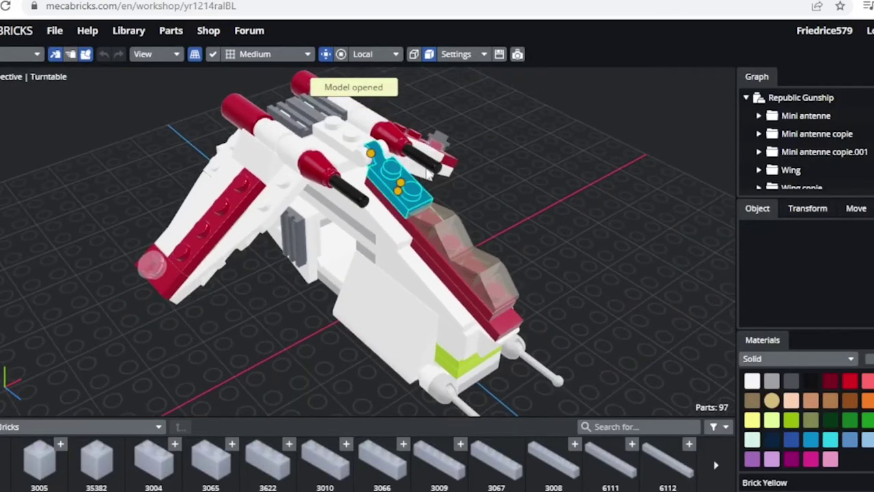
{"action": "left_click_drag", "start_coordinate": [480, 183], "coordinate": [68, 391]}
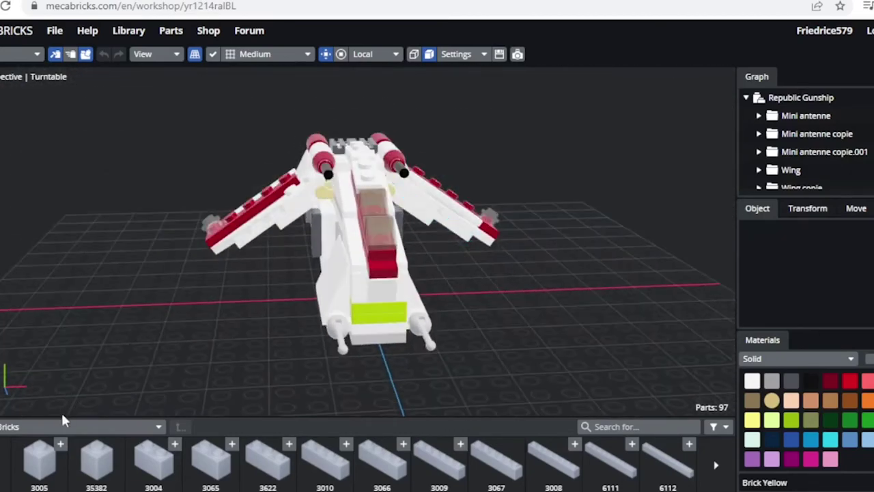
{"action": "left_click_drag", "start_coordinate": [416, 237], "coordinate": [367, 239]}
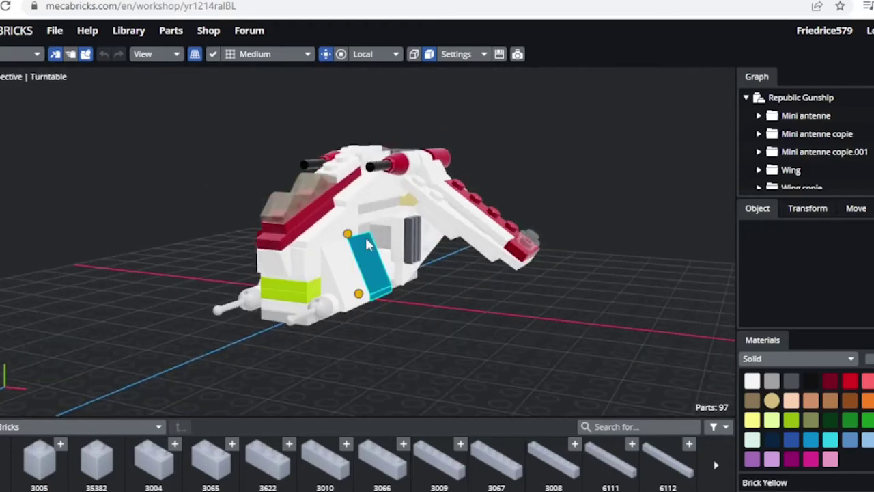
{"action": "scroll", "coordinate": [367, 239], "scroll_direction": "down", "scroll_amount": 3}
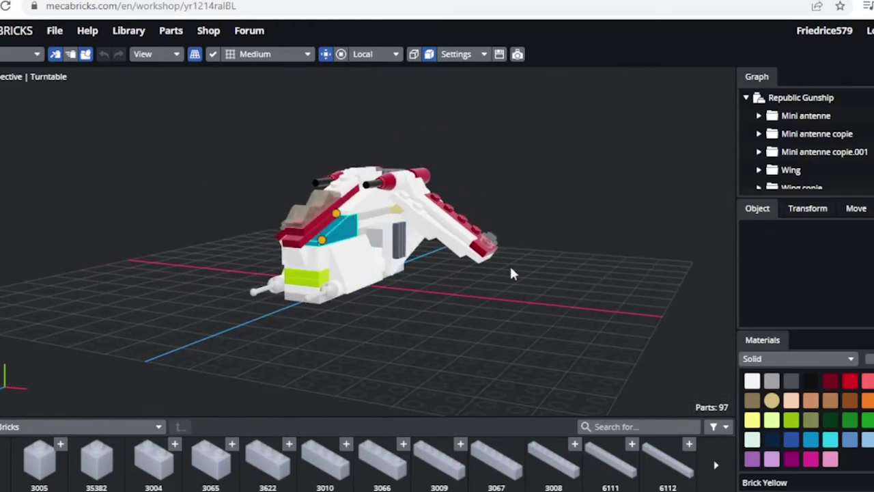
{"action": "left_click_drag", "start_coordinate": [510, 268], "coordinate": [735, 481]}
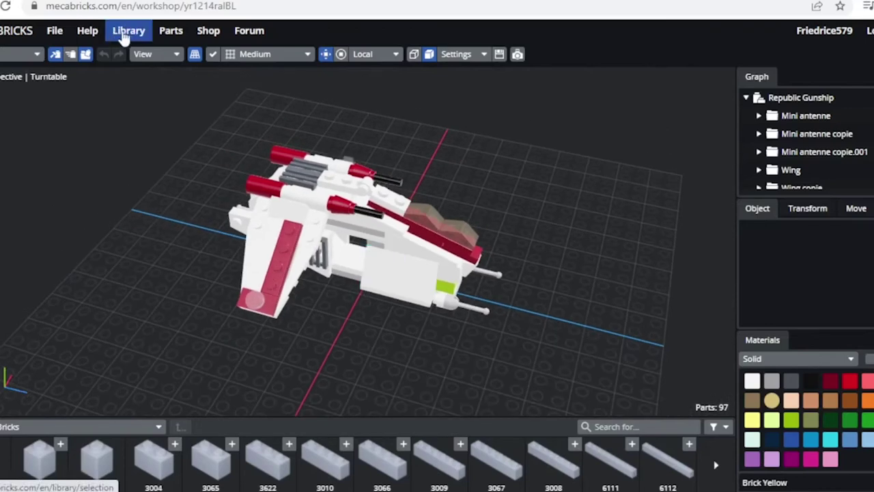
- Export the Republic Gunship model in Wavefront (.obj) format without logos on the studs
{"action": "left_click", "coordinate": [56, 31]}
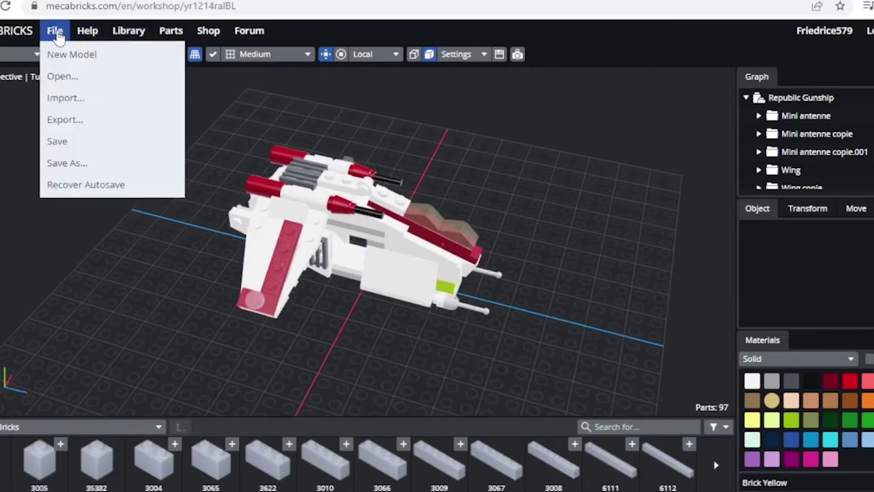
{"action": "left_click", "coordinate": [75, 121]}
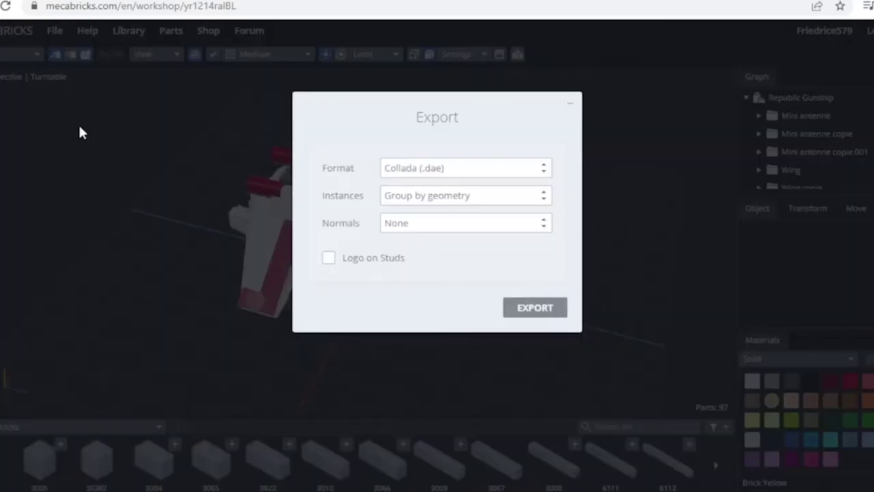
{"action": "left_click", "coordinate": [464, 177]}
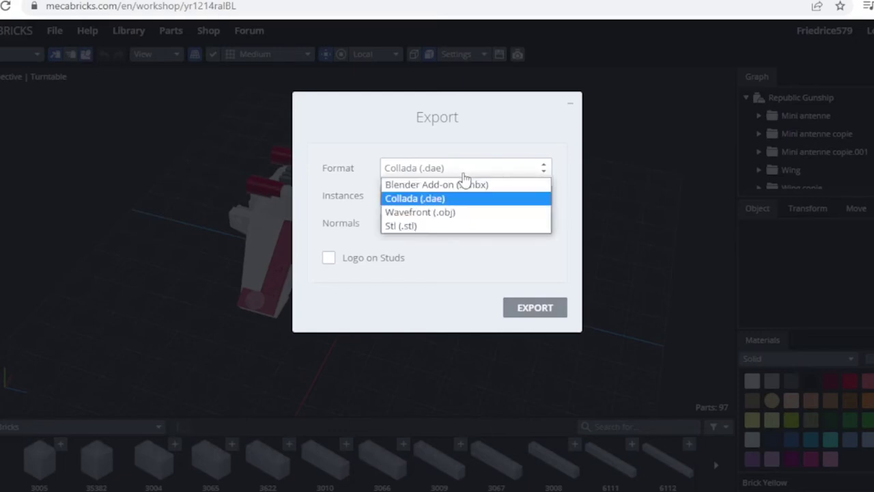
{"action": "left_click", "coordinate": [440, 219]}
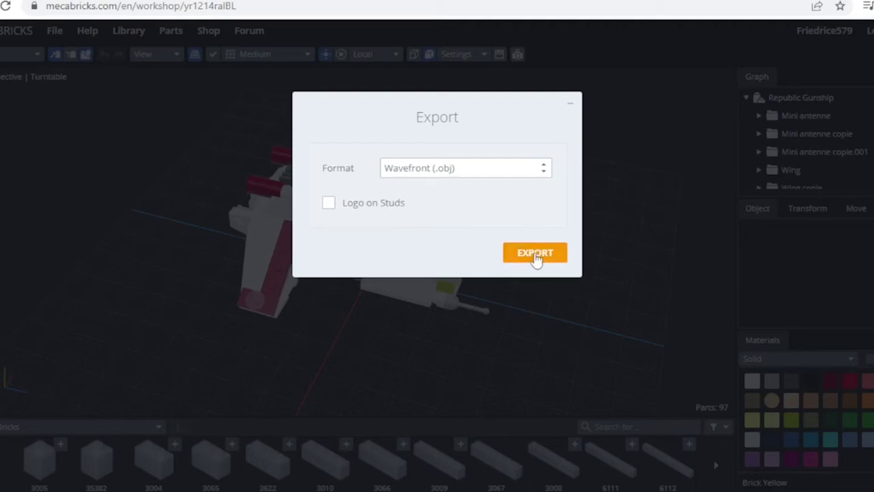
{"action": "left_click", "coordinate": [536, 253]}
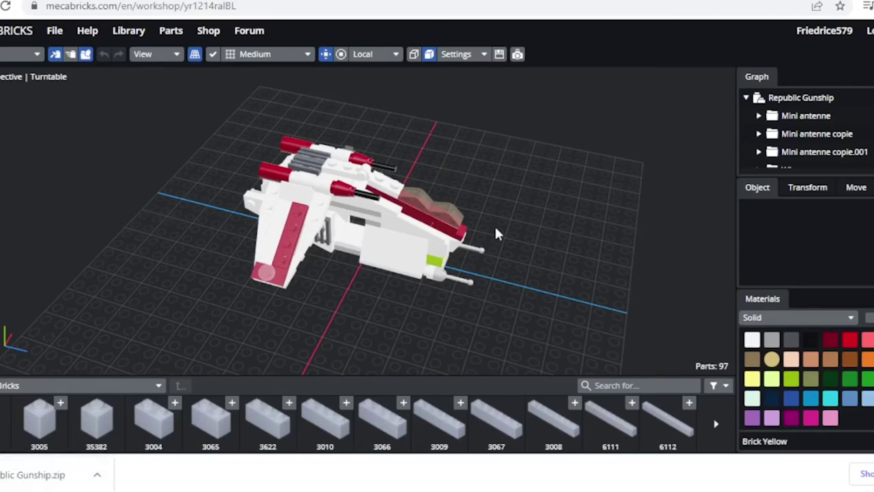
{"action": "scroll", "coordinate": [496, 229], "scroll_direction": "down", "scroll_amount": 2}
{"action": "scroll", "coordinate": [496, 229], "scroll_direction": "up", "scroll_amount": 3}
{"action": "middle_click_drag", "start_coordinate": [525, 223], "coordinate": [407, 216]}
{"action": "scroll", "coordinate": [427, 208], "scroll_direction": "down", "scroll_amount": 2}
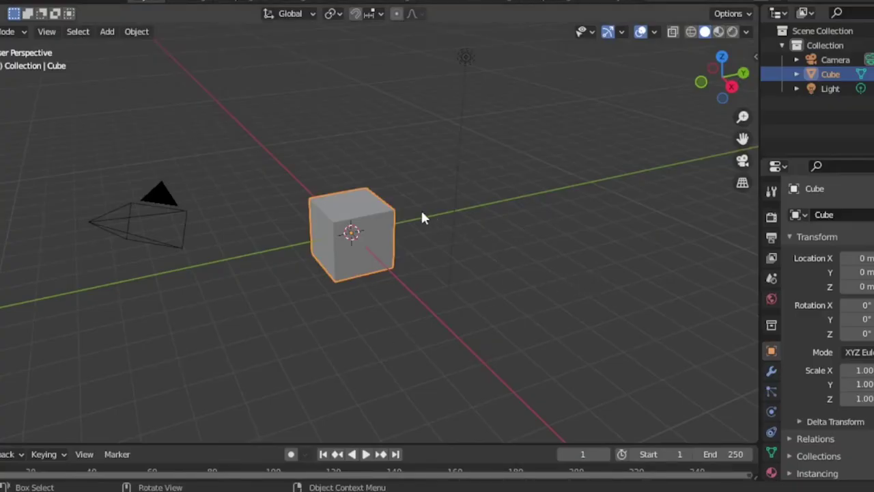
- Delete the default cube from the Blender scene
{"action": "middle_click_drag", "start_coordinate": [490, 250], "coordinate": [190, 151]}
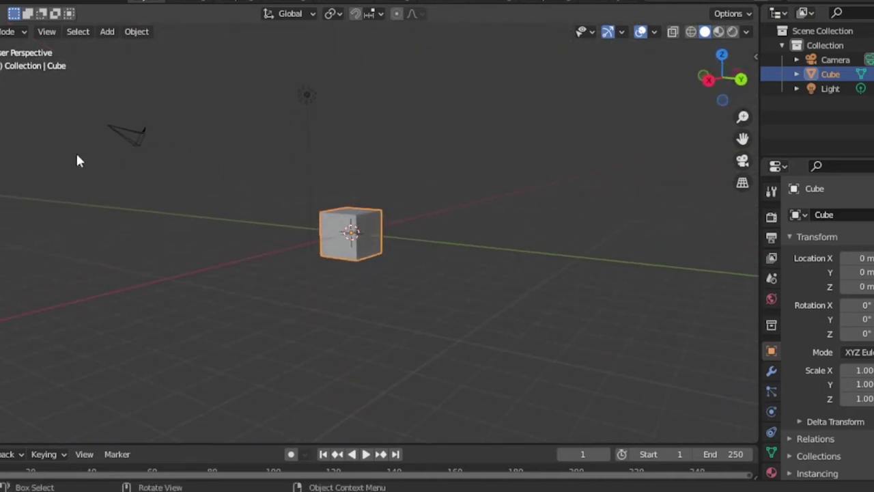
{"action": "middle_click_drag", "start_coordinate": [283, 203], "coordinate": [312, 252]}
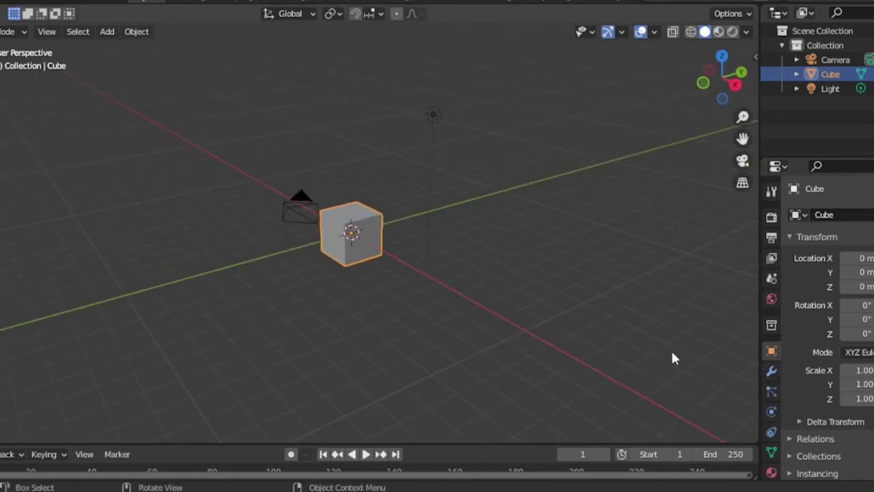
{"action": "middle_click_drag", "start_coordinate": [416, 272], "coordinate": [569, 252]}
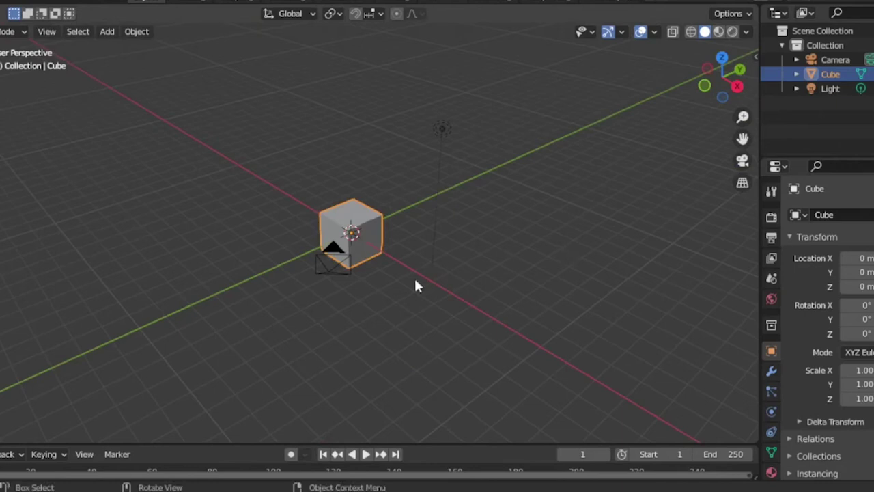
{"action": "scroll", "coordinate": [415, 286], "scroll_direction": "down", "scroll_amount": 3}
{"action": "scroll", "coordinate": [415, 286], "scroll_direction": "up", "scroll_amount": 5}
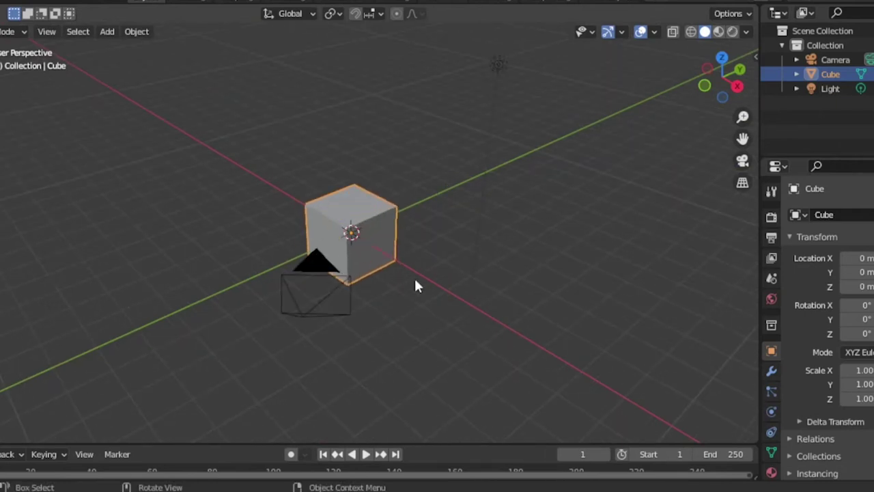
{"action": "key", "text": "Delete"}
{"action": "middle_click_drag", "start_coordinate": [408, 267], "coordinate": [600, 179]}
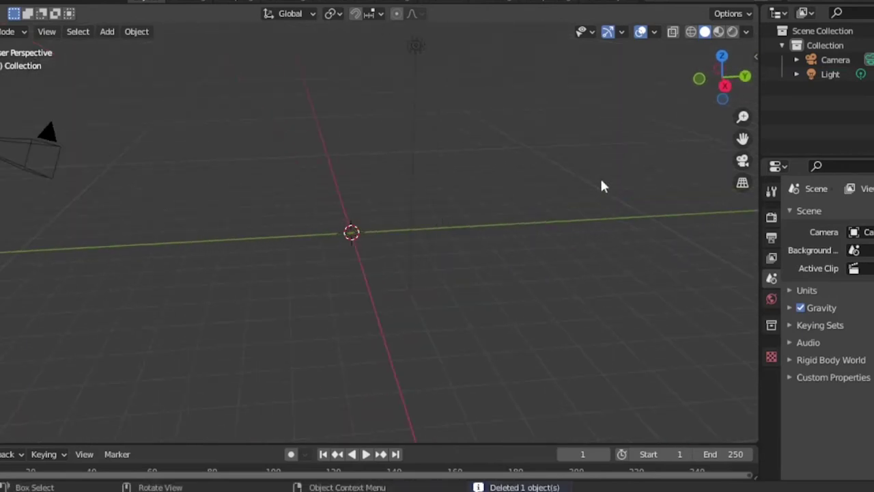
{"action": "left_click", "coordinate": [741, 162]}
{"action": "left_click", "coordinate": [740, 166]}
{"action": "middle_click_drag", "start_coordinate": [258, 185], "coordinate": [287, 183]}
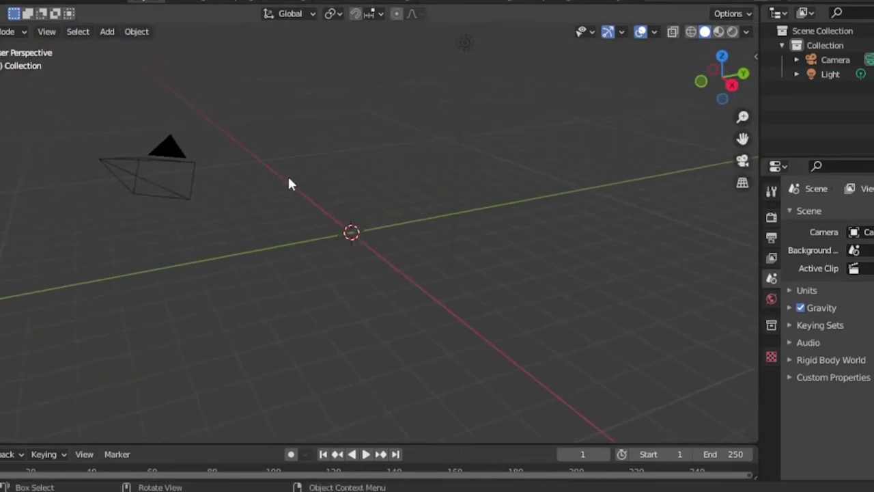
{"action": "scroll", "coordinate": [289, 183], "scroll_direction": "down", "scroll_amount": 3}
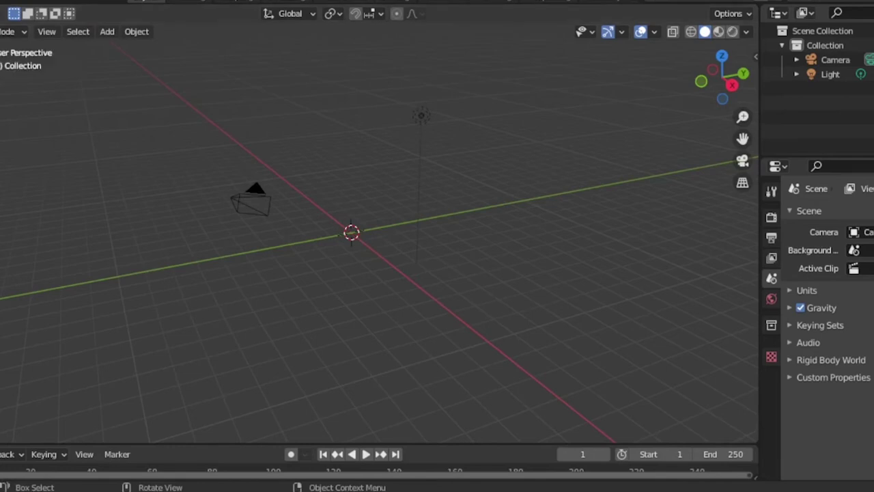
- Import the exported Republic Gunship Wavefront (.obj) file into the empty scene
{"action": "left_click", "coordinate": [1, 0]}
{"action": "mouse_move", "coordinate": [47, 189]}
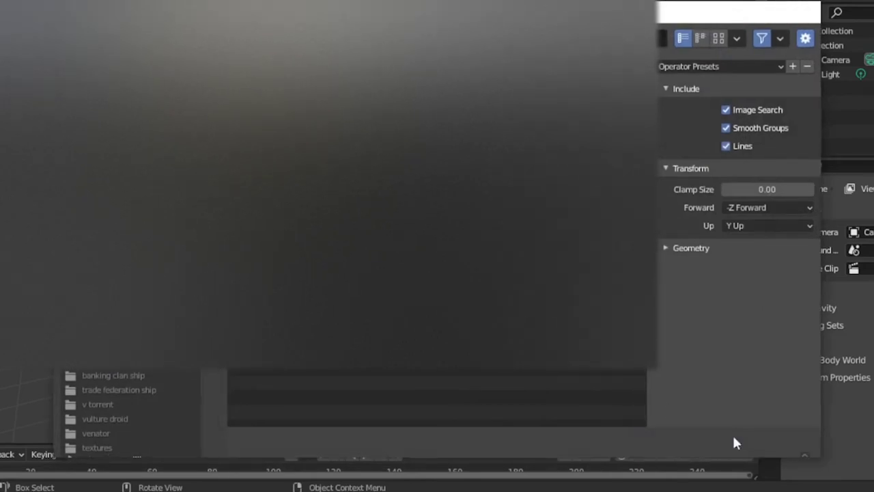
{"action": "left_click", "coordinate": [733, 437]}
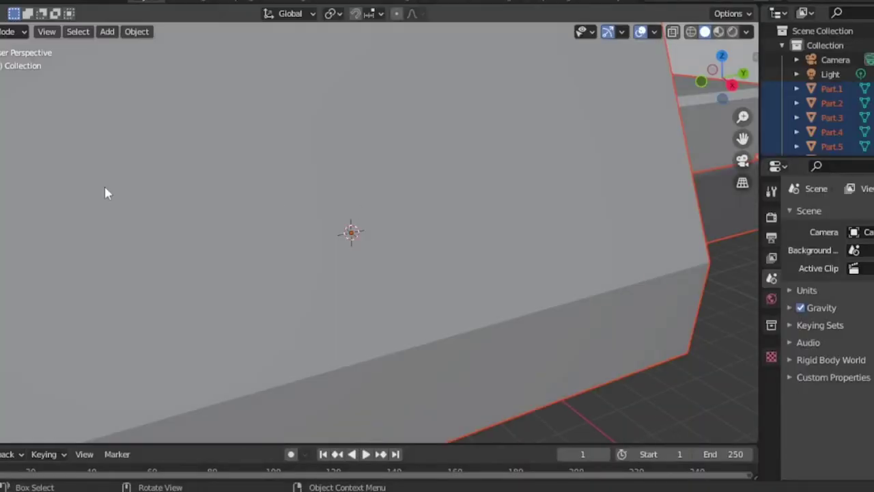
- Examine the imported gunship up close and as a whole, and look through its list of separate part objects
{"action": "scroll", "coordinate": [267, 187], "scroll_direction": "down", "scroll_amount": 5}
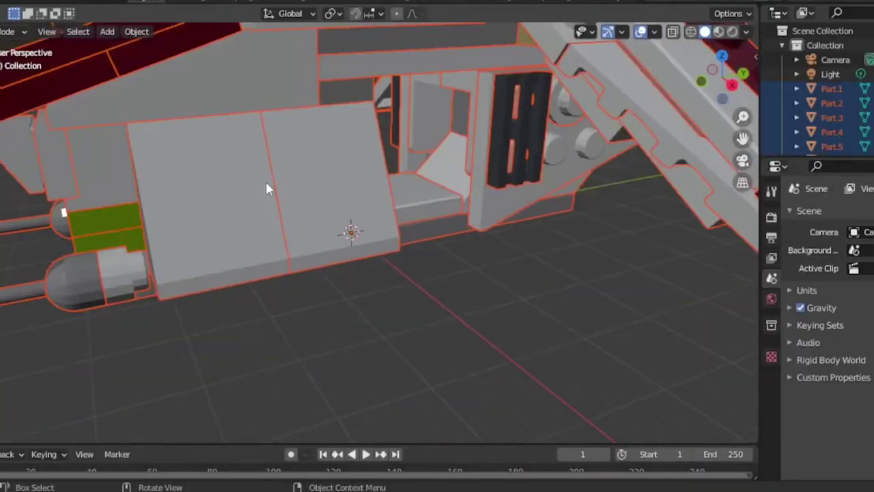
{"action": "scroll", "coordinate": [295, 180], "scroll_direction": "up", "scroll_amount": 5}
{"action": "scroll", "coordinate": [264, 130], "scroll_direction": "down", "scroll_amount": 5}
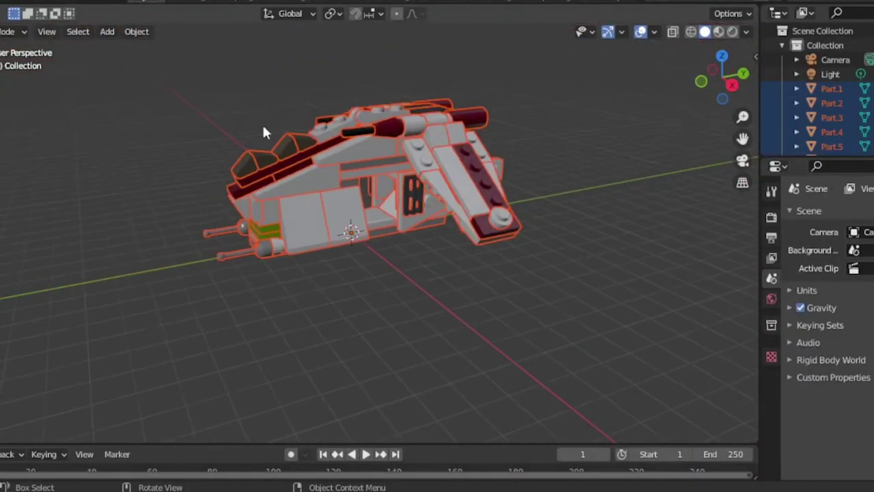
{"action": "scroll", "coordinate": [365, 211], "scroll_direction": "up", "scroll_amount": 6}
{"action": "scroll", "coordinate": [241, 246], "scroll_direction": "down", "scroll_amount": 6}
{"action": "scroll", "coordinate": [250, 250], "scroll_direction": "up", "scroll_amount": 2}
{"action": "scroll", "coordinate": [246, 240], "scroll_direction": "up", "scroll_amount": 4}
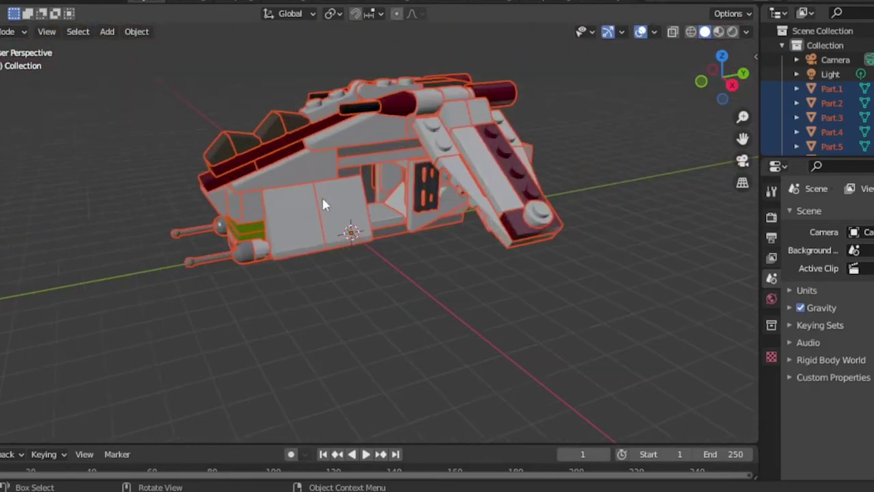
{"action": "scroll", "coordinate": [840, 97], "scroll_direction": "down", "scroll_amount": 10}
{"action": "scroll", "coordinate": [817, 90], "scroll_direction": "down", "scroll_amount": 20}
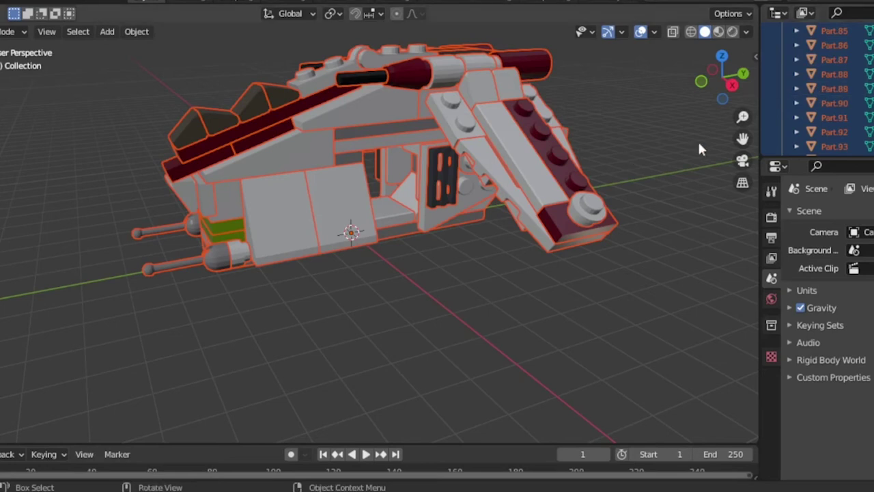
{"action": "scroll", "coordinate": [819, 117], "scroll_direction": "up", "scroll_amount": 20}
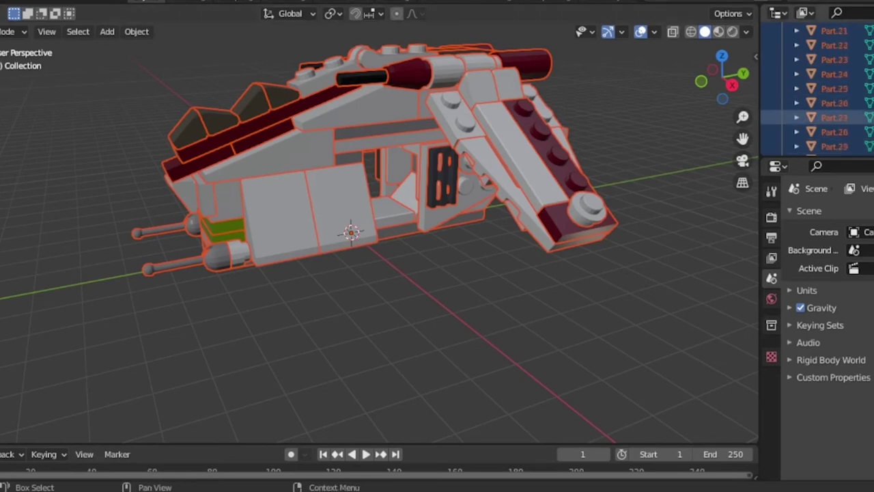
{"action": "scroll", "coordinate": [861, 116], "scroll_direction": "up", "scroll_amount": 20}
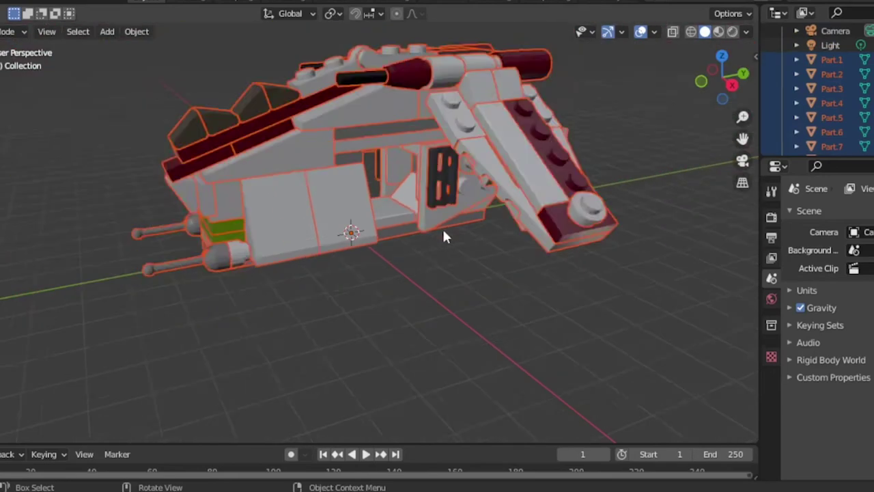
{"action": "scroll", "coordinate": [442, 227], "scroll_direction": "down", "scroll_amount": 2}
{"action": "scroll", "coordinate": [409, 236], "scroll_direction": "up", "scroll_amount": 7}
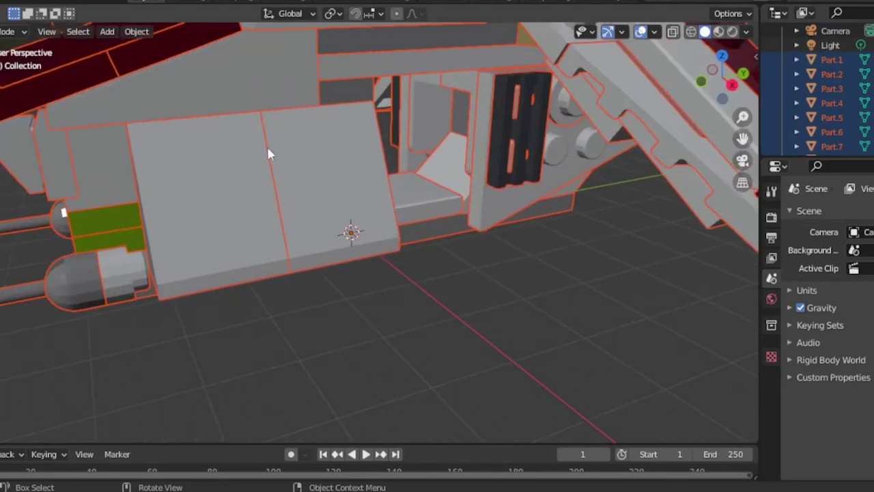
{"action": "scroll", "coordinate": [552, 140], "scroll_direction": "down", "scroll_amount": 7}
{"action": "scroll", "coordinate": [478, 144], "scroll_direction": "up", "scroll_amount": 5}
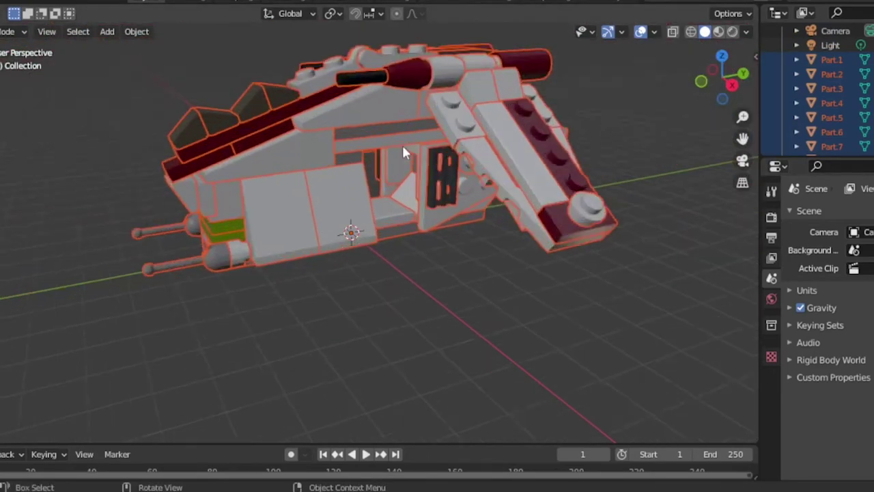
- Join all selected gunship parts into one object, with Part.3 as the active object
{"action": "right_click", "coordinate": [364, 70]}
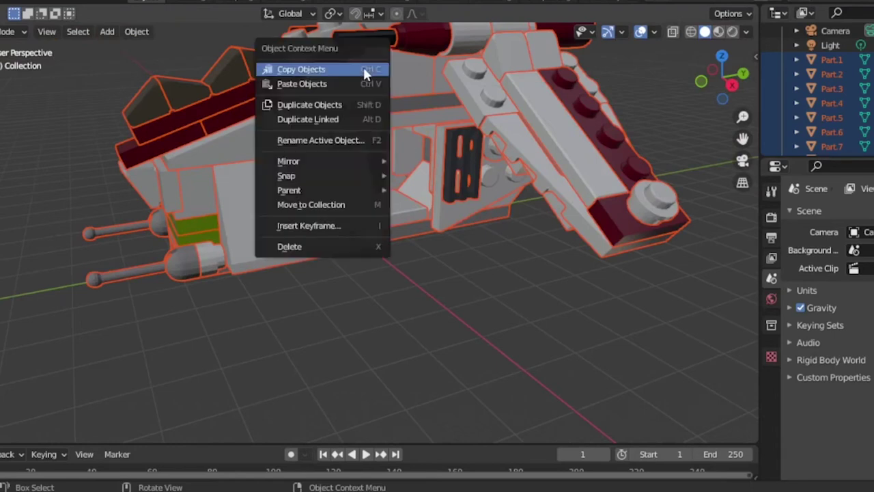
{"action": "right_click", "coordinate": [698, 111]}
{"action": "left_click", "coordinate": [699, 111]}
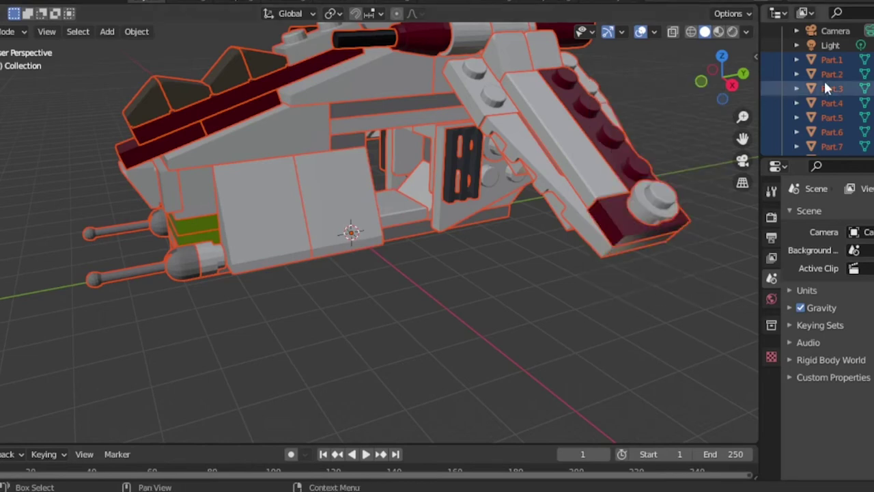
{"action": "right_click", "coordinate": [825, 86]}
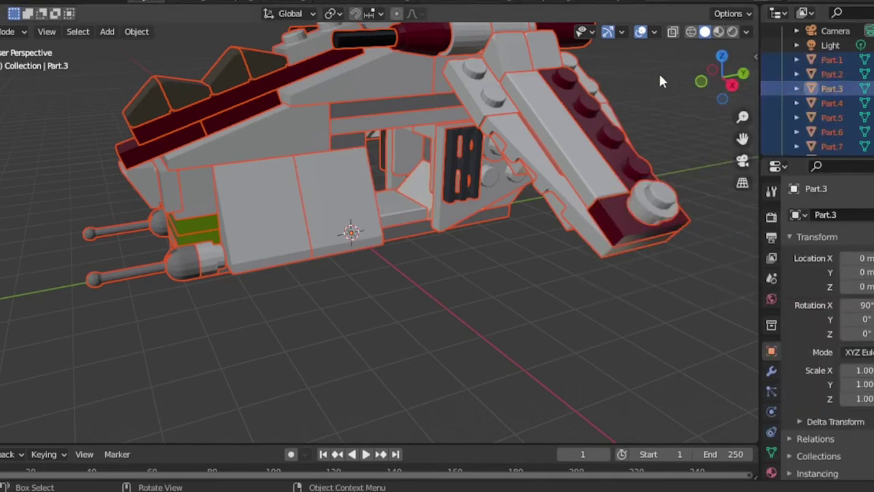
{"action": "right_click", "coordinate": [660, 80]}
{"action": "left_click", "coordinate": [646, 112]}
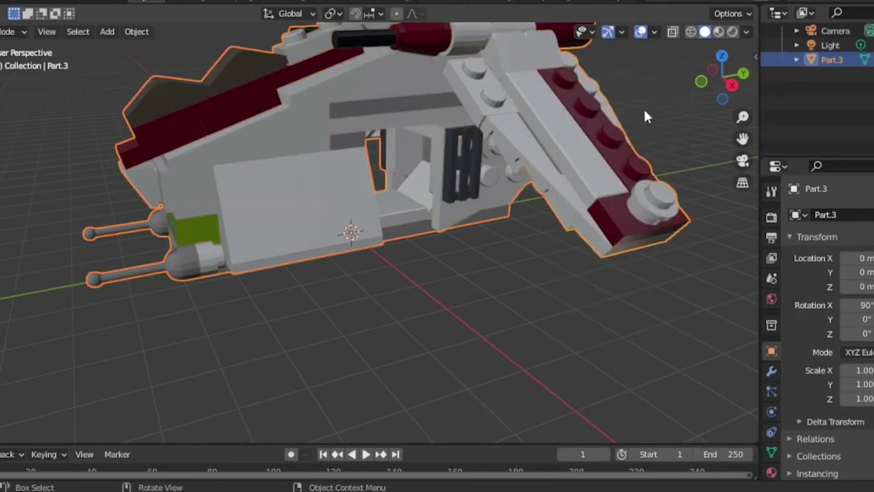
- Inspect the joined gunship from several sides and distances, including its colours in material preview shading
{"action": "middle_click_drag", "start_coordinate": [646, 116], "coordinate": [674, 156]}
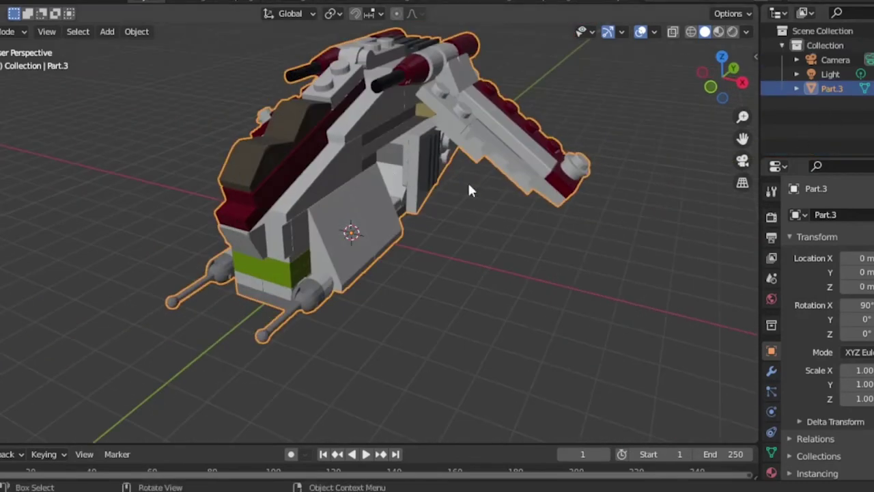
{"action": "scroll", "coordinate": [468, 189], "scroll_direction": "down", "scroll_amount": 5}
{"action": "scroll", "coordinate": [469, 189], "scroll_direction": "up", "scroll_amount": 5}
{"action": "middle_click_drag", "start_coordinate": [475, 189], "coordinate": [351, 184]}
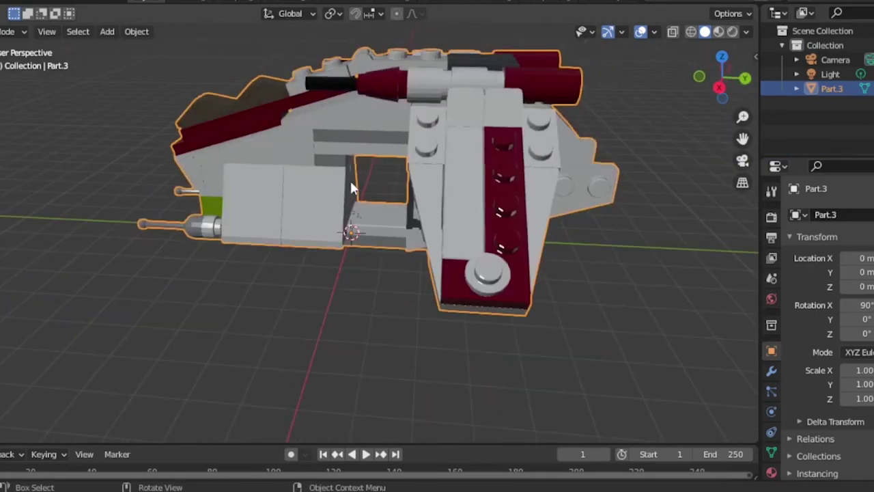
{"action": "scroll", "coordinate": [351, 188], "scroll_direction": "down", "scroll_amount": 5}
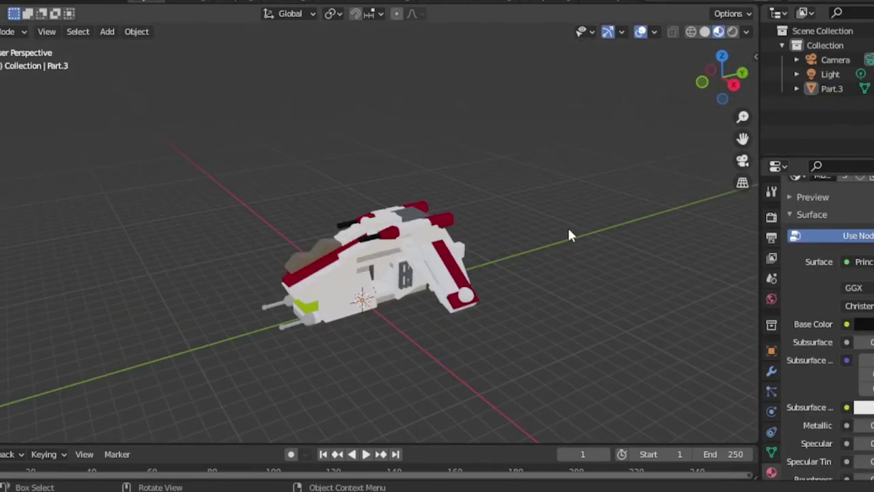
{"action": "scroll", "coordinate": [569, 234], "scroll_direction": "up", "scroll_amount": 6}
{"action": "scroll", "coordinate": [578, 231], "scroll_direction": "down", "scroll_amount": 3}
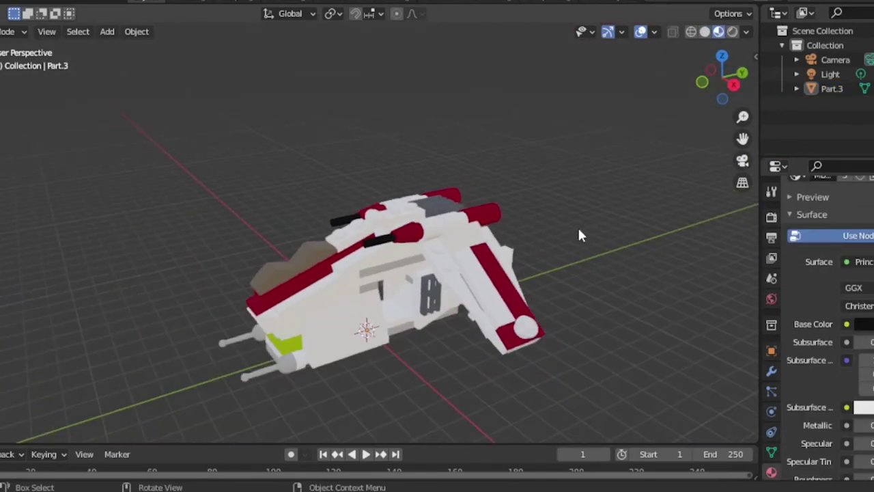
{"action": "middle_click_drag", "start_coordinate": [578, 231], "coordinate": [526, 225]}
{"action": "left_click", "coordinate": [276, 253]}
{"action": "scroll", "coordinate": [573, 293], "scroll_direction": "down", "scroll_amount": 3}
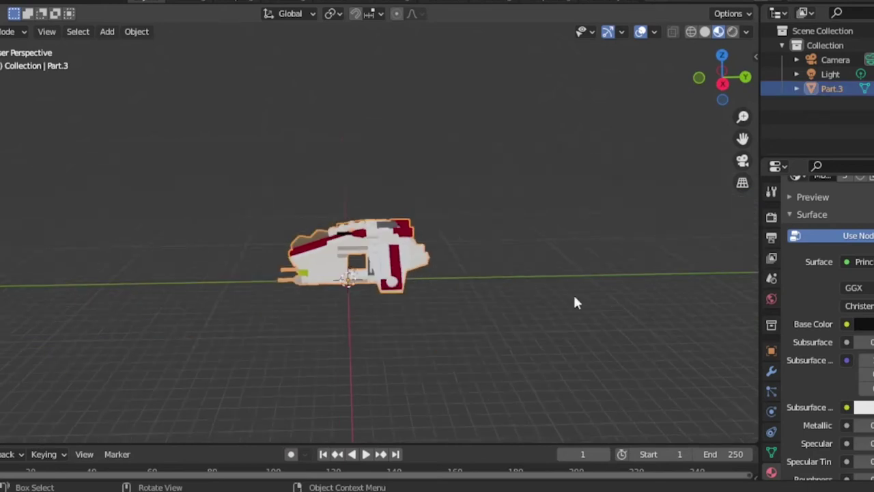
{"action": "scroll", "coordinate": [442, 275], "scroll_direction": "up", "scroll_amount": 6}
{"action": "key", "text": "a"}
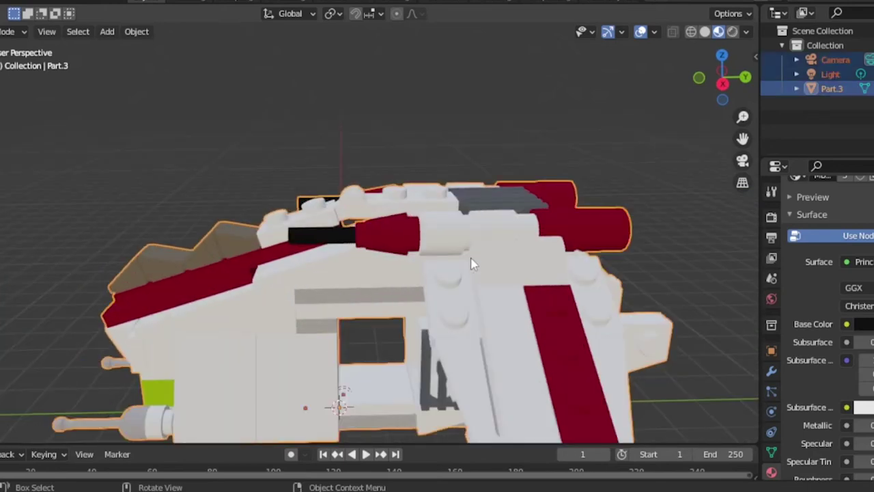
{"action": "scroll", "coordinate": [505, 257], "scroll_direction": "down", "scroll_amount": 3}
{"action": "left_click", "coordinate": [515, 256]}
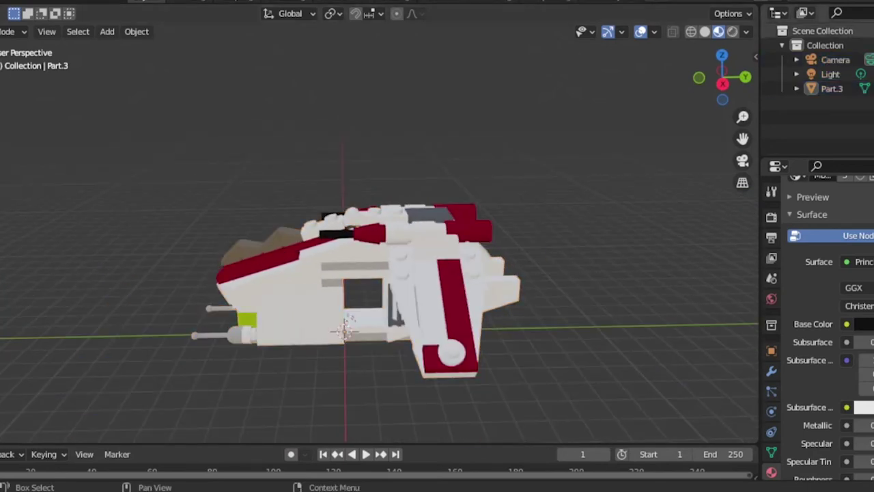
- Scale the joined gunship down uniformly in two passes so it is small relative to the camera and light
{"action": "left_click", "coordinate": [835, 91]}
{"action": "key", "text": "s"}
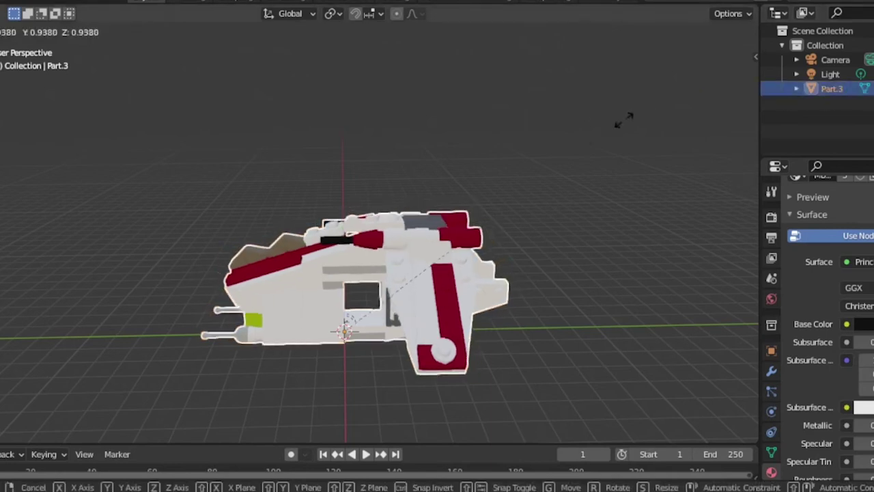
{"action": "left_click", "coordinate": [380, 312]}
{"action": "scroll", "coordinate": [410, 319], "scroll_direction": "up", "scroll_amount": 4}
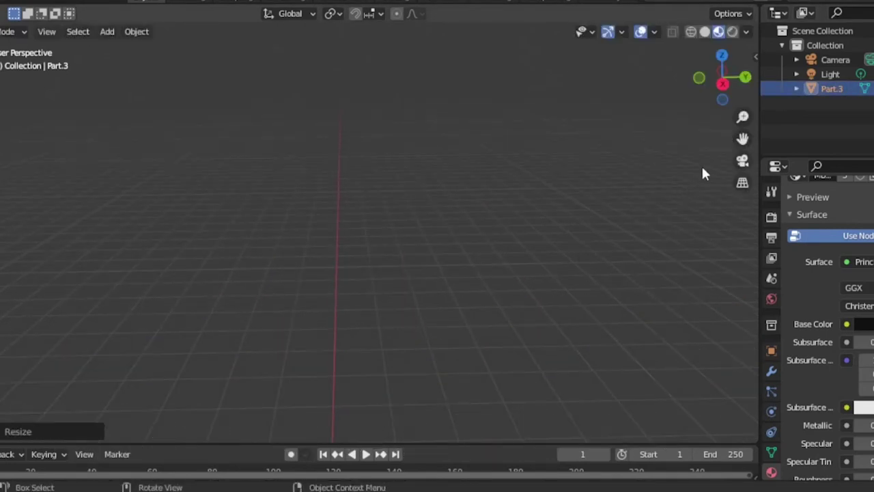
{"action": "left_click_drag", "start_coordinate": [748, 140], "coordinate": [754, 14]}
{"action": "scroll", "coordinate": [497, 195], "scroll_direction": "up", "scroll_amount": 8}
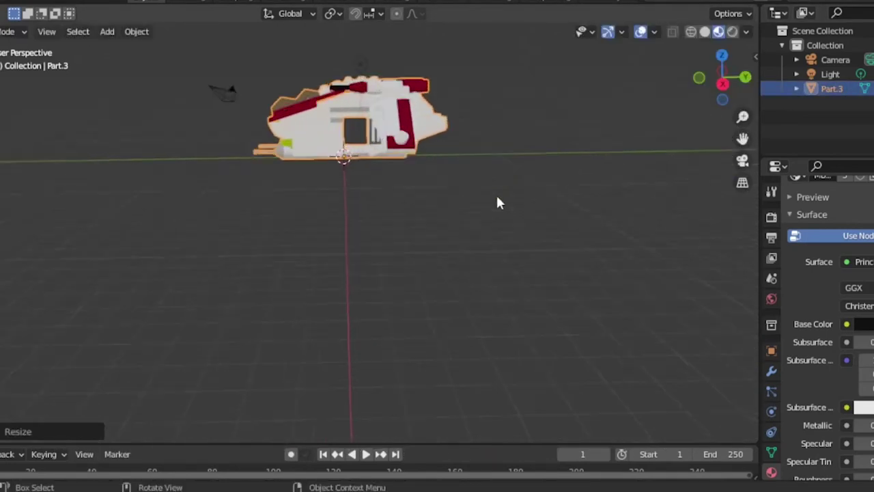
{"action": "left_click_drag", "start_coordinate": [744, 140], "coordinate": [778, 483]}
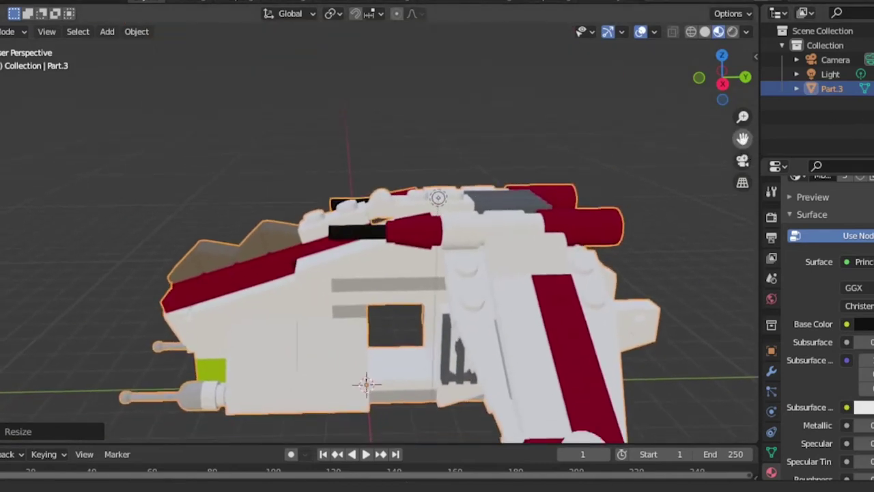
{"action": "scroll", "coordinate": [449, 150], "scroll_direction": "down", "scroll_amount": 3}
{"action": "key", "text": "s"}
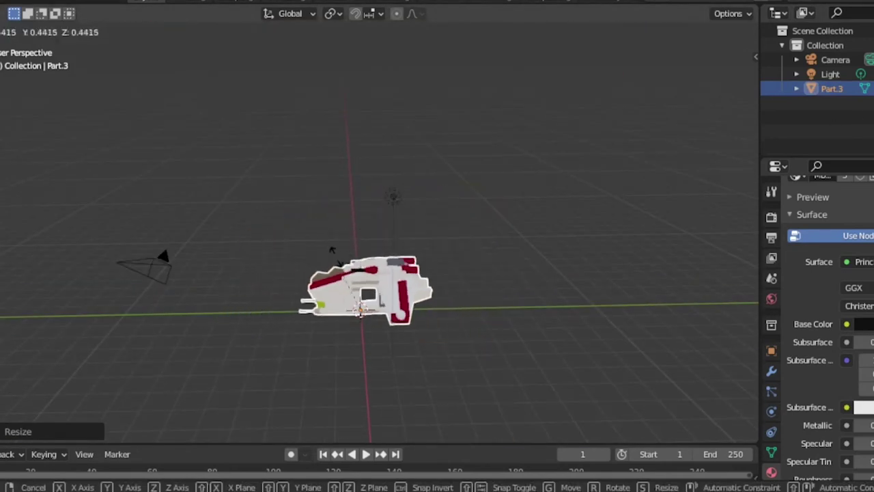
{"action": "left_click", "coordinate": [373, 268]}
- Check the gunship's framing, switch the viewport to rendered shading and view the model through the scene camera
{"action": "middle_click_drag", "start_coordinate": [533, 269], "coordinate": [751, 315]}
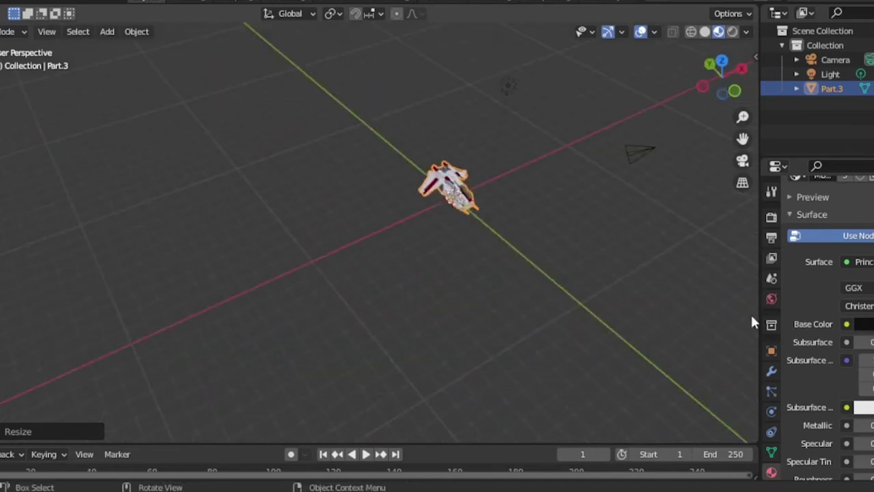
{"action": "middle_click_drag", "start_coordinate": [755, 150], "coordinate": [746, 162]}
{"action": "left_click", "coordinate": [744, 160]}
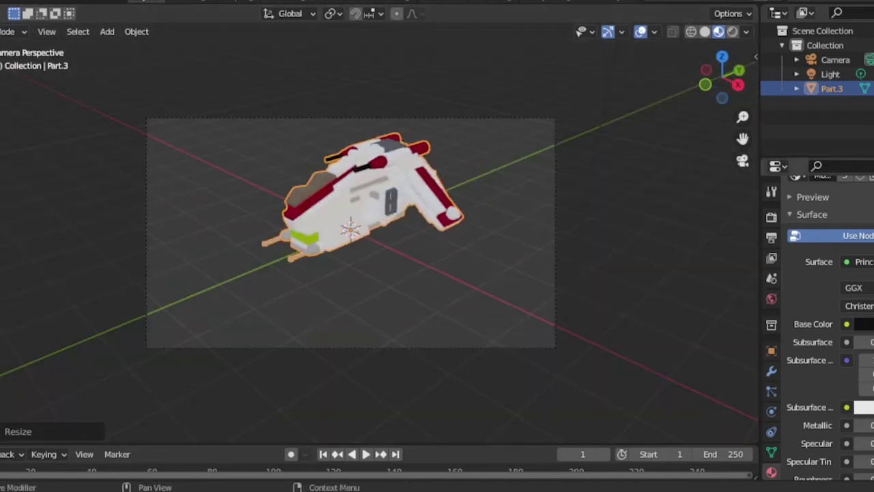
{"action": "left_click", "coordinate": [745, 164]}
{"action": "scroll", "coordinate": [632, 165], "scroll_direction": "up", "scroll_amount": 3}
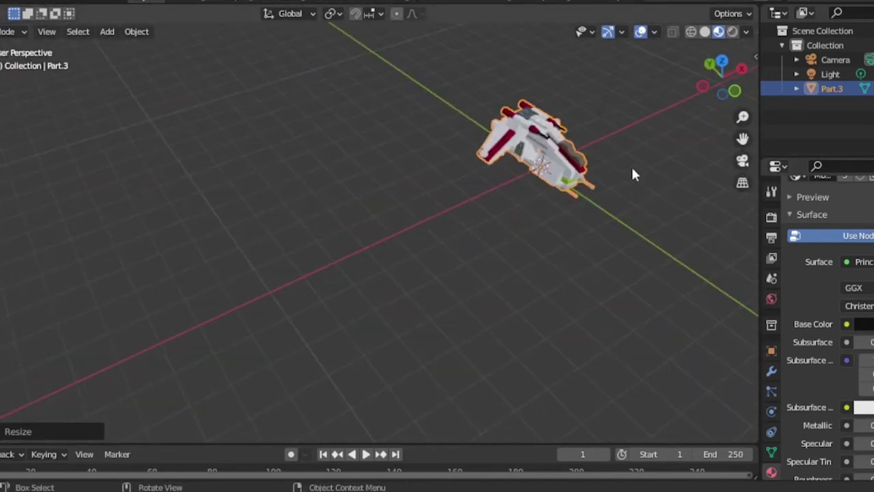
{"action": "middle_click_drag", "start_coordinate": [631, 164], "coordinate": [596, 171]}
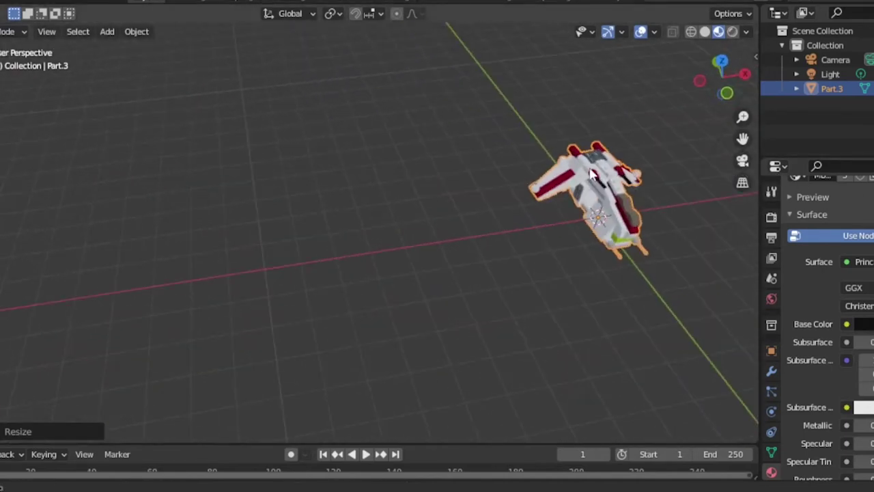
{"action": "left_click", "coordinate": [732, 31]}
{"action": "left_click", "coordinate": [743, 160]}
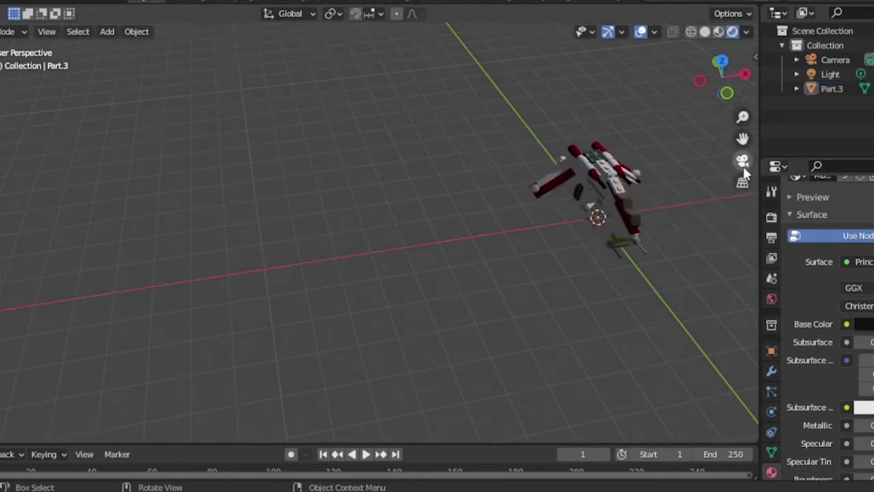
{"action": "scroll", "coordinate": [417, 254], "scroll_direction": "up", "scroll_amount": 3}
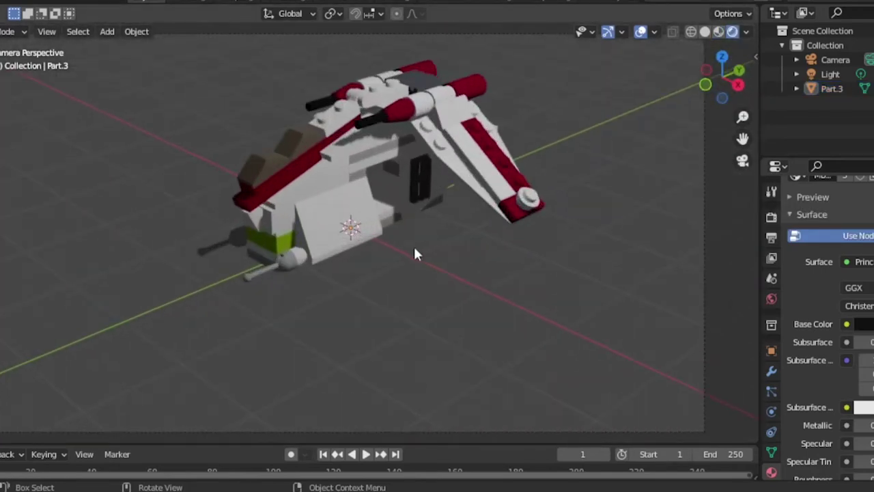
- Set the world background colour to black by lowering its HSV value to 0
{"action": "left_click", "coordinate": [771, 299]}
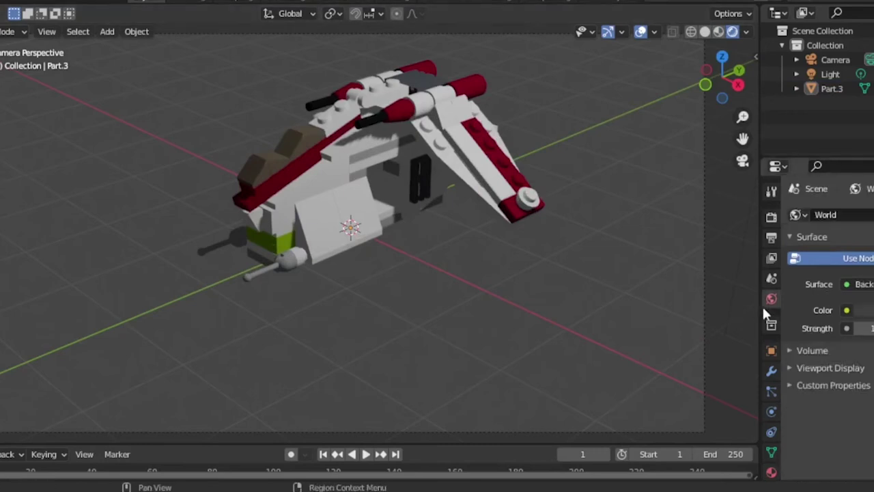
{"action": "left_click", "coordinate": [846, 311]}
{"action": "left_click", "coordinate": [866, 311]}
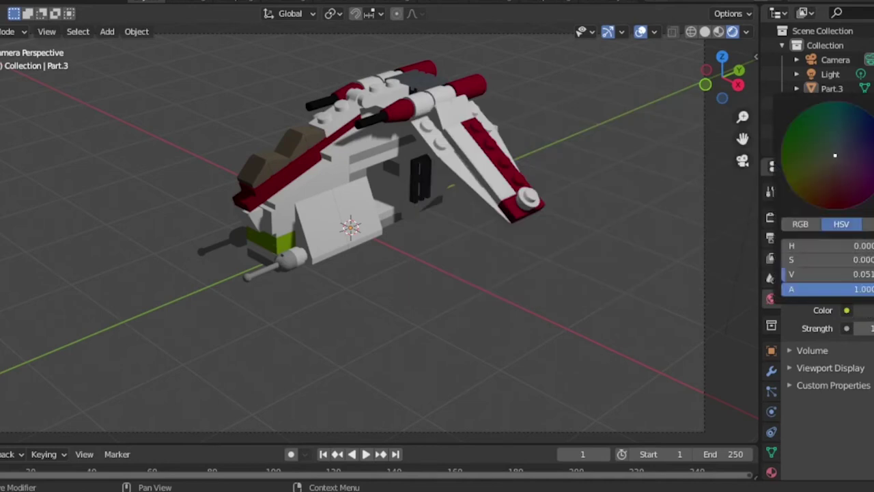
{"action": "left_click_drag", "start_coordinate": [873, 179], "coordinate": [873, 209]}
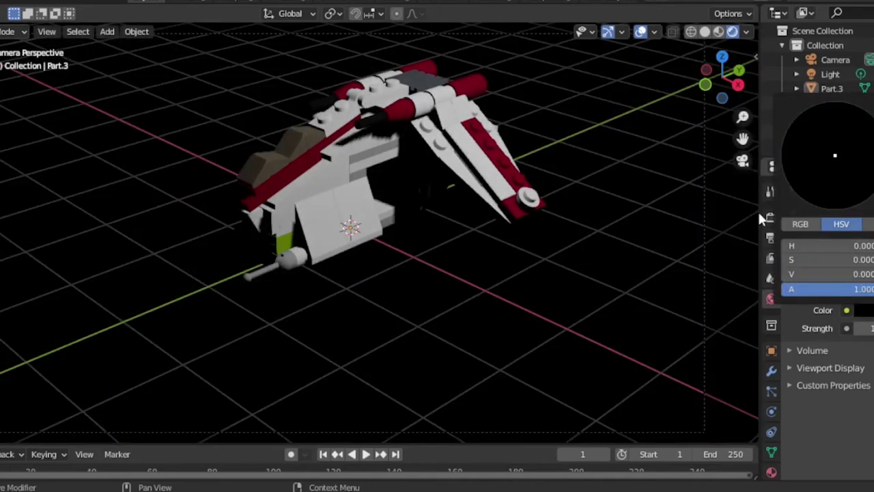
- Change the scene's point light to a Sun light and set its strength to 1
{"action": "left_click", "coordinate": [831, 74]}
{"action": "left_click", "coordinate": [772, 412]}
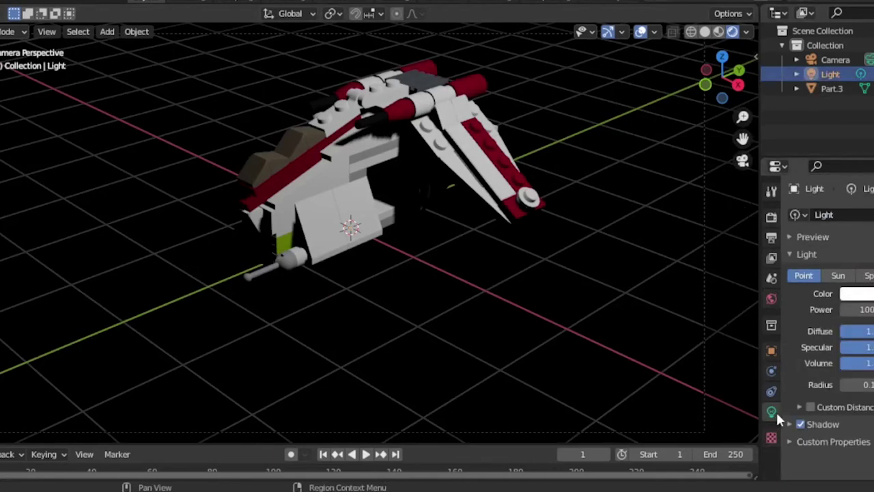
{"action": "left_click", "coordinate": [839, 275]}
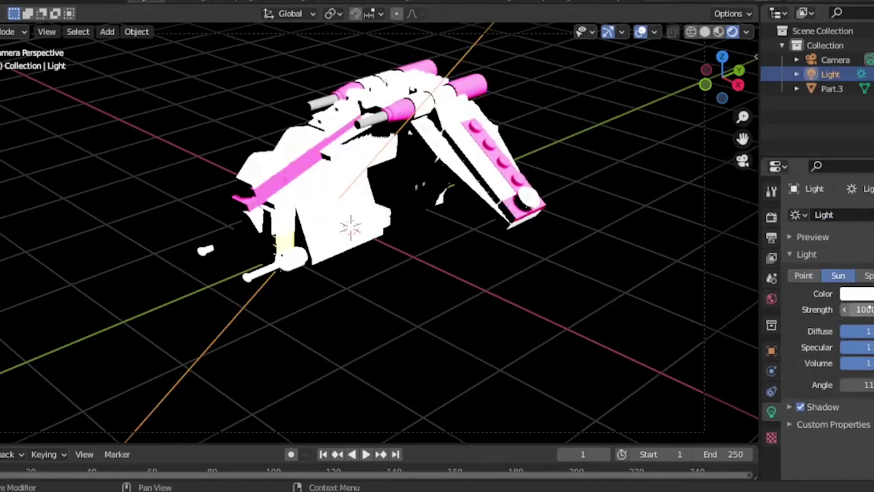
{"action": "left_click", "coordinate": [868, 310]}
{"action": "type", "text": "1"}
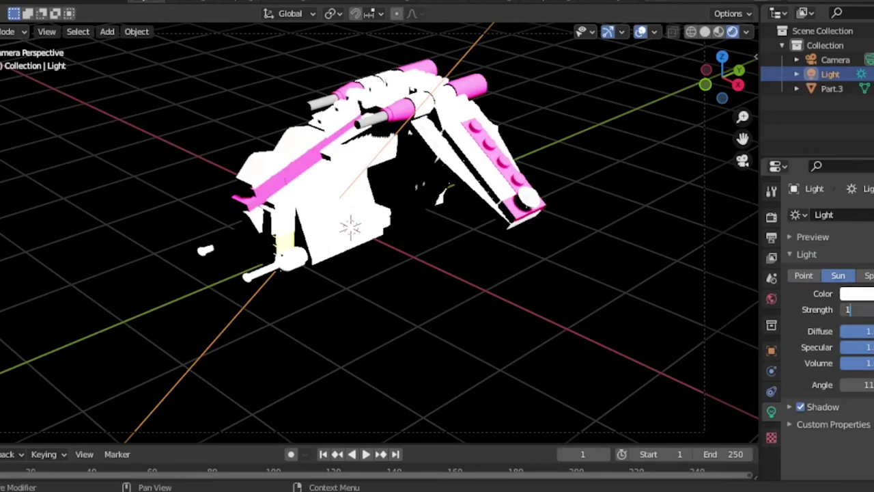
{"action": "key", "text": "Return"}
{"action": "scroll", "coordinate": [367, 247], "scroll_direction": "down", "scroll_amount": 5}
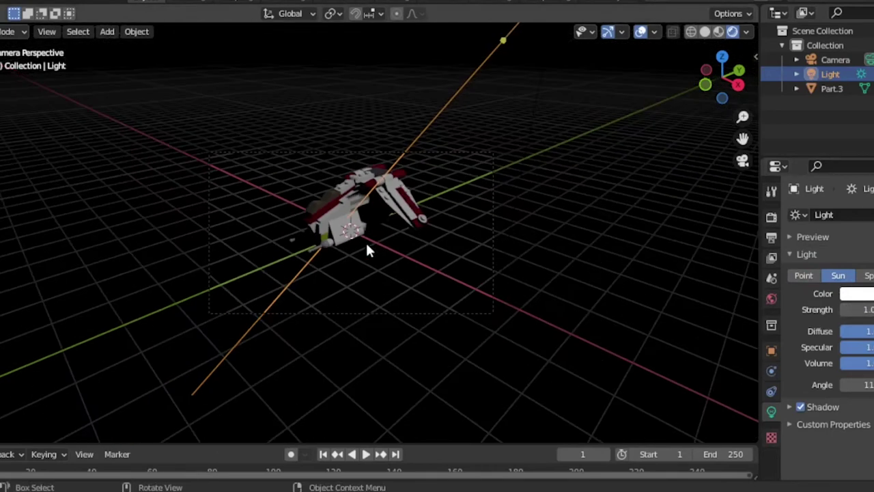
{"action": "scroll", "coordinate": [366, 247], "scroll_direction": "up", "scroll_amount": 4}
{"action": "scroll", "coordinate": [485, 121], "scroll_direction": "down", "scroll_amount": 3}
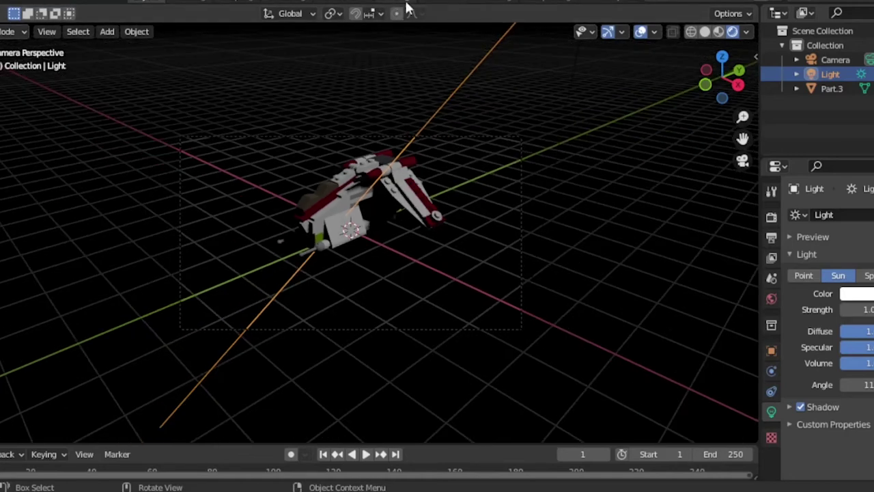
- Switch to the Shading workspace and bring up the World shader nodes for editing
{"action": "left_click", "coordinate": [406, 1]}
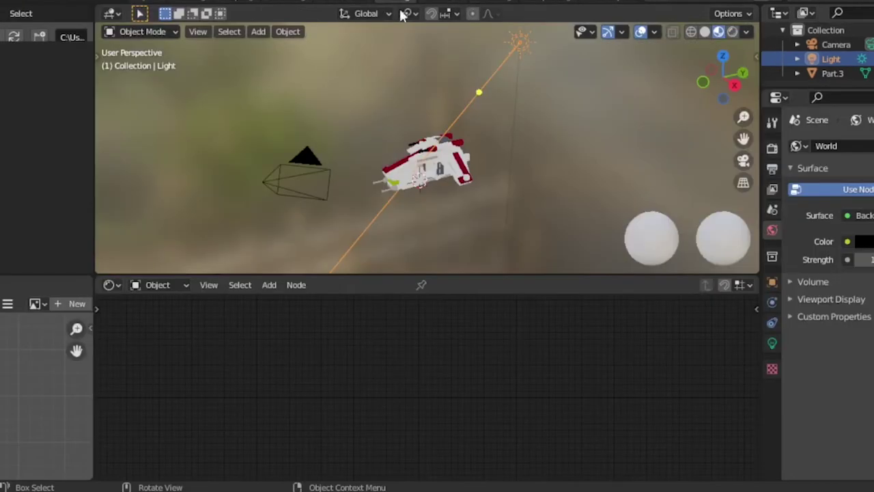
{"action": "left_click", "coordinate": [160, 286]}
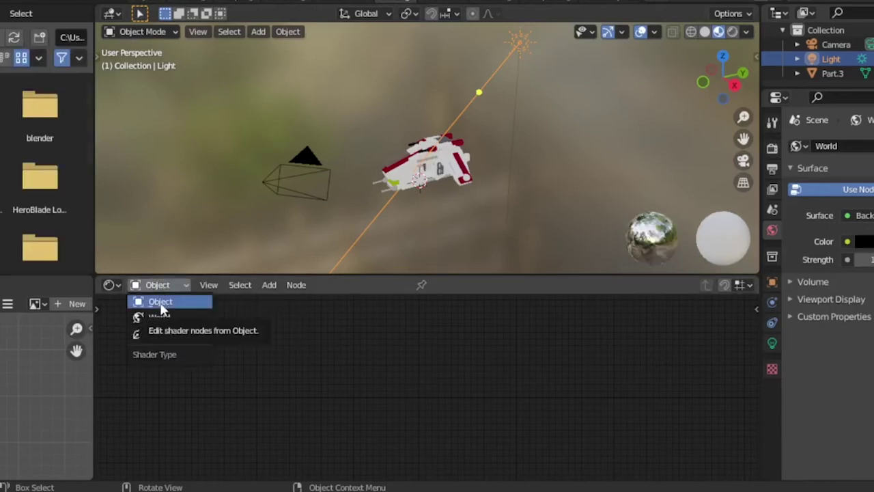
{"action": "left_click", "coordinate": [160, 305]}
{"action": "left_click", "coordinate": [175, 285]}
{"action": "left_click", "coordinate": [168, 315]}
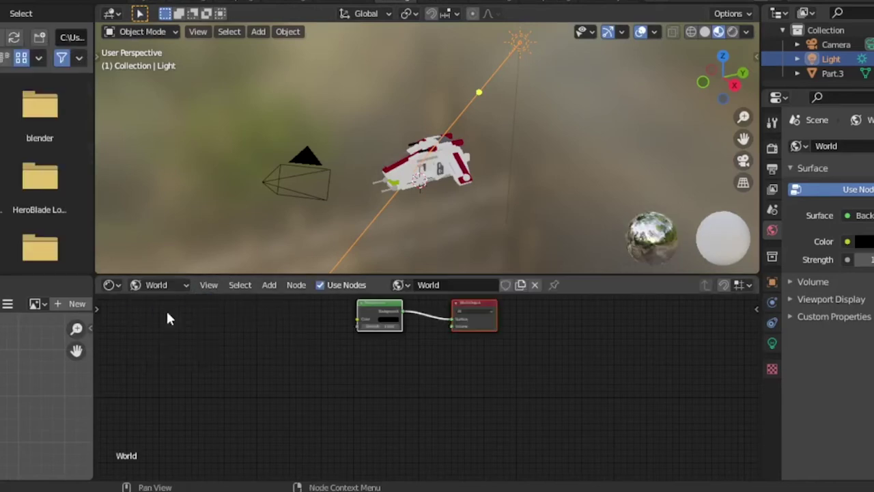
{"action": "scroll", "coordinate": [413, 308], "scroll_direction": "up", "scroll_amount": 1}
{"action": "middle_click_drag", "start_coordinate": [378, 321], "coordinate": [424, 395]}
{"action": "scroll", "coordinate": [428, 393], "scroll_direction": "up", "scroll_amount": 10}
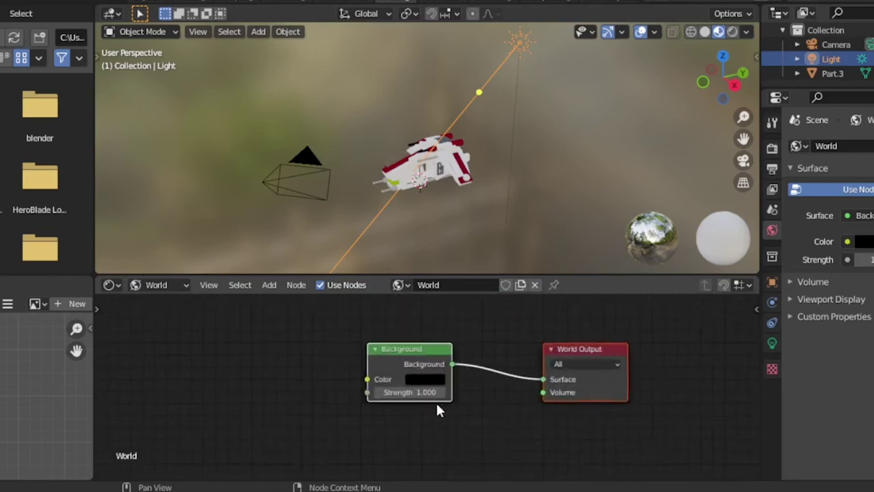
- Add a Noise Texture with its Fac output feeding the Background colour, using a scale of about 508 and a detail of 16
{"action": "left_click", "coordinate": [251, 286]}
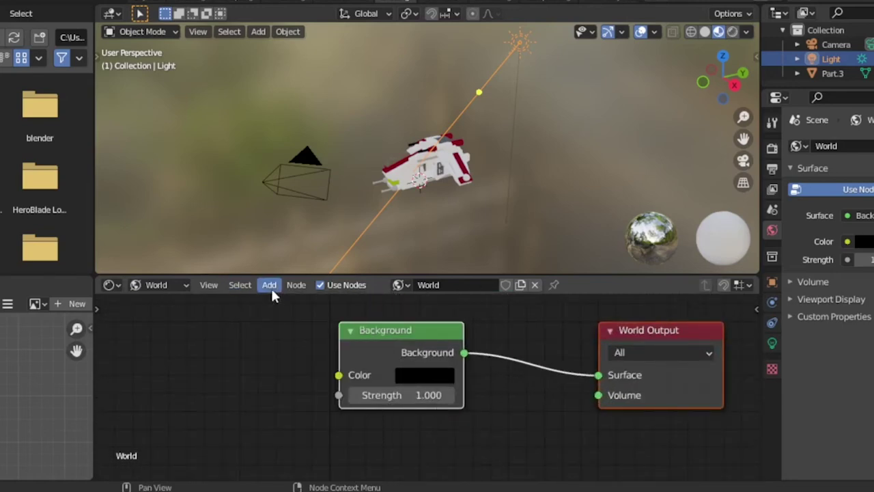
{"action": "left_click", "coordinate": [270, 285]}
{"action": "left_click", "coordinate": [293, 303]}
{"action": "type", "text": "noi"}
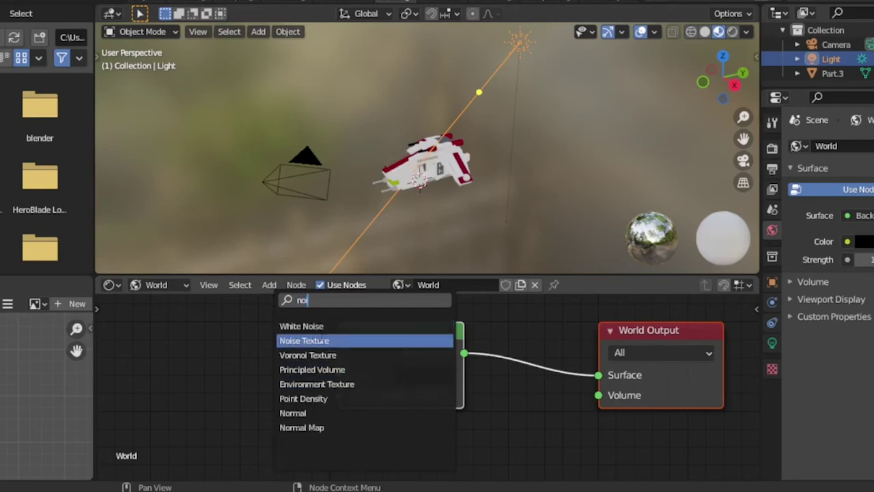
{"action": "left_click", "coordinate": [304, 340]}
{"action": "left_click", "coordinate": [194, 351]}
{"action": "left_click_drag", "start_coordinate": [241, 351], "coordinate": [330, 380]}
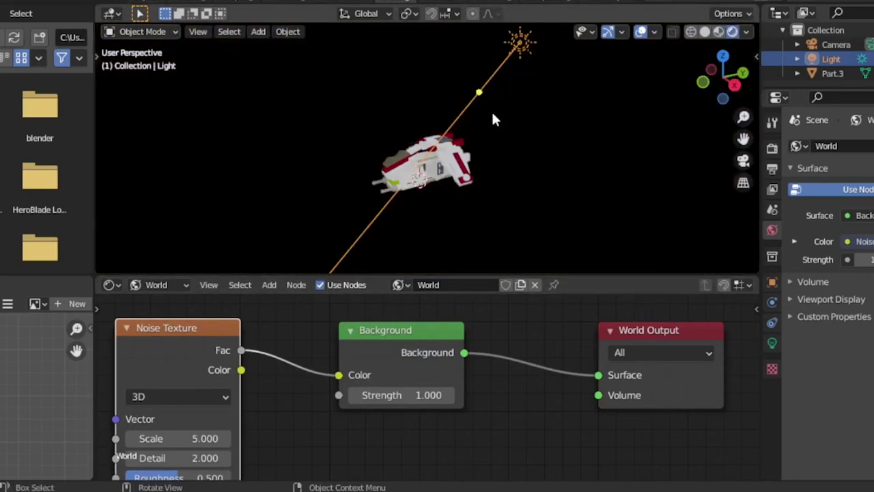
{"action": "scroll", "coordinate": [194, 357], "scroll_direction": "down", "scroll_amount": 4}
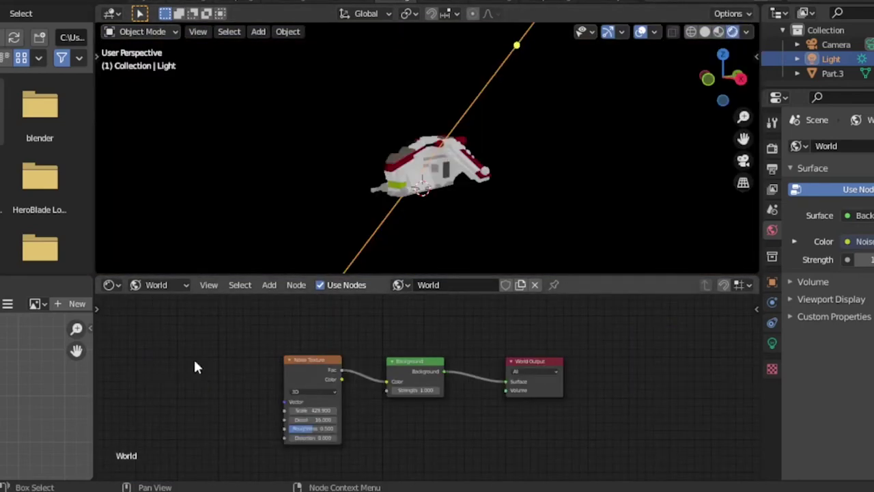
{"action": "left_click", "coordinate": [332, 393]}
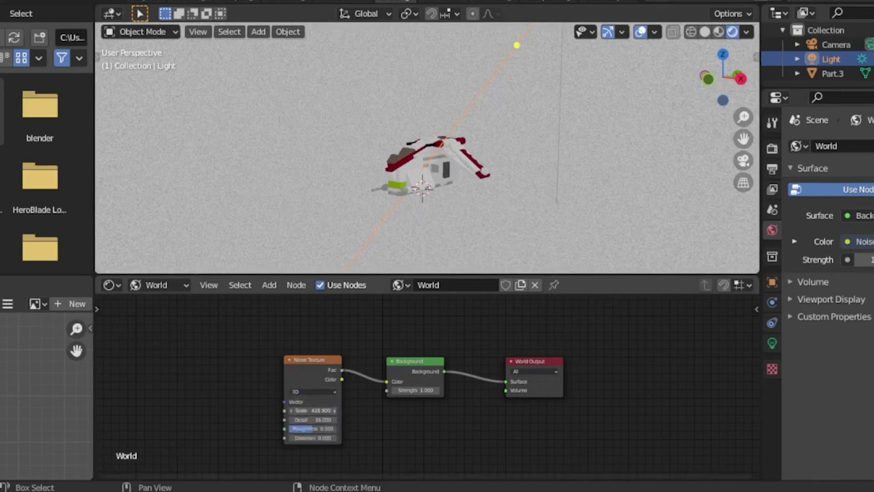
- Add a ColorRamp node and insert it on the link between the Noise Texture and the Background colour
{"action": "left_click", "coordinate": [268, 285]}
{"action": "left_click", "coordinate": [280, 301]}
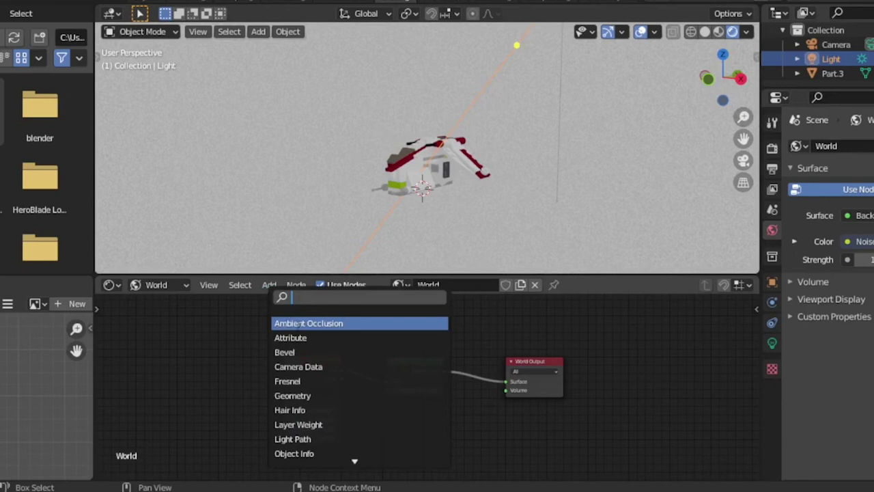
{"action": "type", "text": "do"}
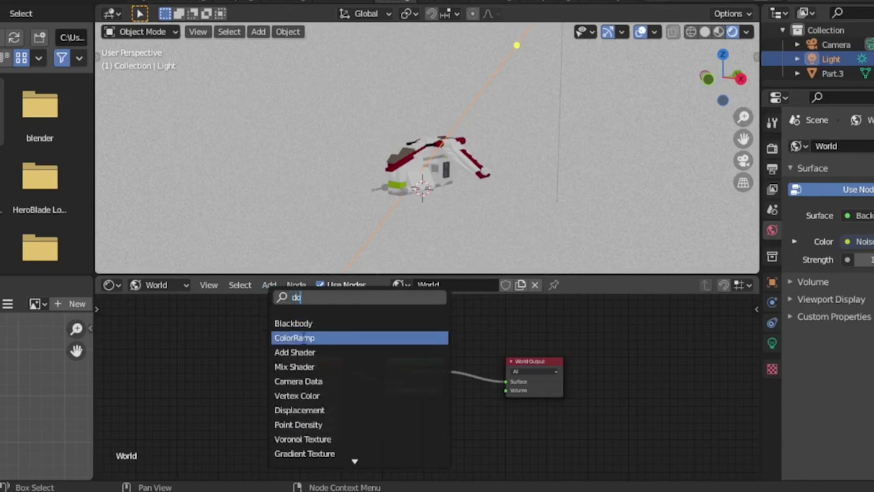
{"action": "left_click", "coordinate": [302, 339]}
{"action": "left_click", "coordinate": [162, 407]}
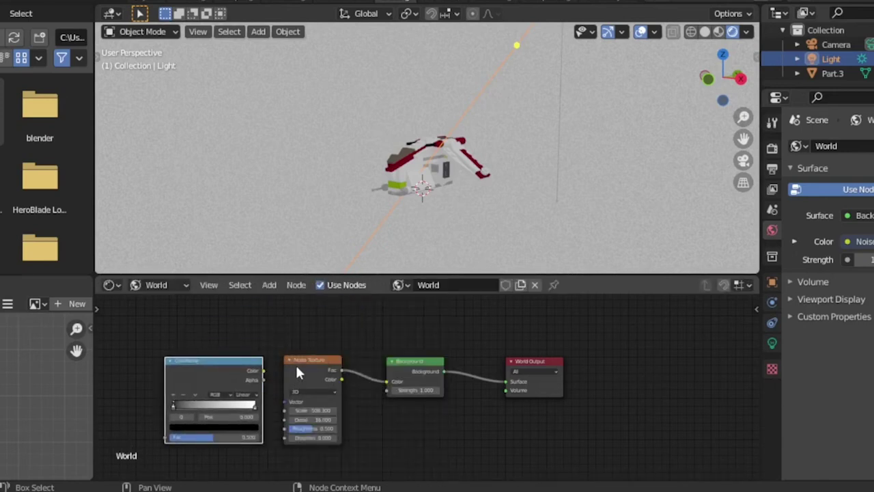
{"action": "left_click_drag", "start_coordinate": [299, 360], "coordinate": [756, 359]}
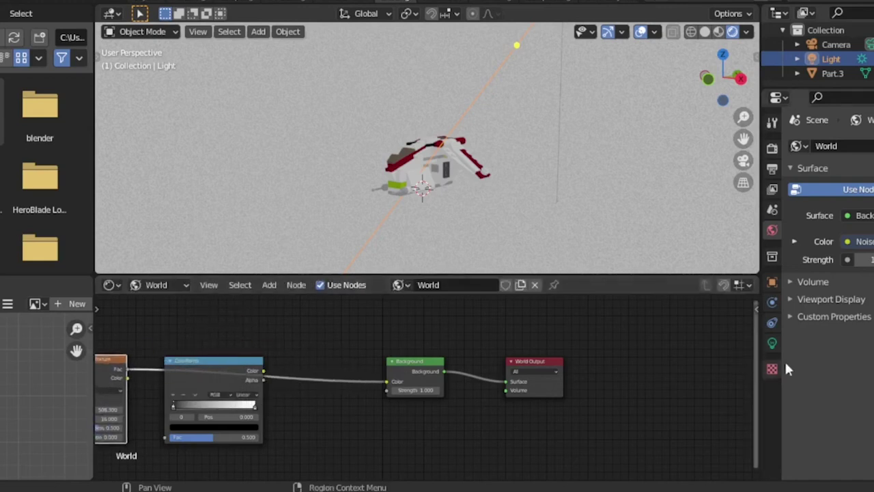
{"action": "left_click_drag", "start_coordinate": [240, 360], "coordinate": [254, 377]}
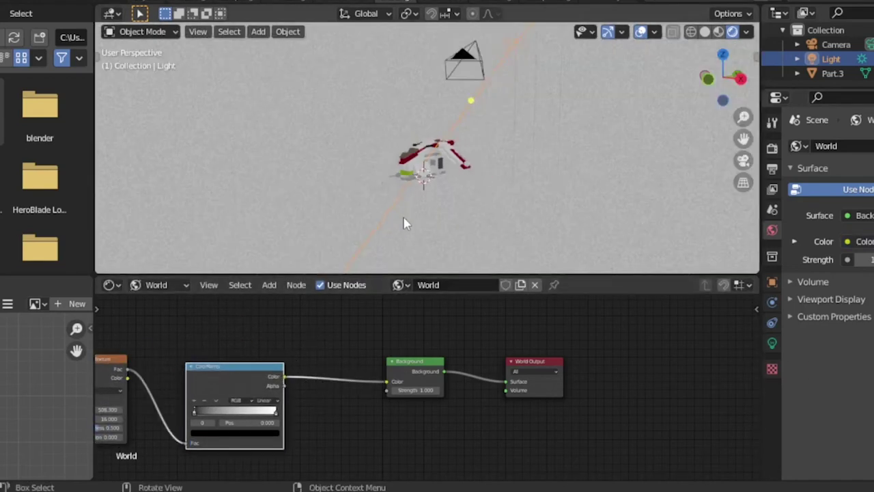
- Slide the ColorRamp's black stop to position 0.691 to reduce the noise to sparse stars on black
{"action": "scroll", "coordinate": [406, 221], "scroll_direction": "up", "scroll_amount": 3}
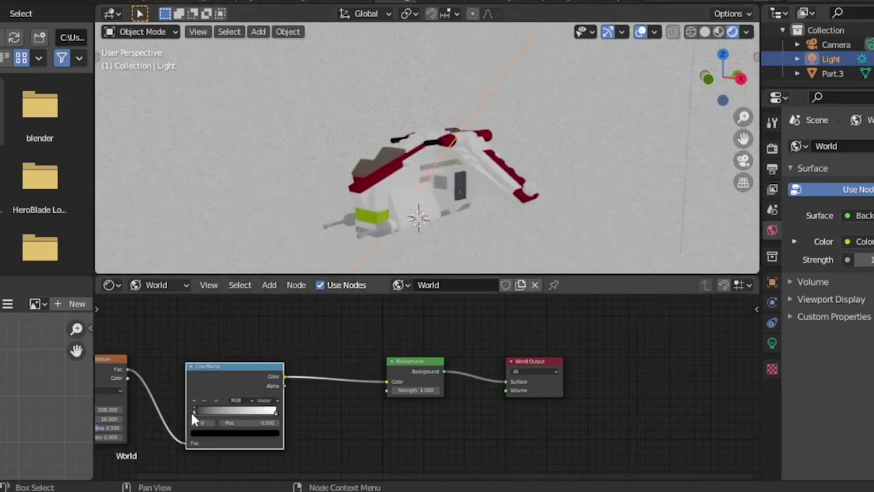
{"action": "left_click_drag", "start_coordinate": [192, 411], "coordinate": [256, 420]}
{"action": "scroll", "coordinate": [437, 132], "scroll_direction": "down", "scroll_amount": 2}
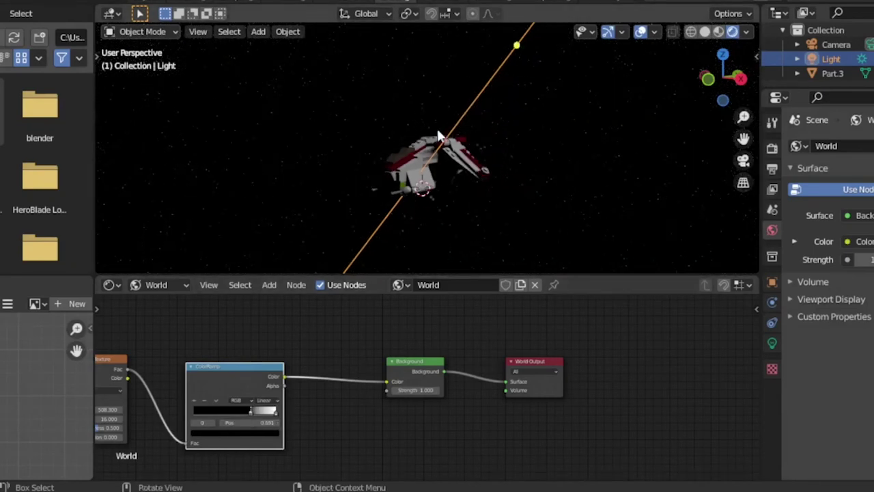
- Inspect the starry background around the gunship at several distances, then in the Layout workspace and through the scene camera
{"action": "scroll", "coordinate": [437, 134], "scroll_direction": "down", "scroll_amount": 3}
{"action": "scroll", "coordinate": [437, 130], "scroll_direction": "up", "scroll_amount": 10}
{"action": "scroll", "coordinate": [537, 68], "scroll_direction": "down", "scroll_amount": 5}
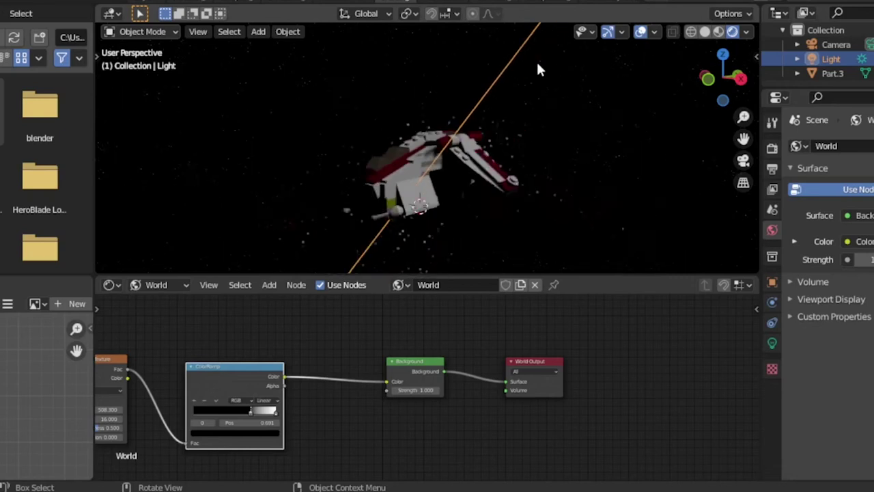
{"action": "scroll", "coordinate": [538, 69], "scroll_direction": "down", "scroll_amount": 3}
{"action": "middle_click_drag", "start_coordinate": [541, 114], "coordinate": [580, 150]}
{"action": "scroll", "coordinate": [574, 151], "scroll_direction": "up", "scroll_amount": 4}
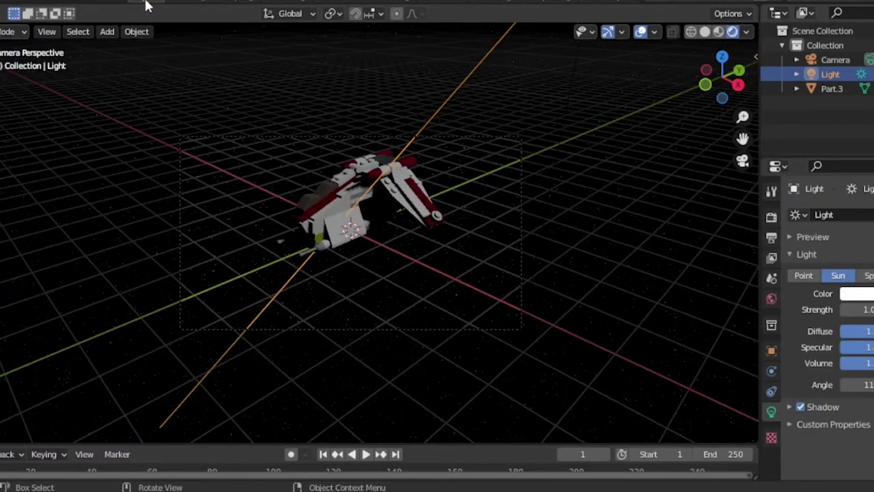
{"action": "scroll", "coordinate": [473, 140], "scroll_direction": "down", "scroll_amount": 3}
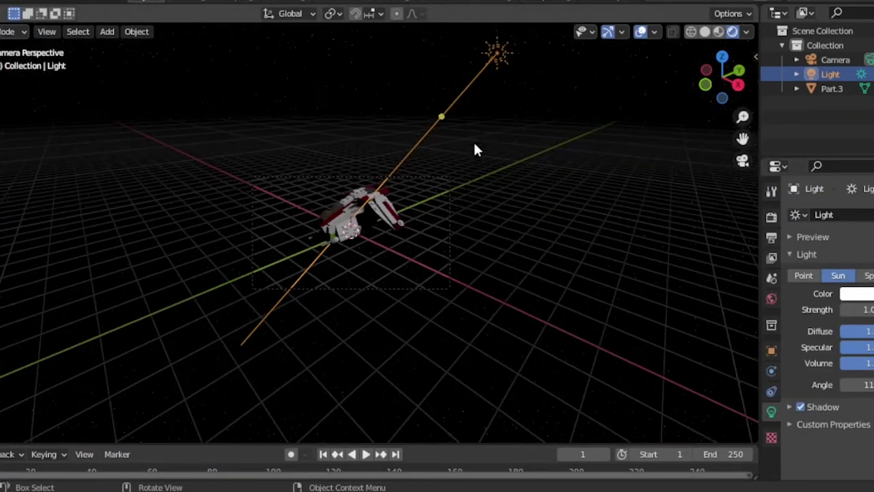
{"action": "scroll", "coordinate": [473, 140], "scroll_direction": "up", "scroll_amount": 3}
{"action": "left_click", "coordinate": [743, 160]}
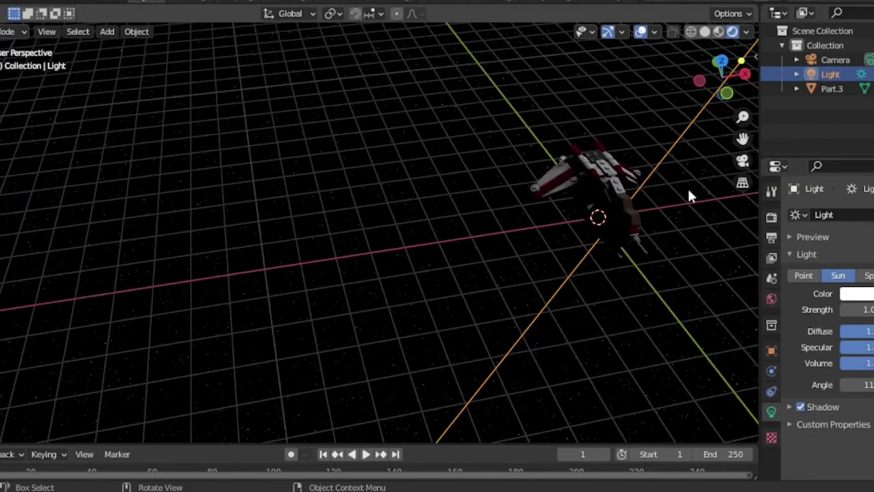
{"action": "left_click", "coordinate": [743, 161]}
- Enable Motion Blur in the Eevee render settings and raise its maximum blur to about 74
{"action": "left_click", "coordinate": [772, 216]}
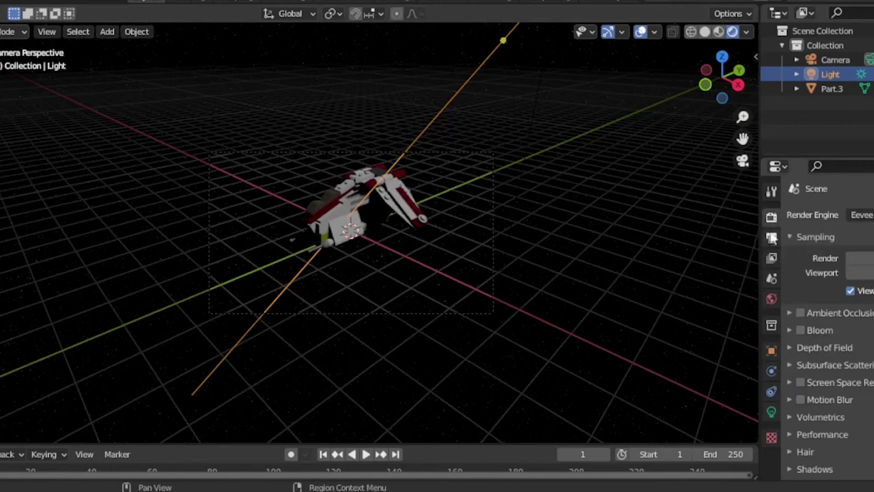
{"action": "left_click", "coordinate": [801, 400]}
{"action": "left_click", "coordinate": [789, 400]}
{"action": "scroll", "coordinate": [820, 328], "scroll_direction": "down", "scroll_amount": 3}
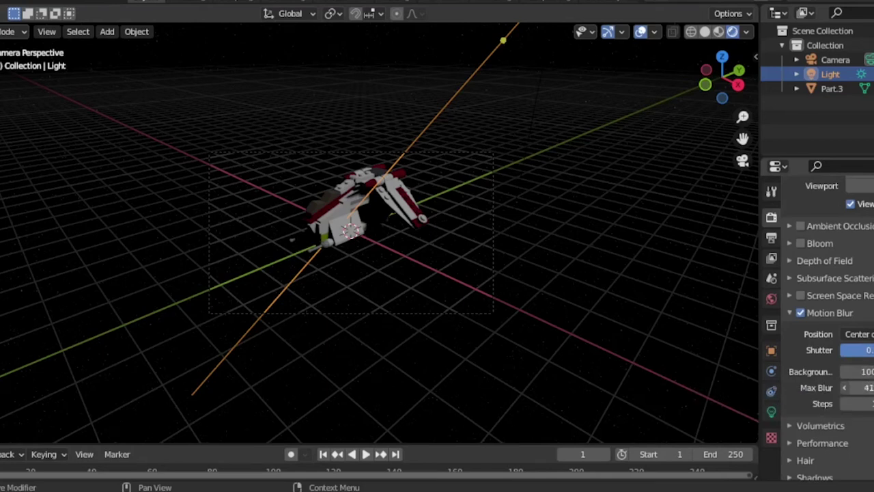
{"action": "left_click_drag", "start_coordinate": [862, 387], "coordinate": [872, 388]}
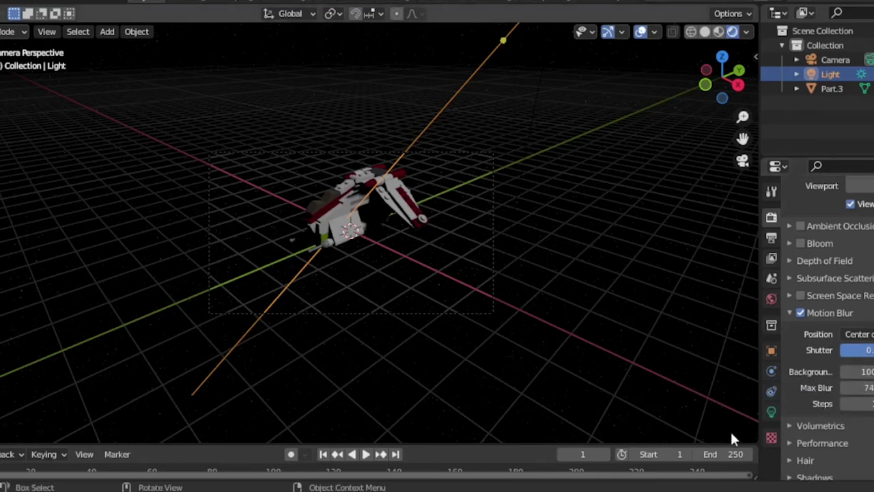
- Enlarge the timeline area and move the gunship along the Y axis, far away from the origin and out of the camera frame
{"action": "left_click", "coordinate": [836, 89]}
{"action": "scroll", "coordinate": [517, 159], "scroll_direction": "down", "scroll_amount": 3}
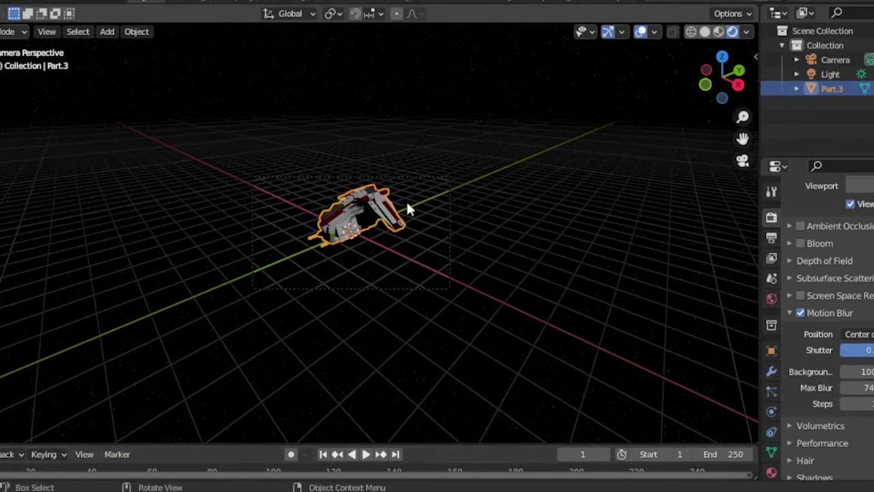
{"action": "left_click", "coordinate": [0, 113]}
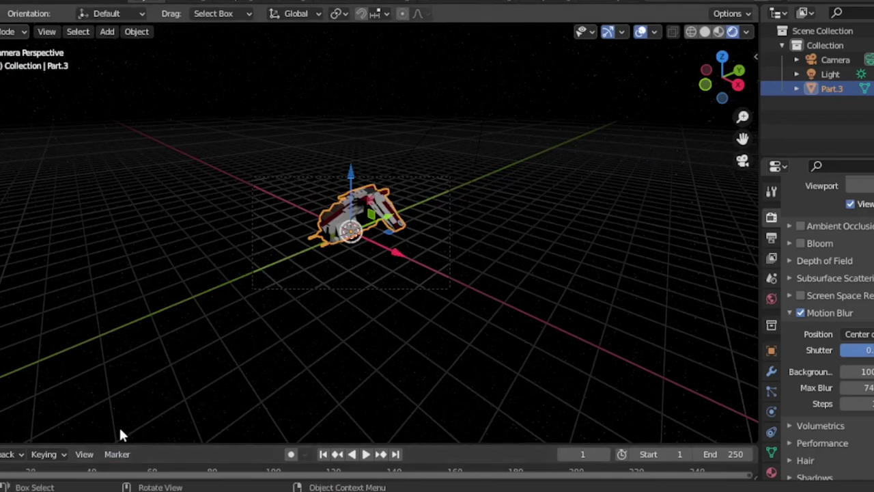
{"action": "left_click_drag", "start_coordinate": [147, 443], "coordinate": [156, 401]}
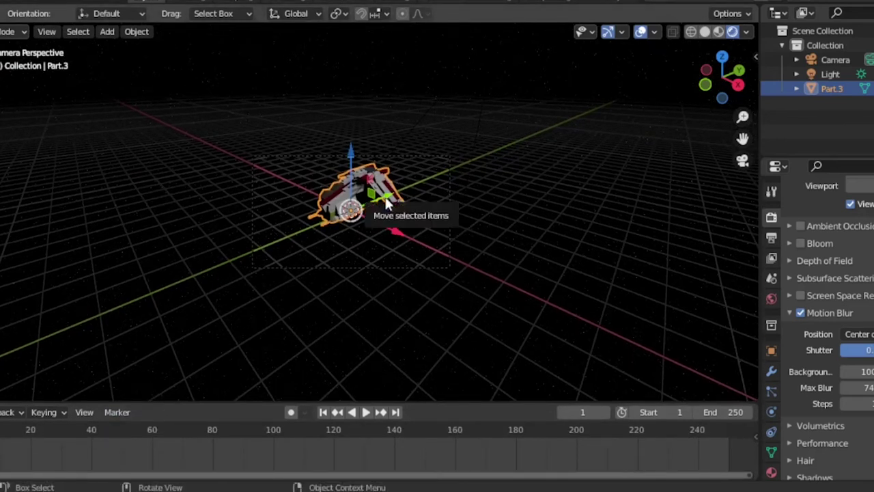
{"action": "left_click_drag", "start_coordinate": [387, 201], "coordinate": [529, 169]}
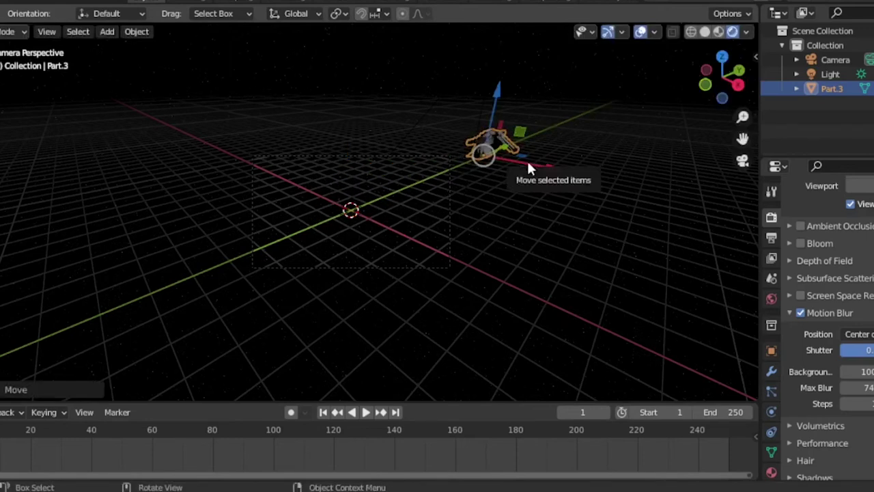
- Insert a Location keyframe for the gunship at frame 1 and advance the timeline to frame 28
{"action": "key", "text": "i"}
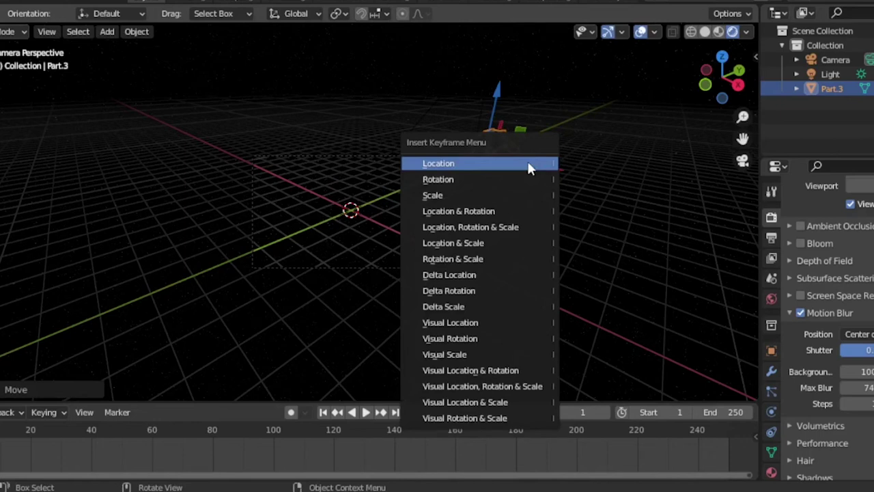
{"action": "left_click", "coordinate": [530, 168]}
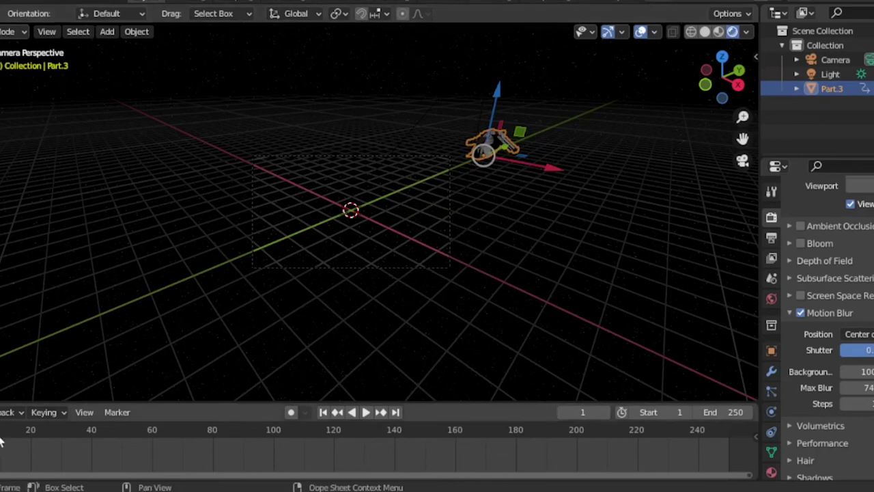
{"action": "left_click_drag", "start_coordinate": [5, 429], "coordinate": [54, 429]}
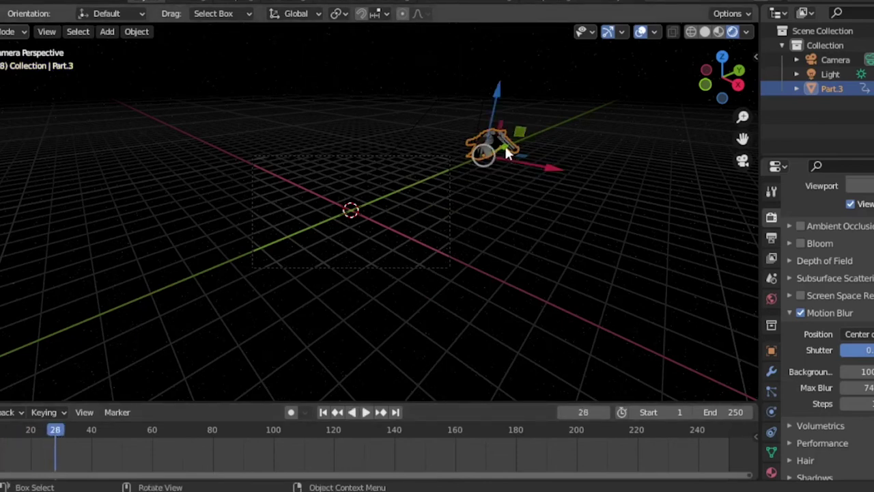
- Move the gunship along the Y axis past the opposite side of the camera frame and insert a Location keyframe at frame 28
{"action": "key", "text": "g"}
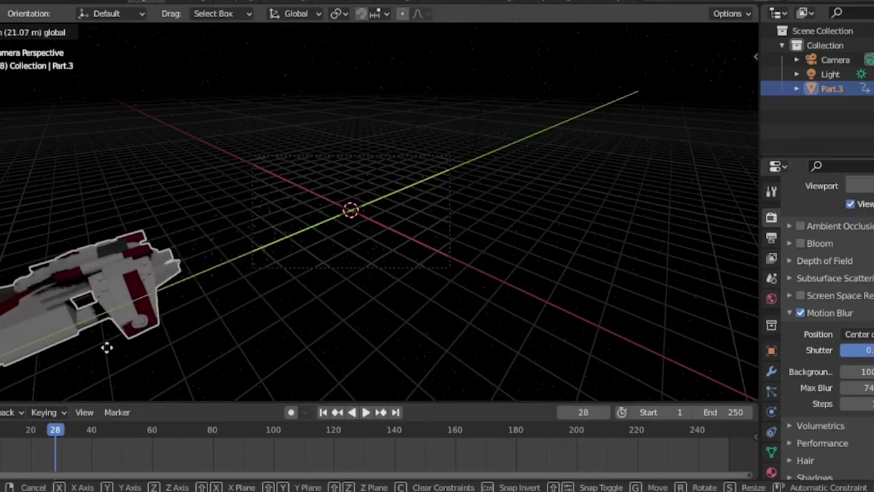
{"action": "left_click", "coordinate": [106, 347]}
{"action": "key", "text": "i"}
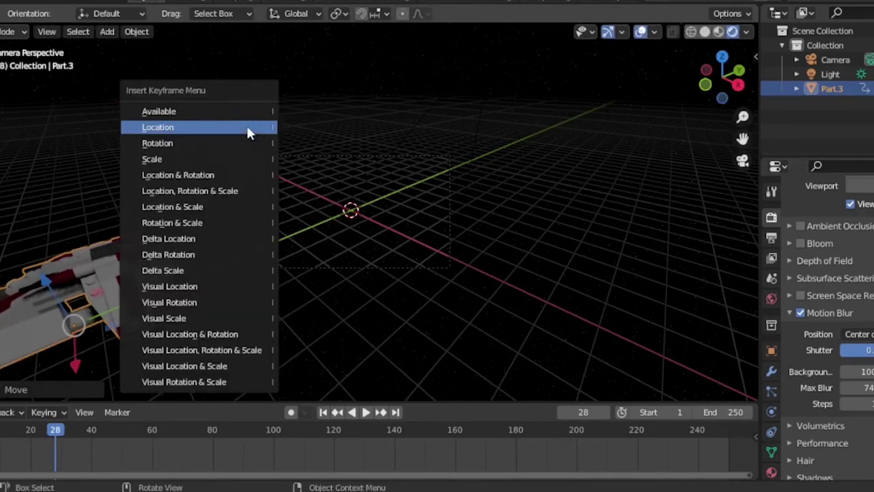
{"action": "left_click", "coordinate": [249, 133]}
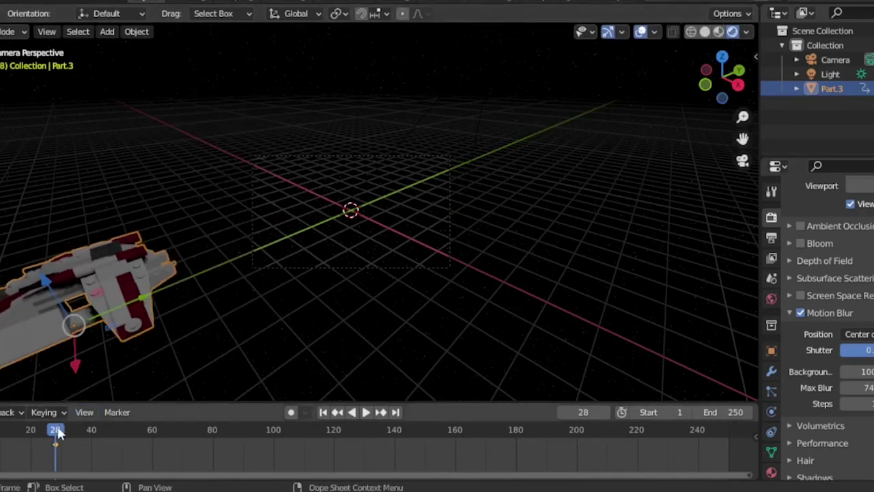
- Play the gunship's flight animation from the start in Solid shading to check the motion
{"action": "key", "text": "Down"}
{"action": "left_click", "coordinate": [704, 32]}
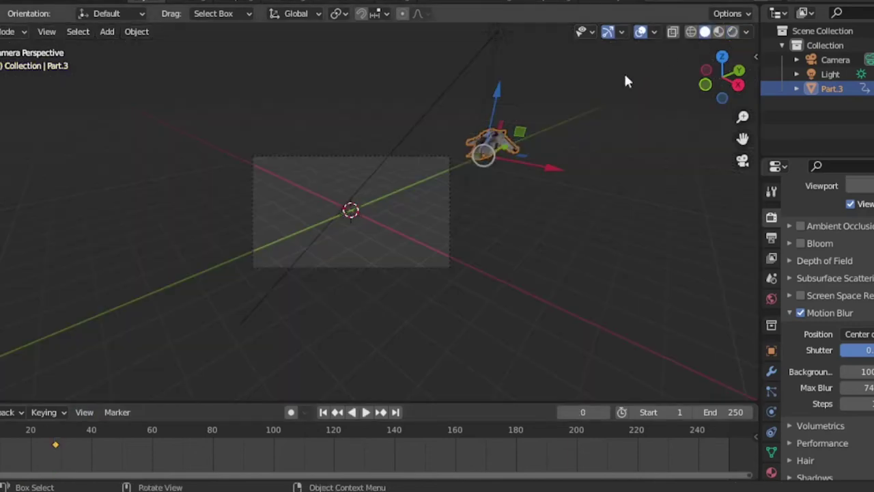
{"action": "scroll", "coordinate": [590, 124], "scroll_direction": "up", "scroll_amount": 3}
{"action": "key", "text": "space"}
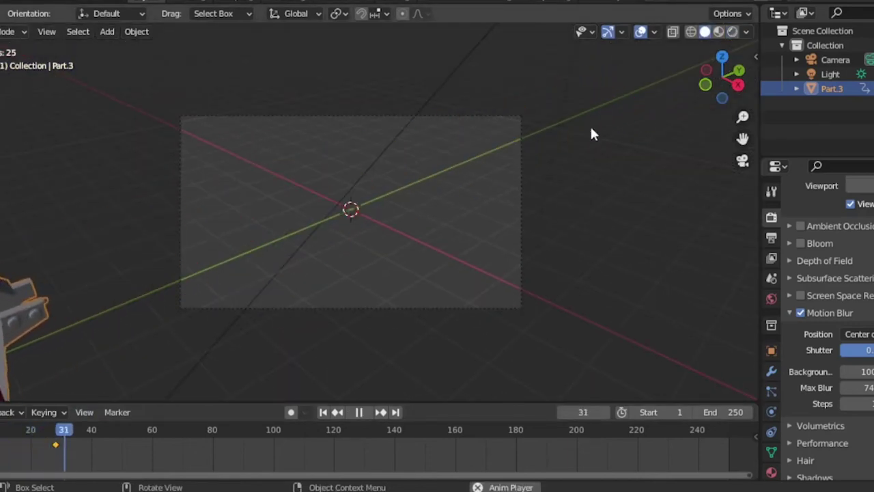
{"action": "key", "text": "space"}
- Scrub back to the frame where the gunship has left the camera frame and set the animation's end frame to 24
{"action": "left_click", "coordinate": [65, 433]}
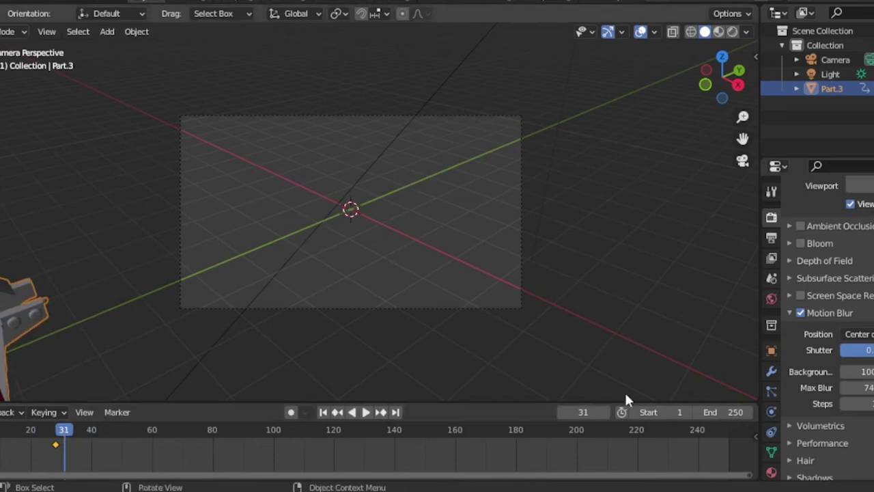
{"action": "left_click_drag", "start_coordinate": [69, 430], "coordinate": [45, 437]}
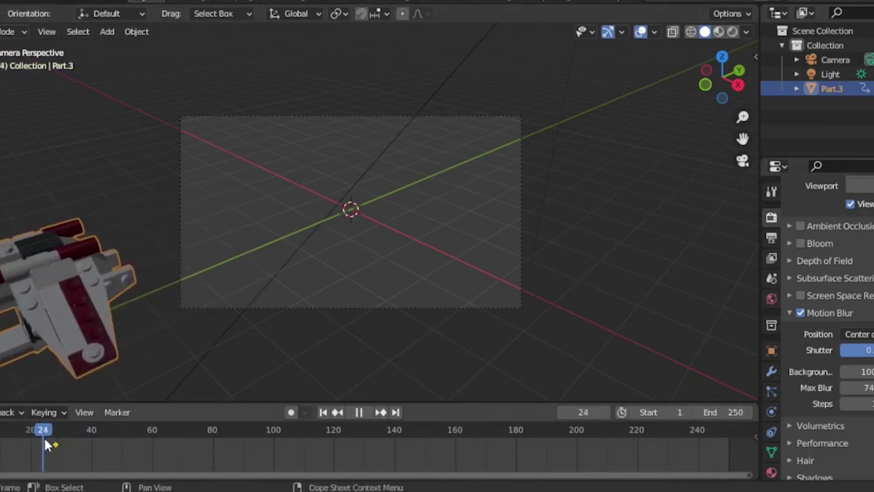
{"action": "double_click", "coordinate": [710, 413]}
{"action": "type", "text": "24"}
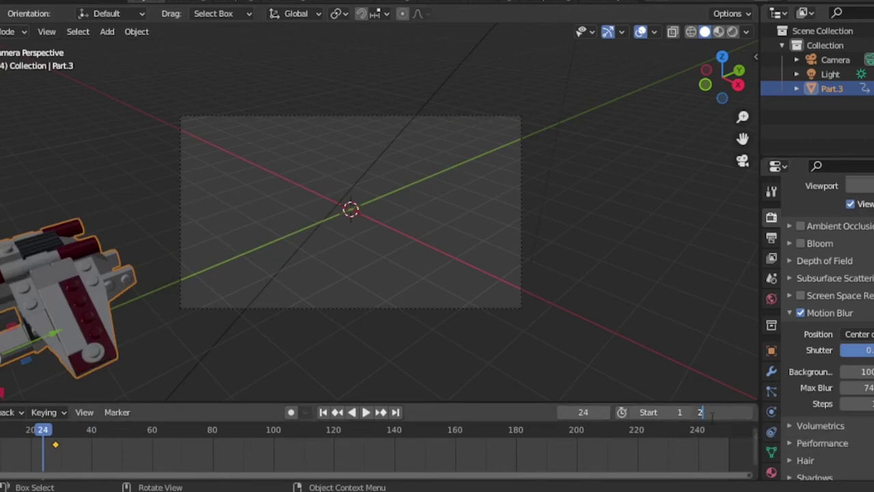
{"action": "key", "text": "Return"}
- Play the shortened animation in Solid shading and in Rendered shading
{"action": "key", "text": "space"}
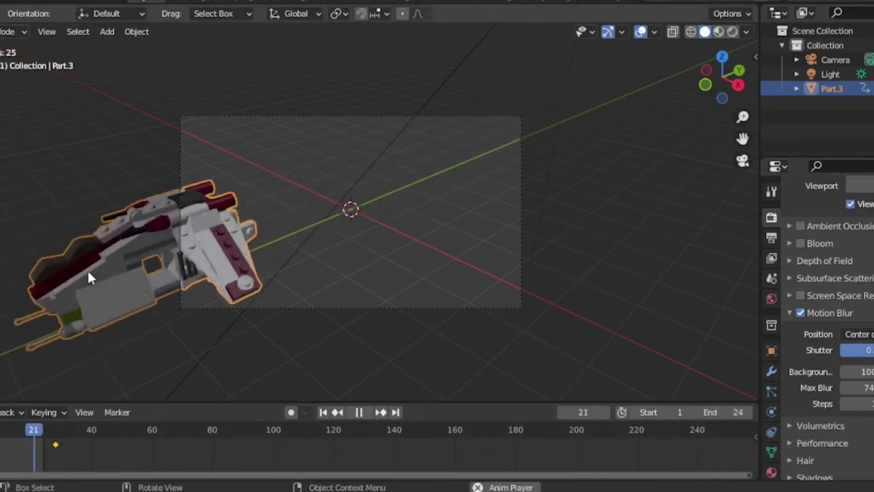
{"action": "left_click", "coordinate": [732, 32]}
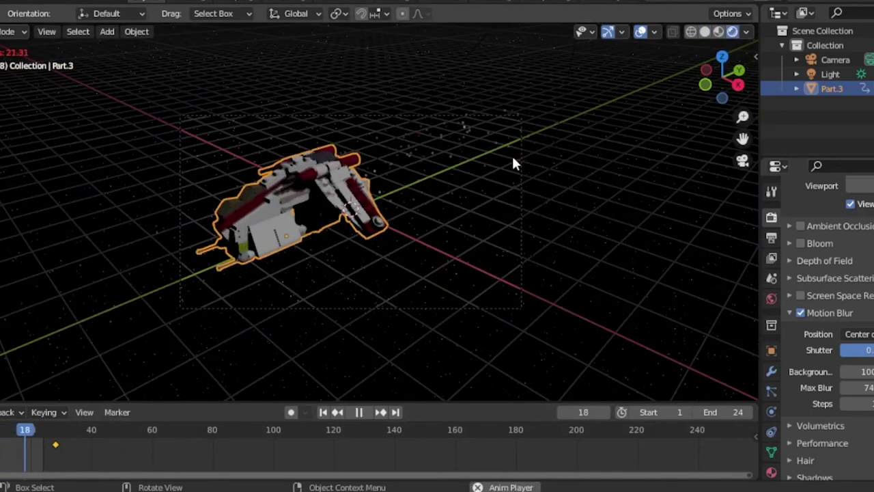
{"action": "key", "text": "space"}
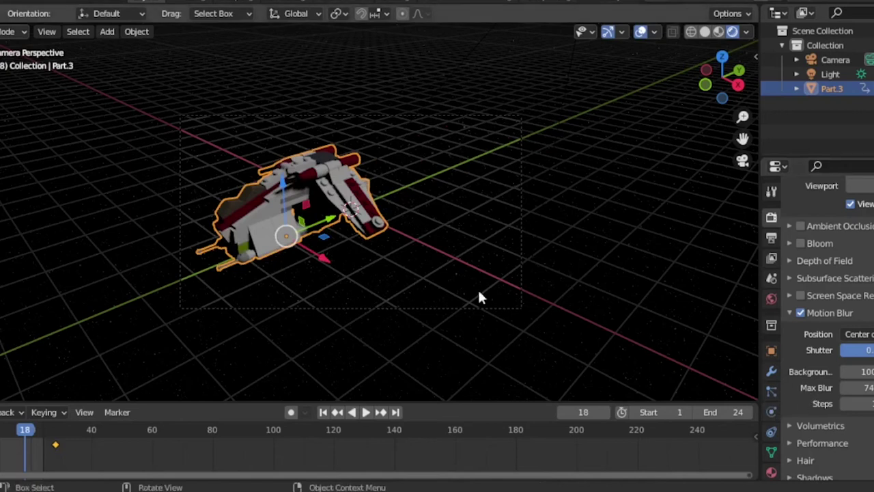
- At frame 0, rotate the camera to point at the distant gunship and insert a Rotation keyframe for it
{"action": "left_click", "coordinate": [844, 61]}
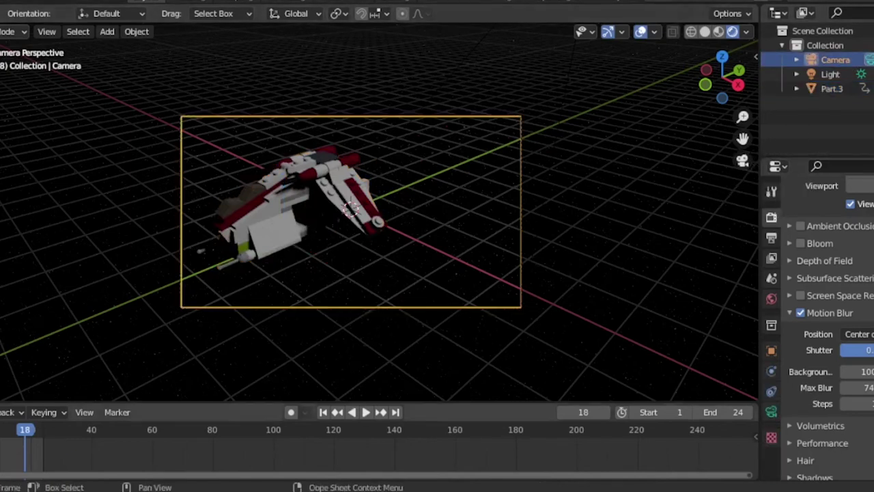
{"action": "left_click_drag", "start_coordinate": [19, 439], "coordinate": [0, 439]}
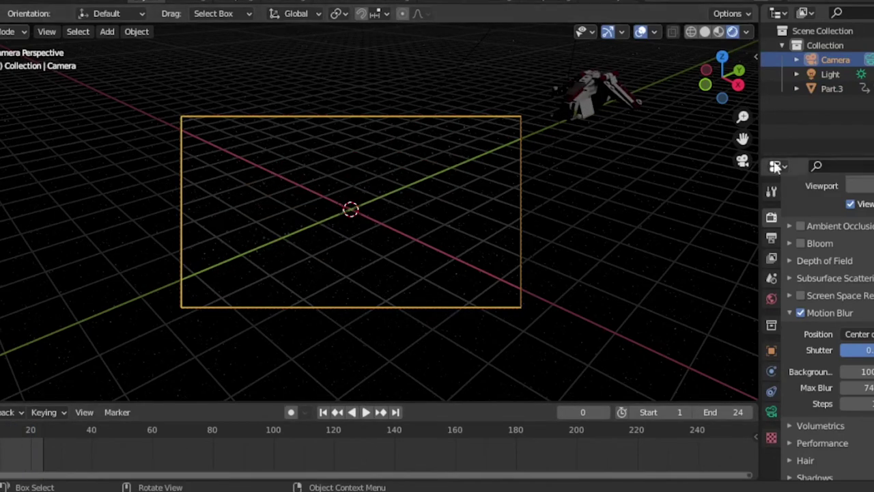
{"action": "left_click", "coordinate": [745, 162]}
{"action": "scroll", "coordinate": [422, 182], "scroll_direction": "down", "scroll_amount": 10}
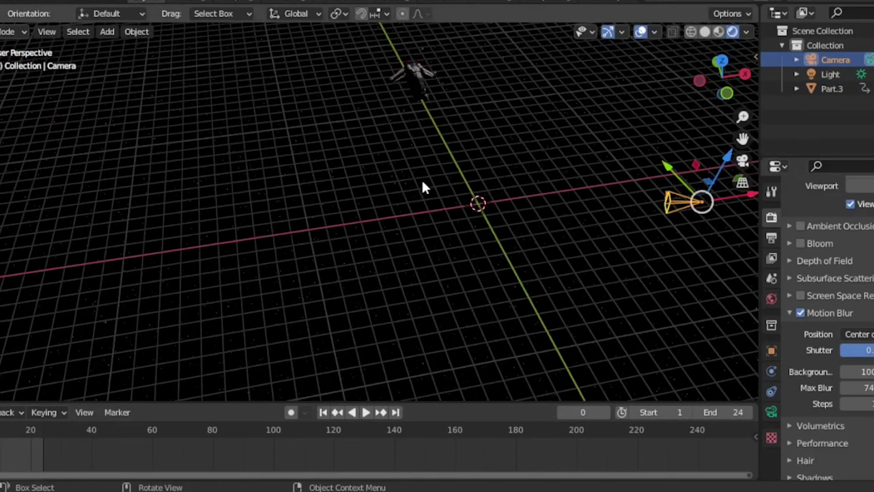
{"action": "scroll", "coordinate": [458, 199], "scroll_direction": "up", "scroll_amount": 5}
{"action": "middle_click_drag", "start_coordinate": [457, 204], "coordinate": [219, 169]}
{"action": "left_click", "coordinate": [0, 147]}
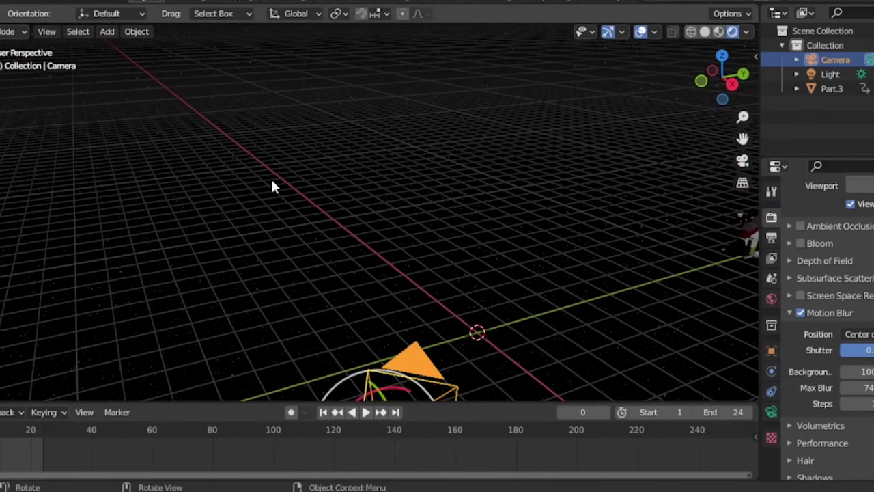
{"action": "scroll", "coordinate": [272, 178], "scroll_direction": "down", "scroll_amount": 3}
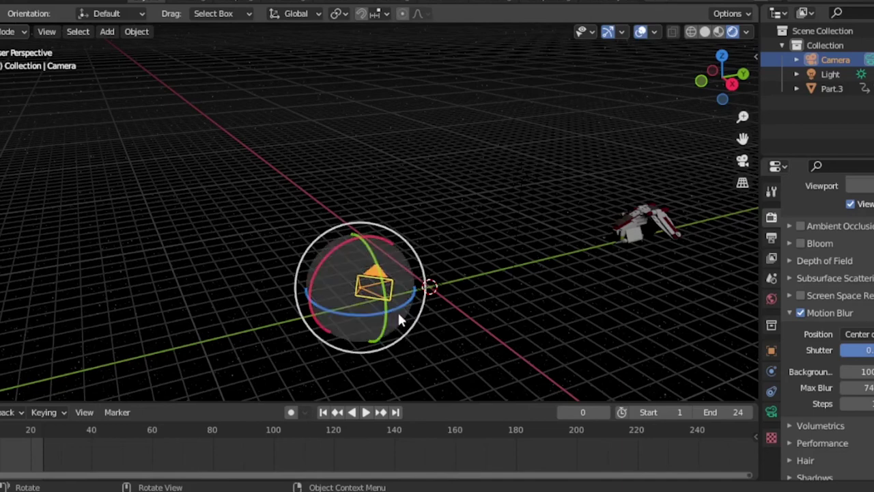
{"action": "left_click_drag", "start_coordinate": [397, 310], "coordinate": [366, 319]}
{"action": "left_click", "coordinate": [742, 160]}
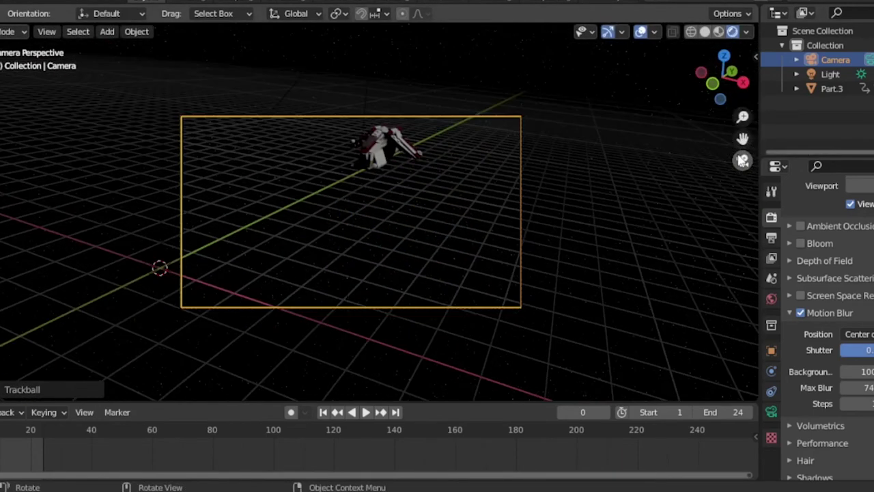
{"action": "key", "text": "i"}
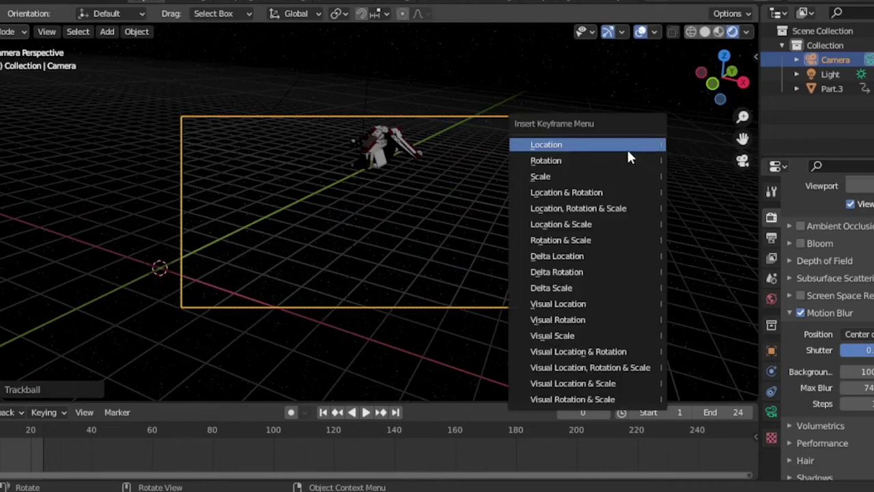
{"action": "left_click", "coordinate": [624, 160]}
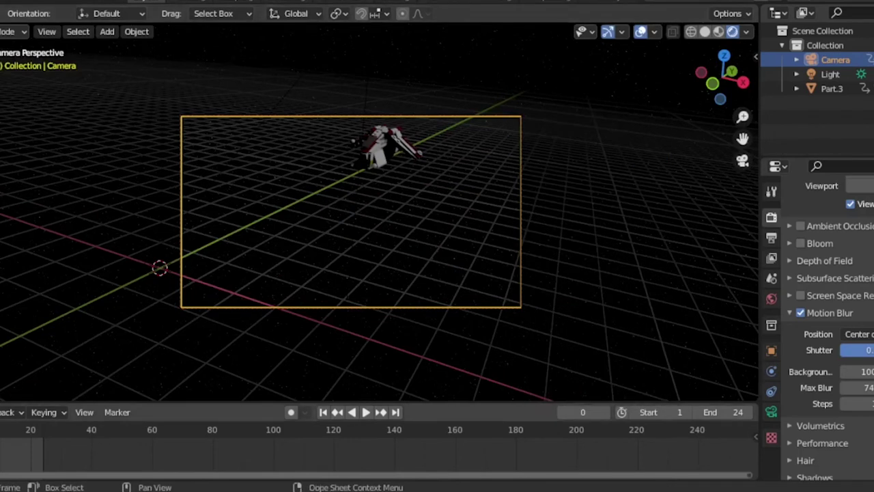
- At frame 19, rotate the camera to follow the gunship and insert a second Rotation keyframe
{"action": "left_click_drag", "start_coordinate": [2, 429], "coordinate": [29, 429]}
{"action": "left_click", "coordinate": [743, 161]}
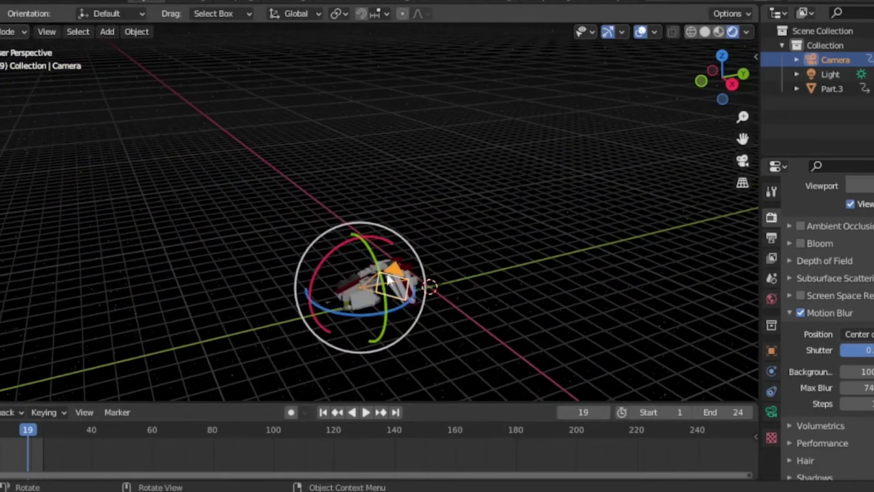
{"action": "left_click_drag", "start_coordinate": [358, 290], "coordinate": [411, 288]}
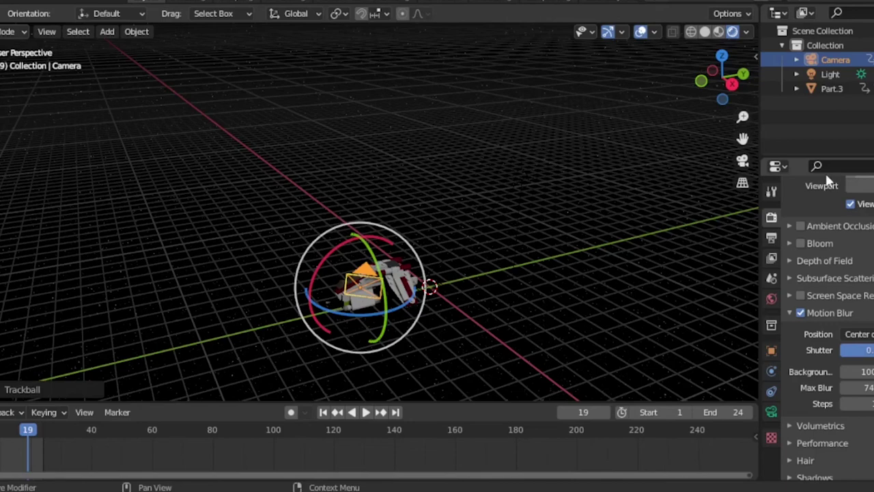
{"action": "left_click", "coordinate": [743, 160]}
{"action": "left_click", "coordinate": [742, 161]}
{"action": "key", "text": "i"}
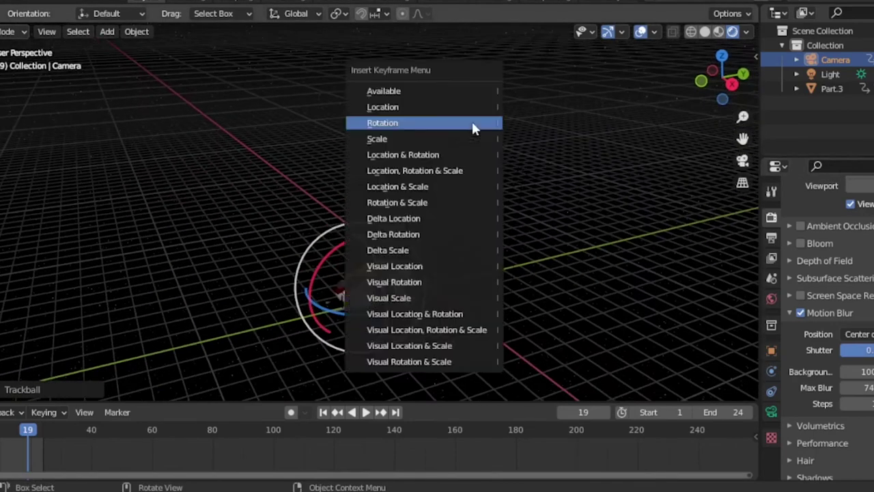
{"action": "left_click", "coordinate": [474, 123]}
- Play the animation through the scene camera in Rendered and Solid shading to check how it tracks the gunship
{"action": "key", "text": "space"}
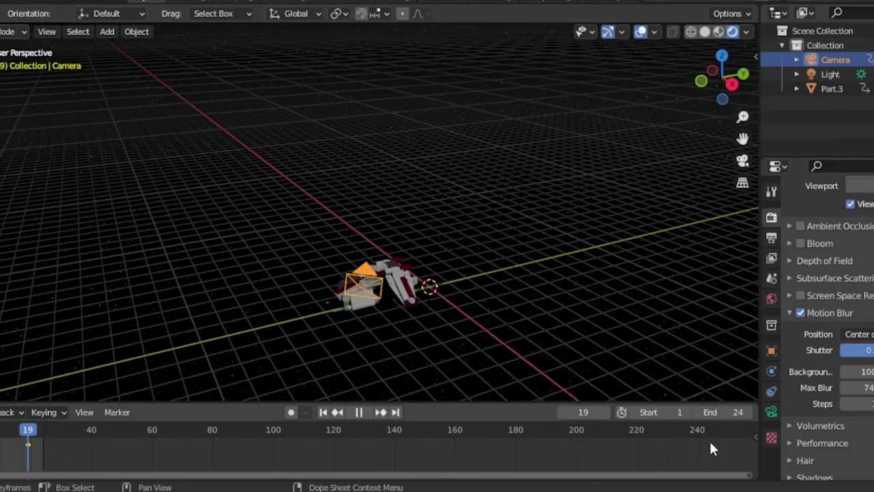
{"action": "key", "text": "space"}
{"action": "left_click", "coordinate": [749, 164]}
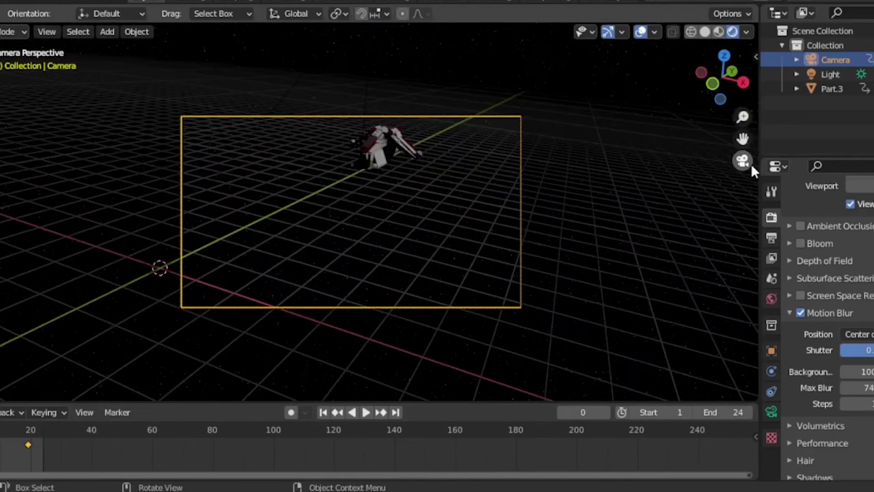
{"action": "key", "text": "space"}
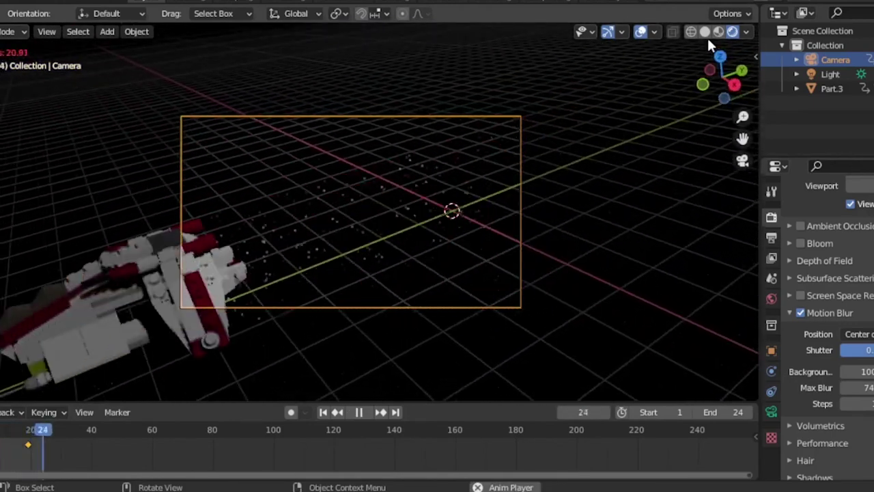
{"action": "left_click", "coordinate": [705, 32]}
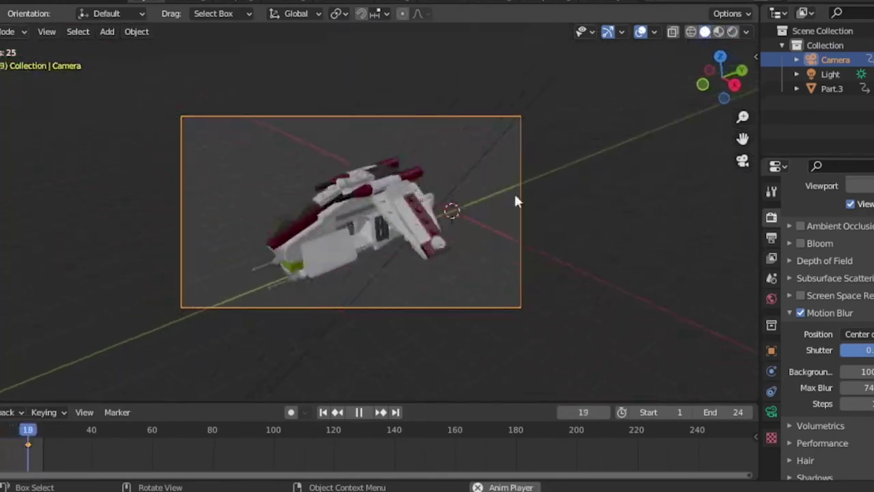
{"action": "key", "text": "space"}
- Move the camera's second Rotation keyframe to frame 40 and play back the slower camera turn
{"action": "left_click_drag", "start_coordinate": [28, 444], "coordinate": [75, 445]}
{"action": "key", "text": "space"}
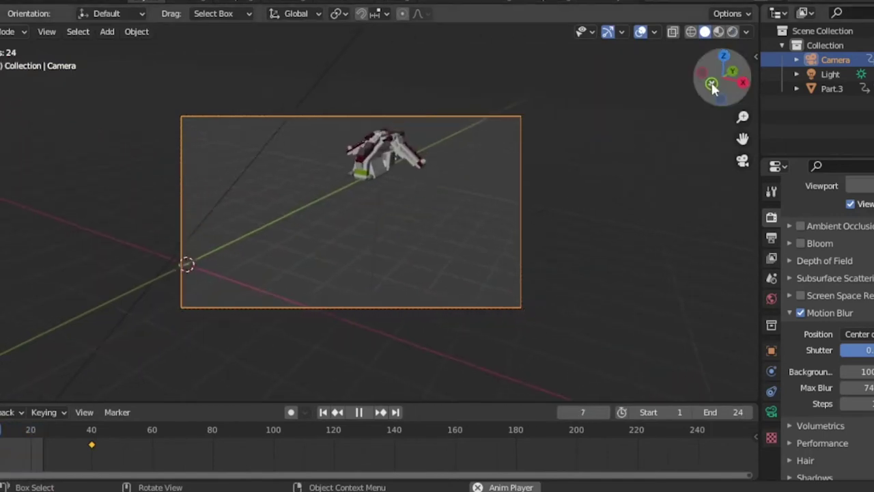
{"action": "key", "text": "space"}
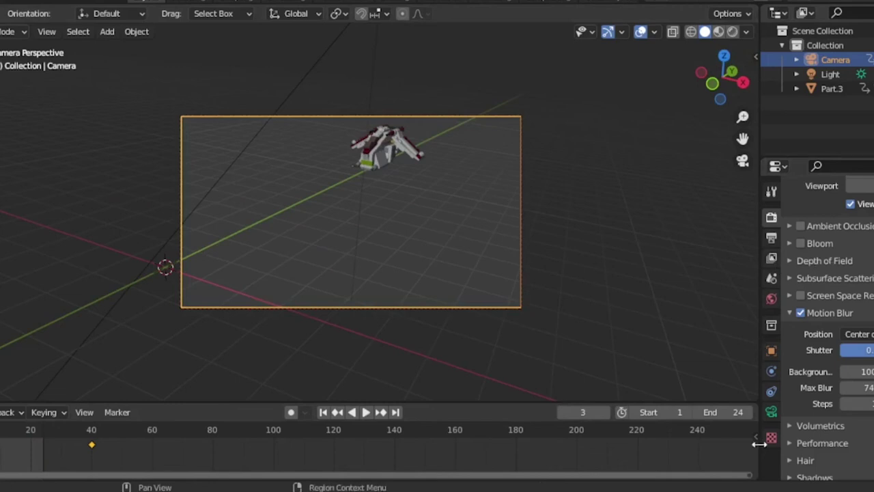
- Enable Depth of Field on the camera and set Part.3 as its focus object
{"action": "left_click", "coordinate": [771, 412]}
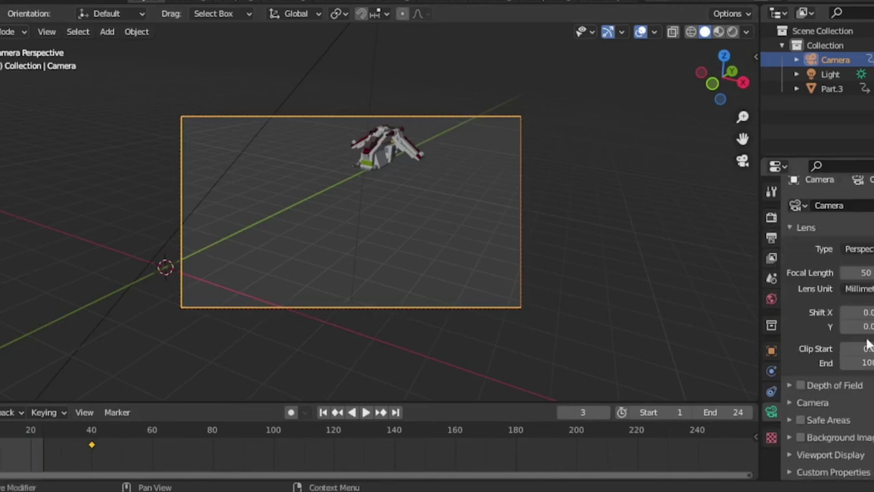
{"action": "left_click", "coordinate": [792, 385]}
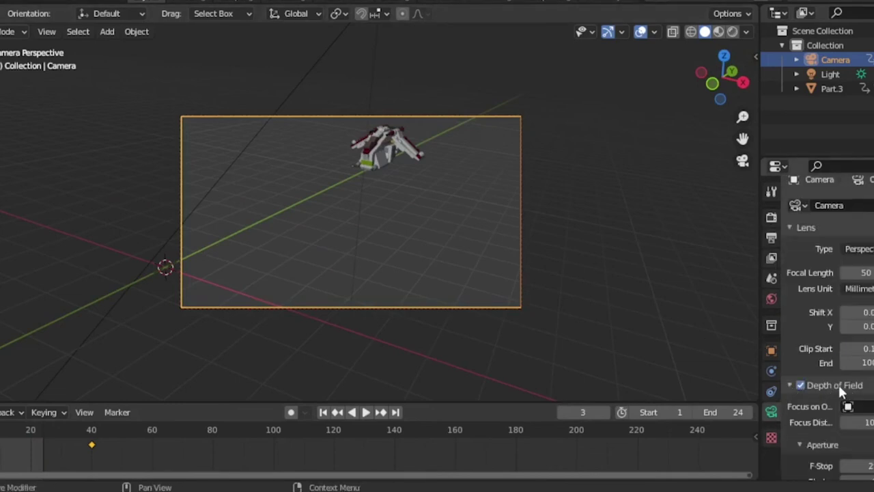
{"action": "left_click", "coordinate": [857, 406]}
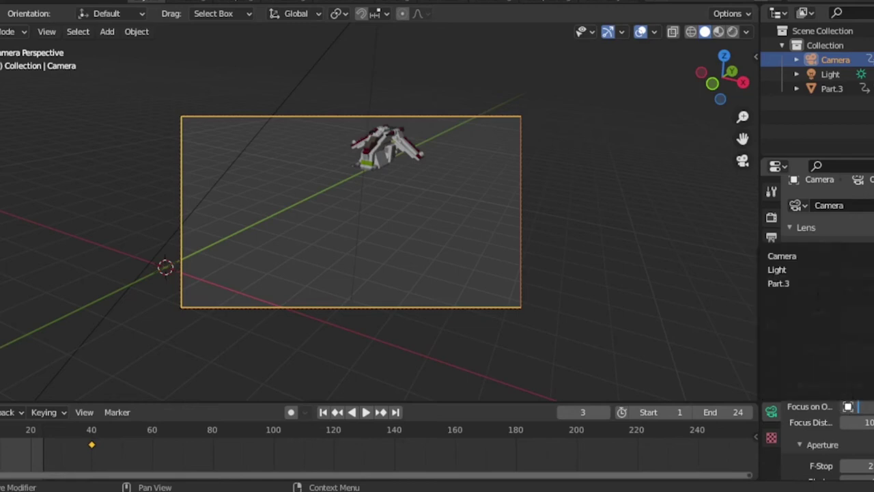
{"action": "left_click", "coordinate": [779, 282]}
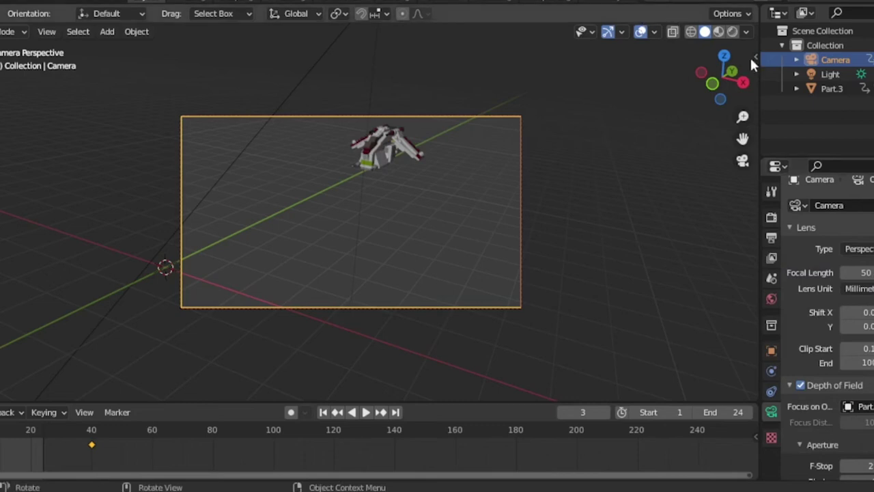
- Switch the viewport to Rendered shading, hide its overlays, and raise the camera's aperture F-Stop
{"action": "left_click", "coordinate": [733, 31]}
{"action": "scroll", "coordinate": [503, 162], "scroll_direction": "up", "scroll_amount": 4}
{"action": "scroll", "coordinate": [504, 162], "scroll_direction": "down", "scroll_amount": 2}
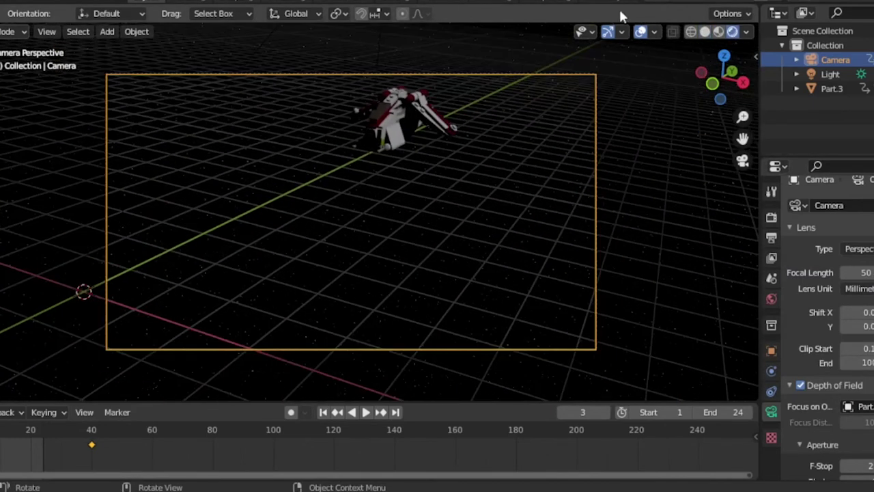
{"action": "left_click", "coordinate": [641, 33]}
{"action": "scroll", "coordinate": [578, 87], "scroll_direction": "up", "scroll_amount": 2}
{"action": "scroll", "coordinate": [847, 410], "scroll_direction": "down", "scroll_amount": 3}
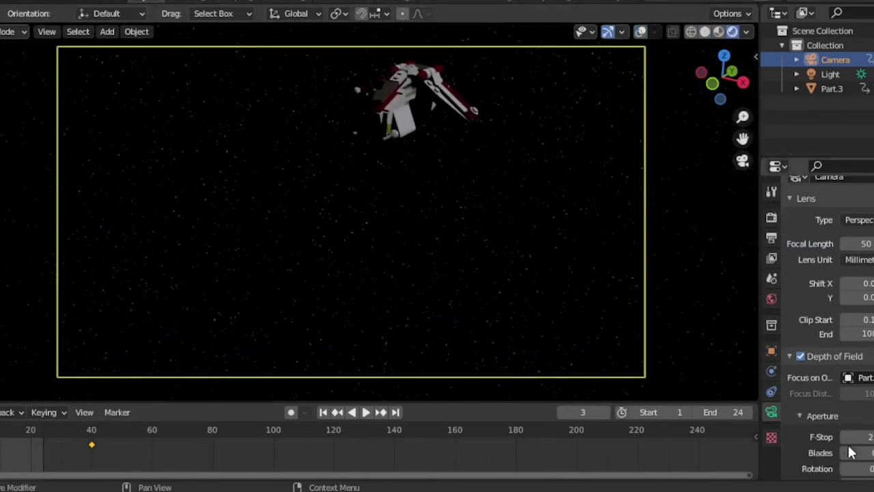
{"action": "left_click_drag", "start_coordinate": [872, 379], "coordinate": [873, 380]}
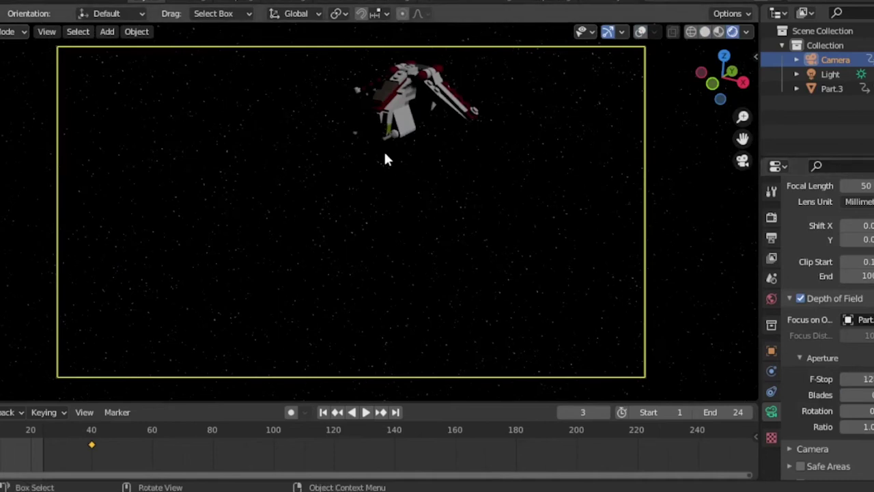
- Add a UV sphere to the scene as a planet
{"action": "key", "text": "shift+a"}
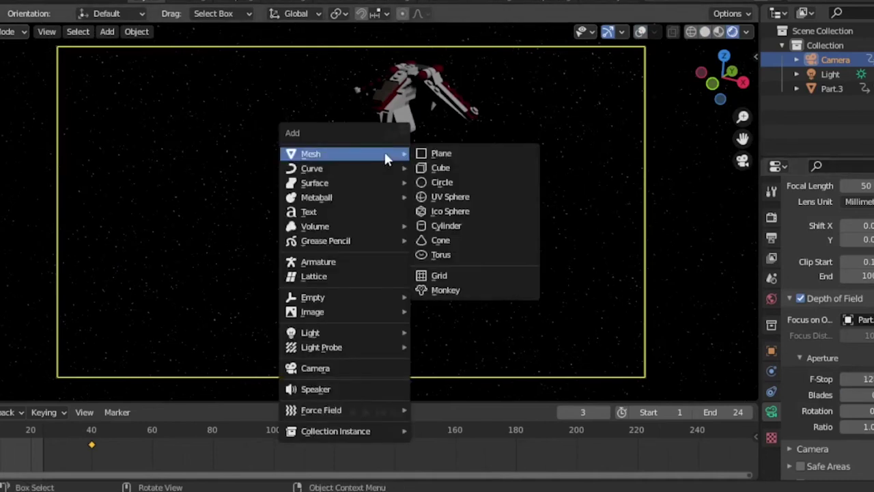
{"action": "left_click", "coordinate": [505, 197]}
{"action": "scroll", "coordinate": [457, 228], "scroll_direction": "down", "scroll_amount": 2}
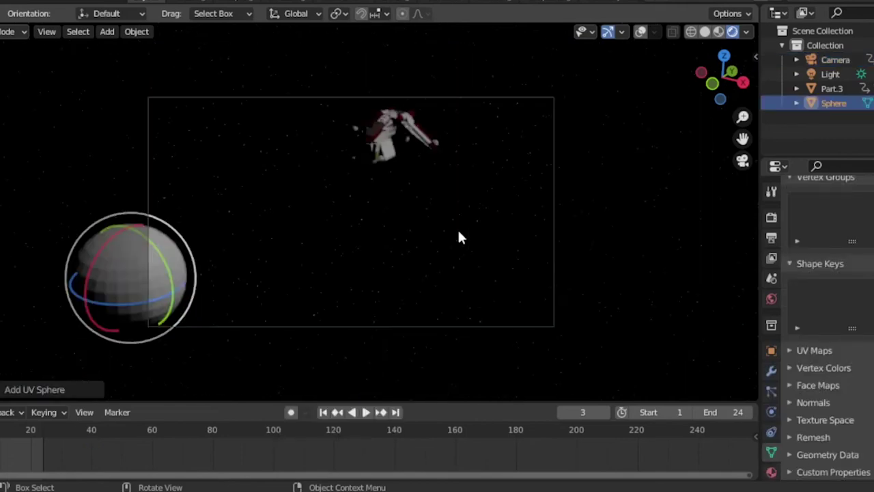
- Shade the sphere smooth and move it inside the camera frame, below and to the left of the gunship
{"action": "right_click", "coordinate": [115, 254]}
{"action": "left_click", "coordinate": [106, 230]}
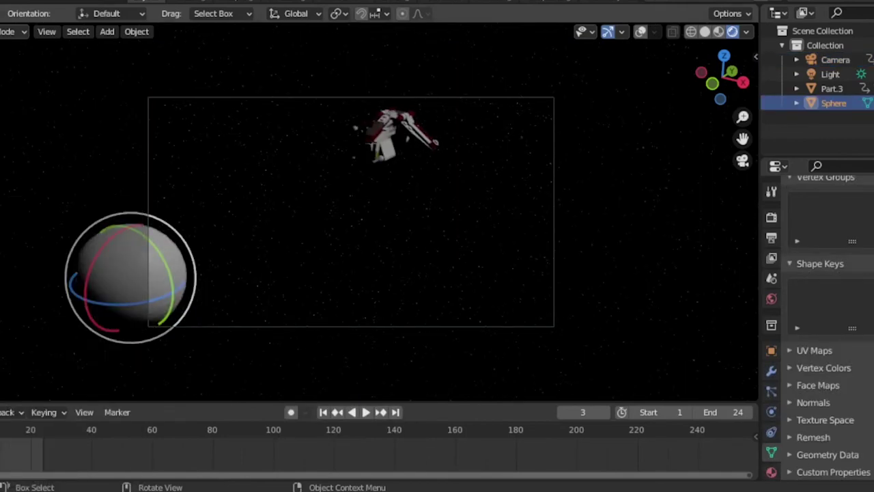
{"action": "left_click", "coordinate": [0, 106]}
{"action": "left_click_drag", "start_coordinate": [170, 289], "coordinate": [253, 217]}
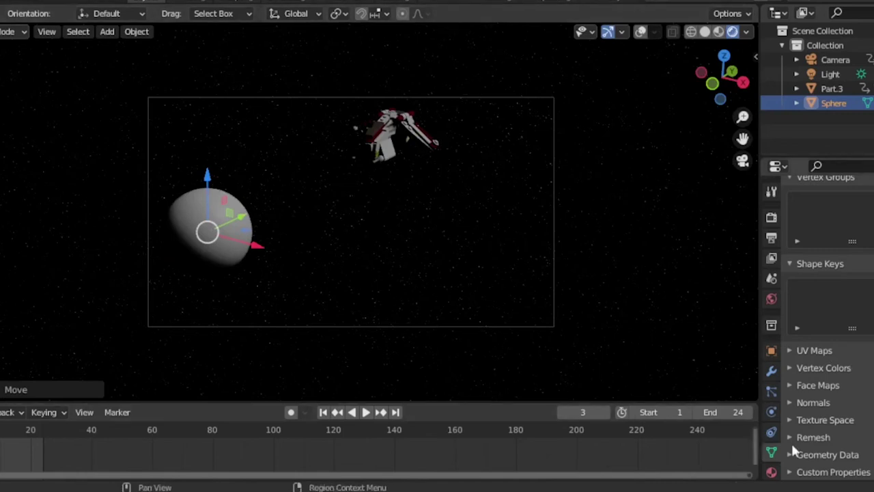
- Give the sphere a new material with a bright green Base Color
{"action": "left_click", "coordinate": [771, 472]}
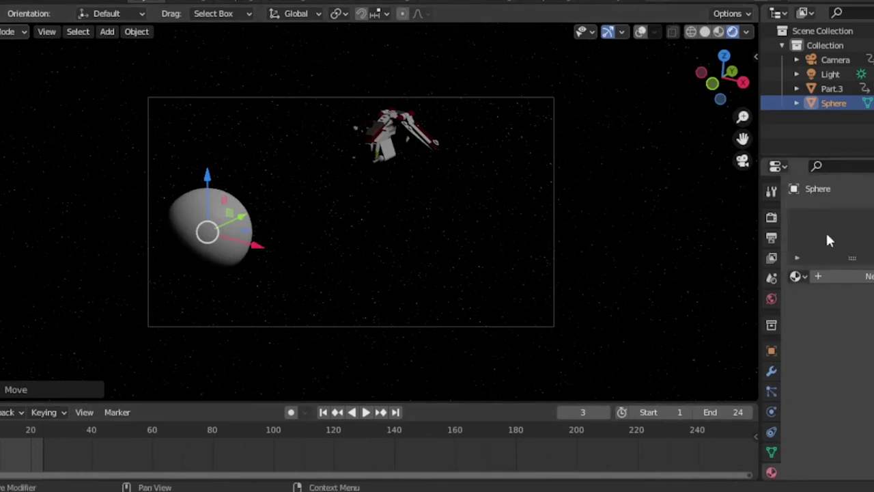
{"action": "left_click", "coordinate": [831, 277]}
{"action": "left_click", "coordinate": [864, 425]}
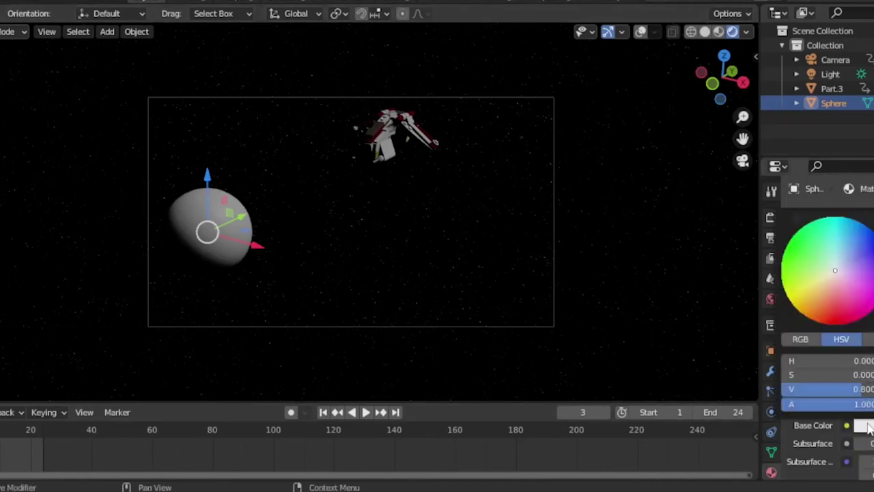
{"action": "left_click_drag", "start_coordinate": [818, 284], "coordinate": [782, 266]}
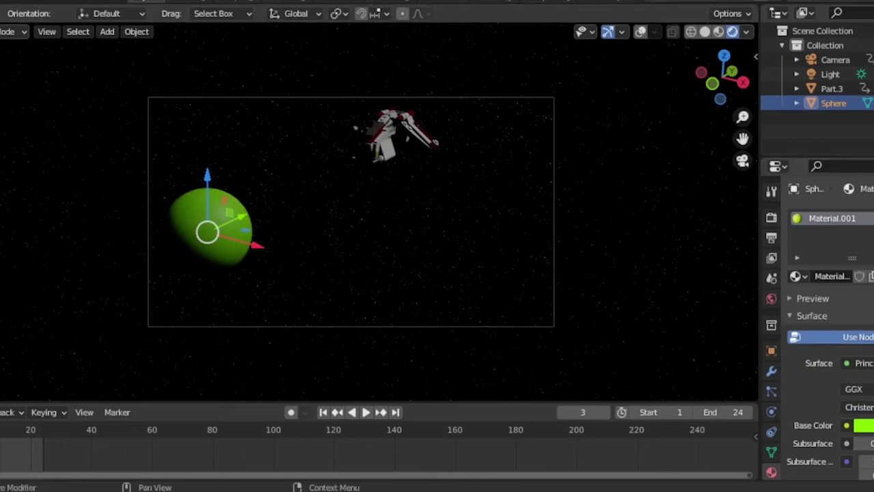
- Try an Environment Texture and then a Gradient Texture as the sphere material's Base Color input
{"action": "left_click", "coordinate": [862, 407]}
{"action": "left_click", "coordinate": [863, 363]}
{"action": "left_click", "coordinate": [850, 429]}
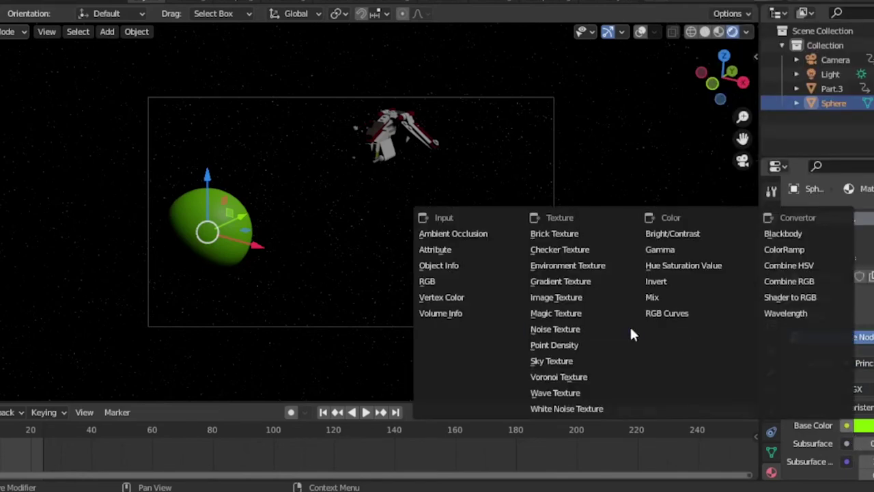
{"action": "left_click", "coordinate": [580, 265]}
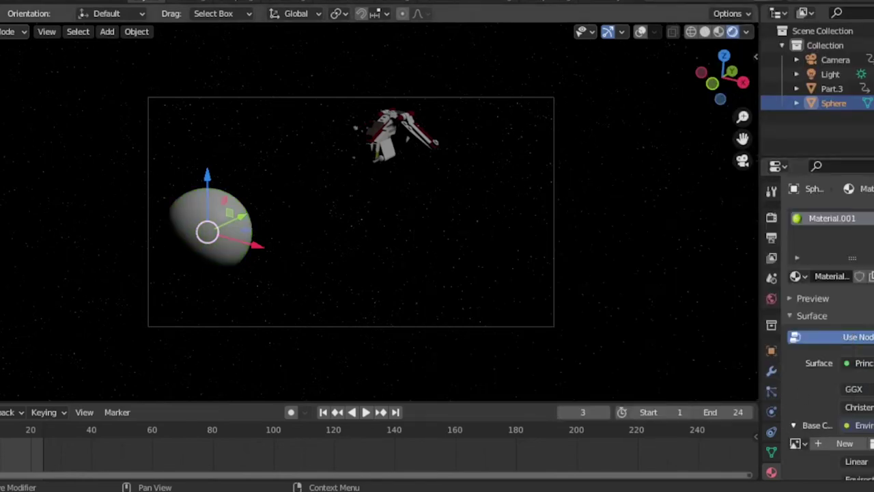
{"action": "left_click", "coordinate": [854, 425]}
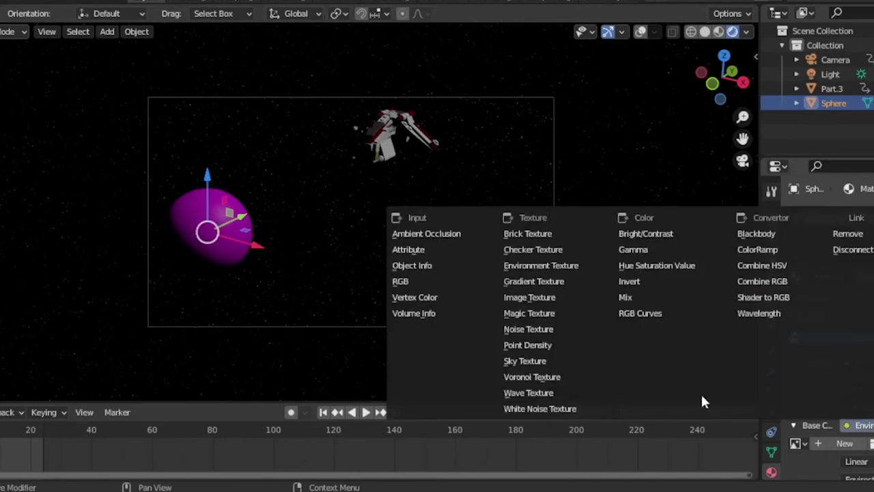
{"action": "left_click", "coordinate": [531, 281]}
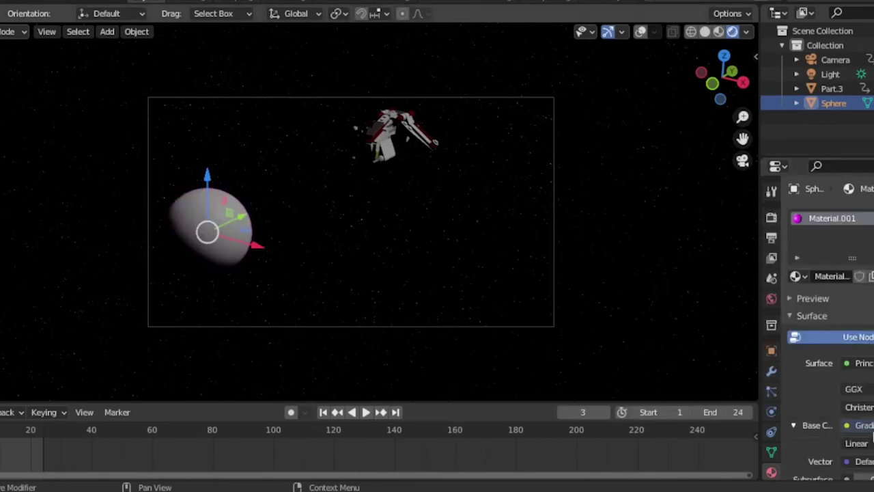
- Try a Wave Texture and then a Sky Texture on the sphere's Base Color and inspect the look
{"action": "left_click", "coordinate": [853, 425]}
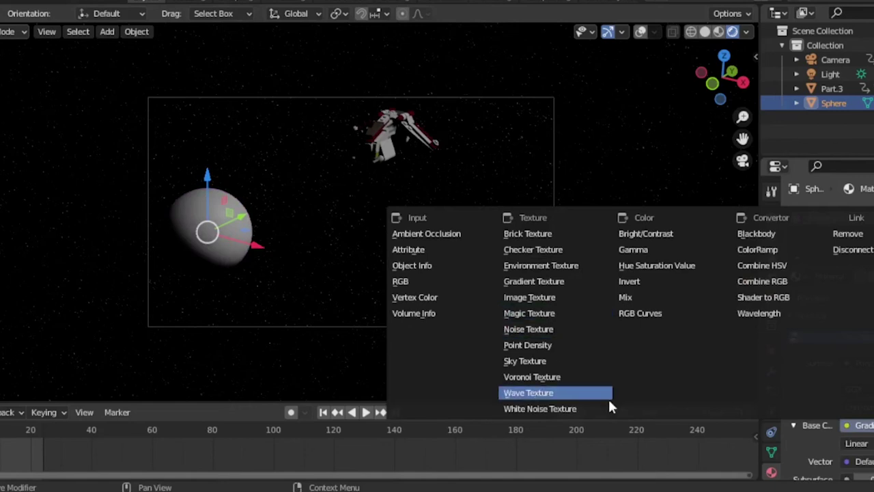
{"action": "left_click", "coordinate": [537, 392]}
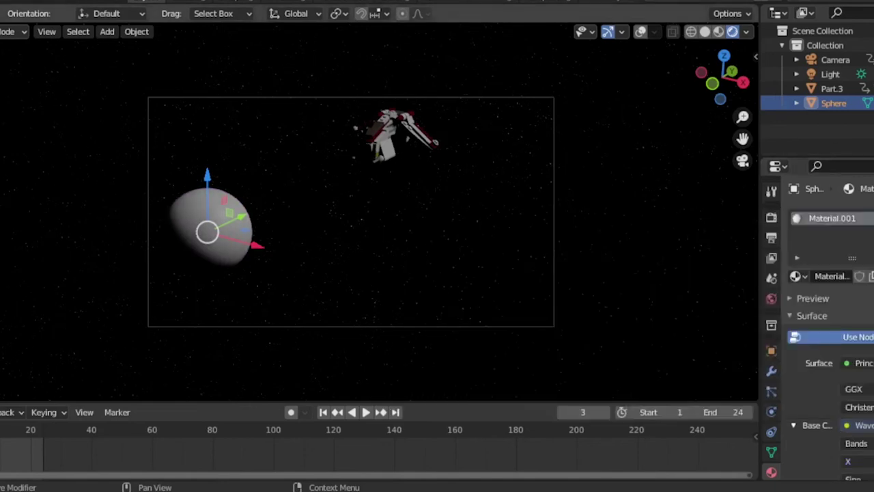
{"action": "left_click", "coordinate": [862, 426]}
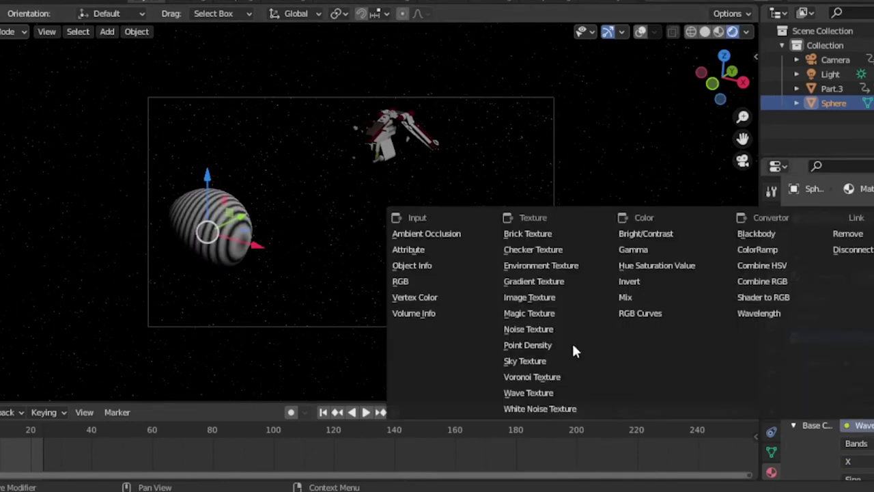
{"action": "left_click", "coordinate": [543, 360]}
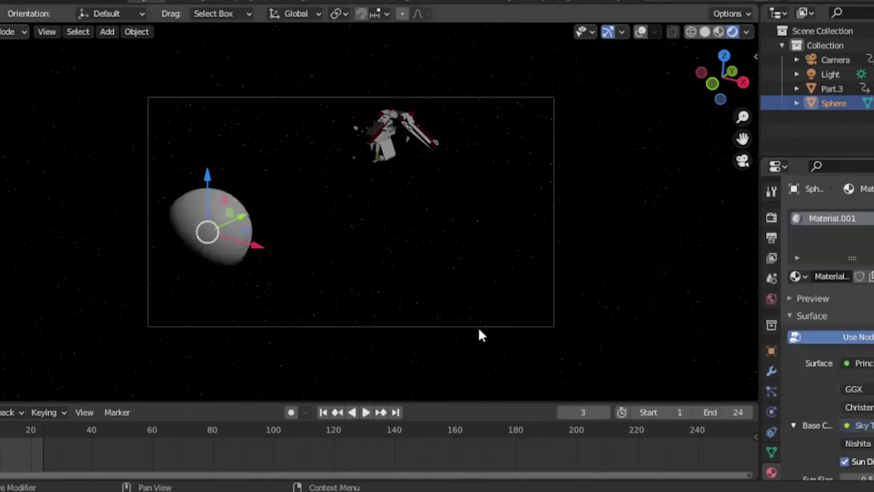
{"action": "scroll", "coordinate": [265, 176], "scroll_direction": "up", "scroll_amount": 4}
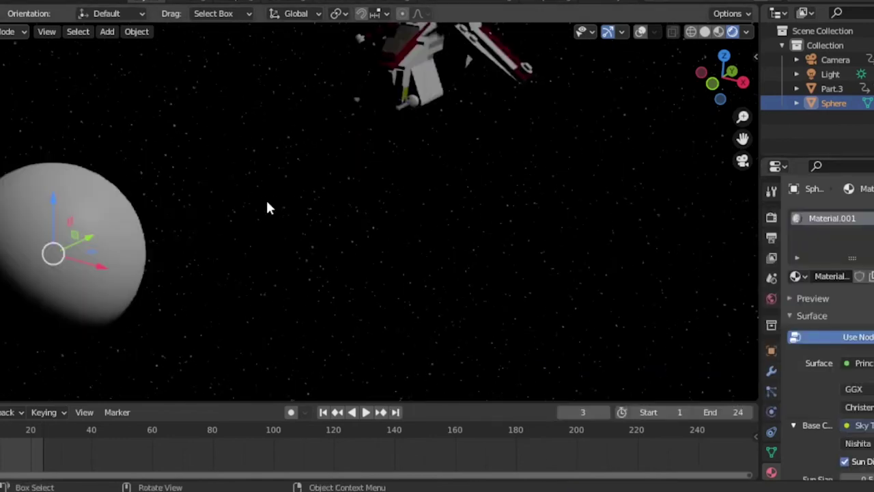
{"action": "scroll", "coordinate": [265, 198], "scroll_direction": "down", "scroll_amount": 3}
{"action": "scroll", "coordinate": [847, 327], "scroll_direction": "down", "scroll_amount": 4}
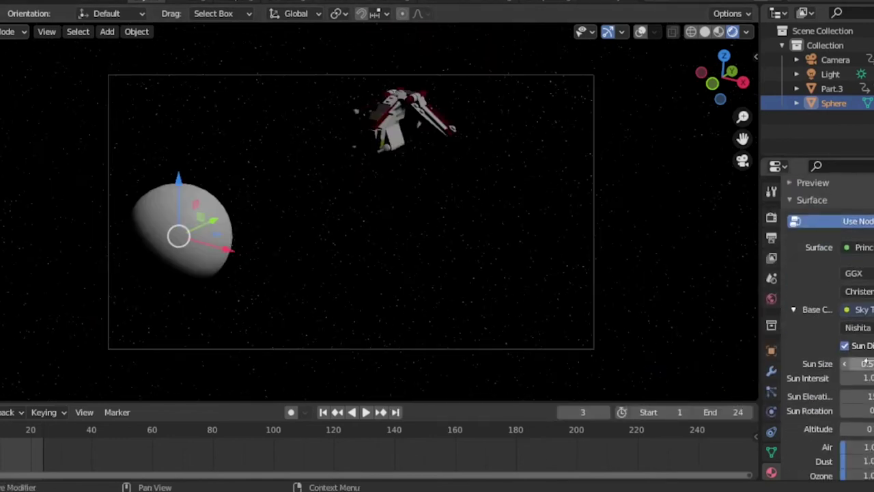
- Change the sphere's Sky Texture type to Hosek / Wilkie and view the shaded planet
{"action": "left_click", "coordinate": [860, 328]}
{"action": "left_click", "coordinate": [841, 376]}
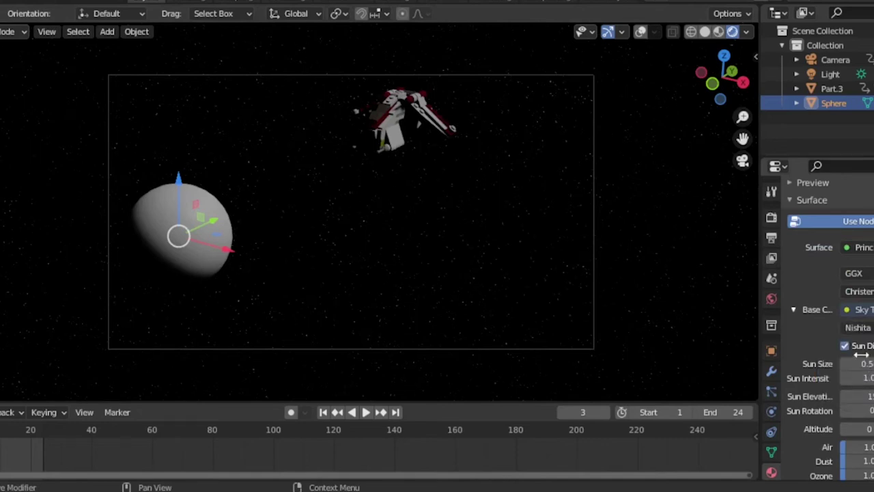
{"action": "left_click", "coordinate": [871, 329]}
{"action": "left_click", "coordinate": [871, 361]}
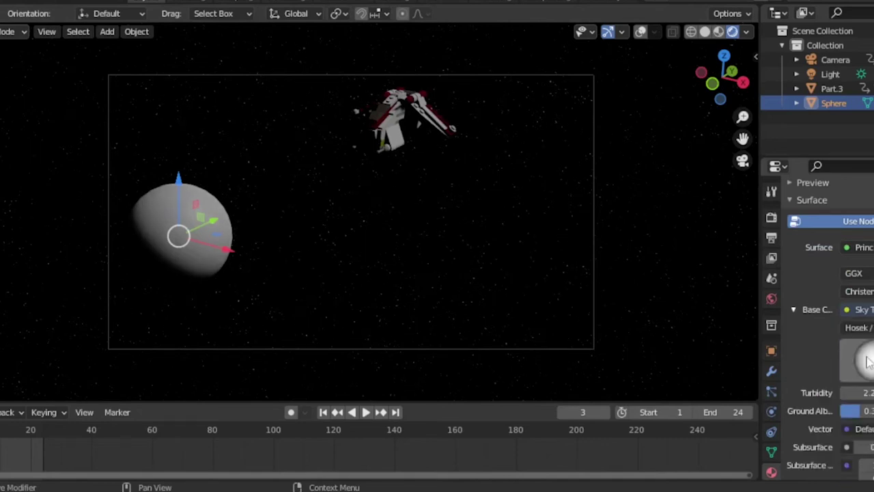
{"action": "left_click", "coordinate": [868, 311]}
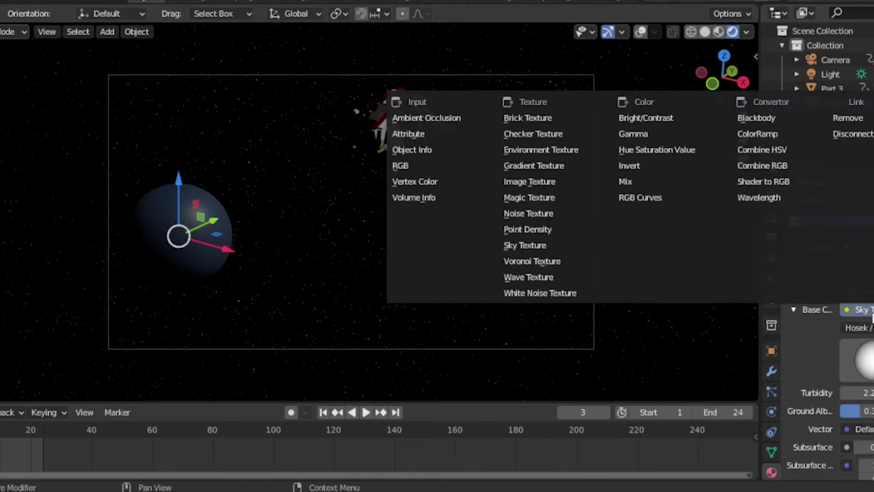
{"action": "scroll", "coordinate": [435, 259], "scroll_direction": "down", "scroll_amount": 2}
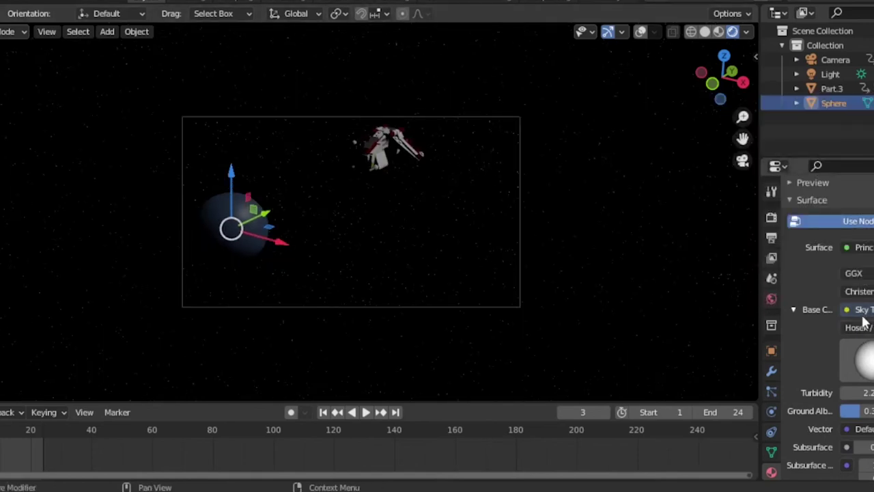
- Replace the Sky Texture with an RGB input for Base Color and pick a turquoise green
{"action": "left_click", "coordinate": [863, 313]}
{"action": "left_click", "coordinate": [856, 313]}
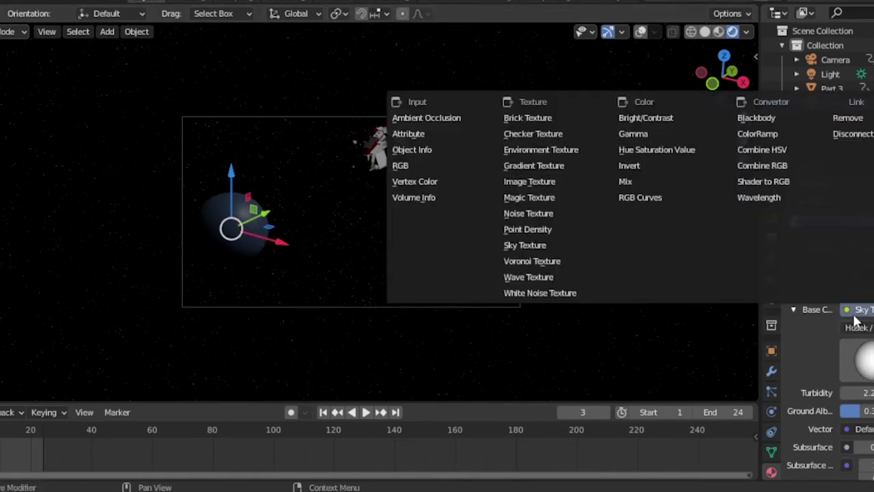
{"action": "left_click", "coordinate": [454, 165]}
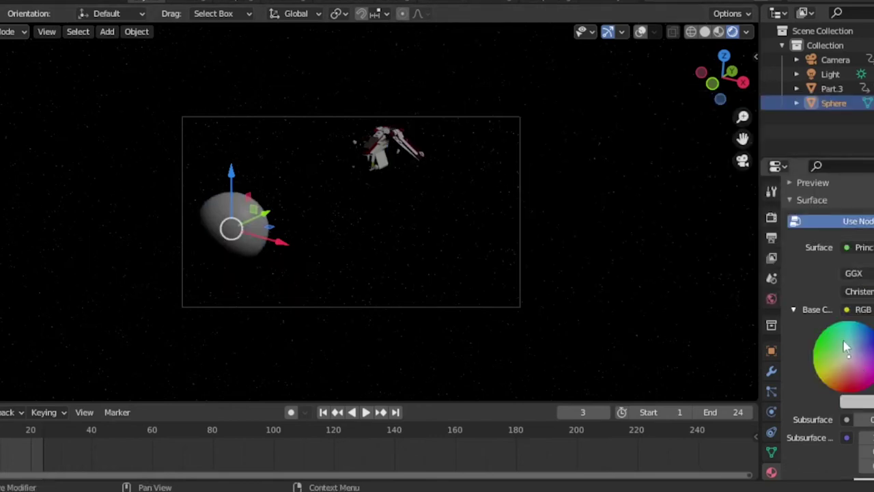
{"action": "left_click_drag", "start_coordinate": [847, 348], "coordinate": [849, 321]}
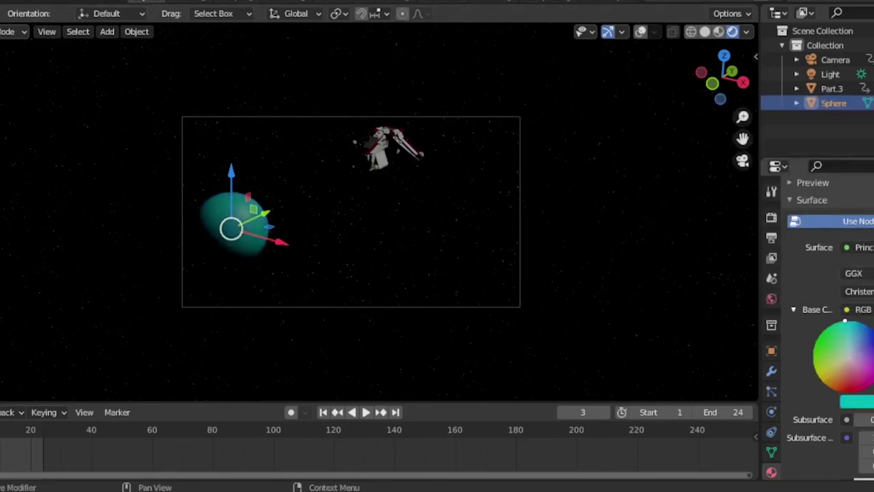
{"action": "scroll", "coordinate": [191, 198], "scroll_direction": "up", "scroll_amount": 2}
{"action": "scroll", "coordinate": [190, 198], "scroll_direction": "down", "scroll_amount": 2}
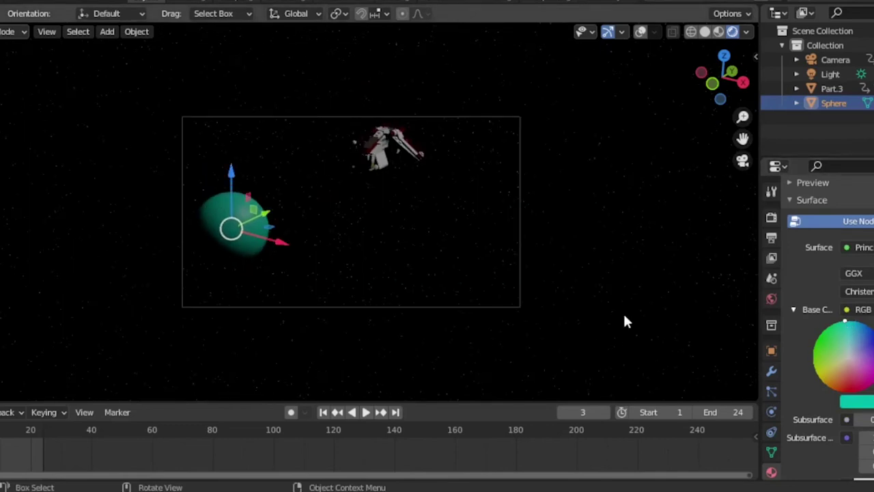
- Raise the sphere material's Roughness to 1 and check the planet in the camera view
{"action": "scroll", "coordinate": [820, 328], "scroll_direction": "down", "scroll_amount": 8}
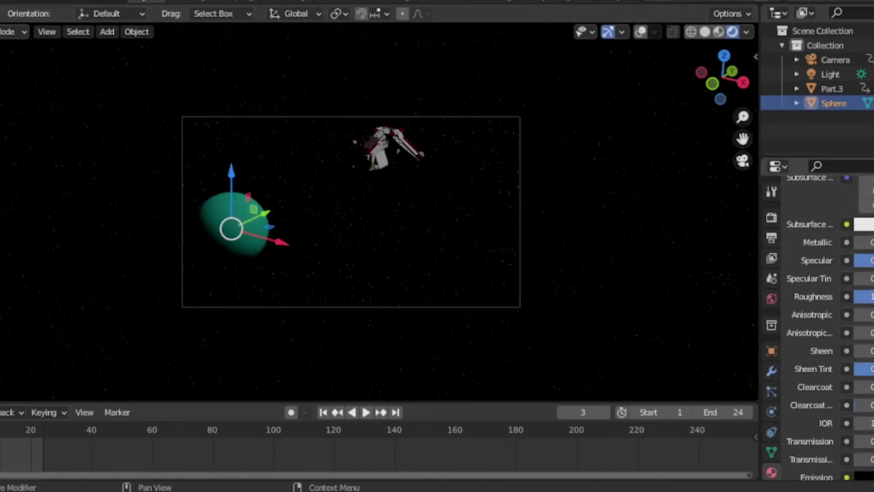
{"action": "scroll", "coordinate": [133, 300], "scroll_direction": "up", "scroll_amount": 3}
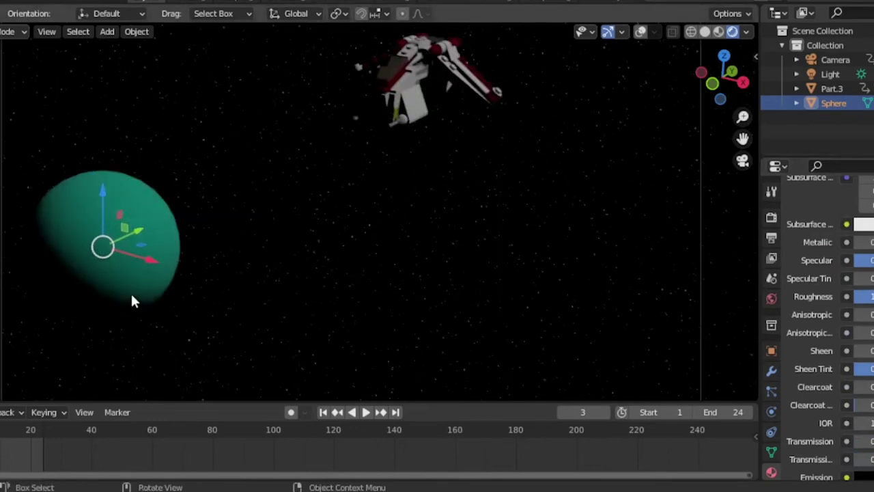
{"action": "scroll", "coordinate": [132, 299], "scroll_direction": "down", "scroll_amount": 2}
{"action": "scroll", "coordinate": [283, 191], "scroll_direction": "down", "scroll_amount": 5}
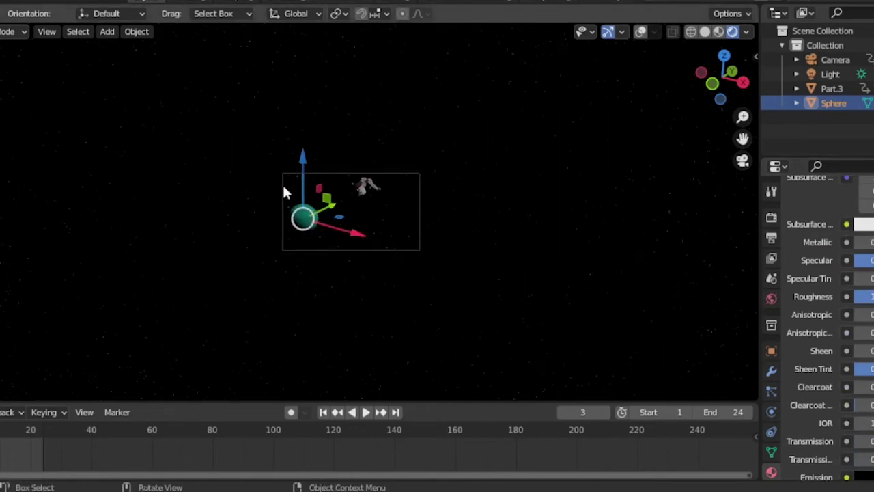
{"action": "scroll", "coordinate": [285, 193], "scroll_direction": "up", "scroll_amount": 6}
{"action": "scroll", "coordinate": [865, 423], "scroll_direction": "down", "scroll_amount": 3}
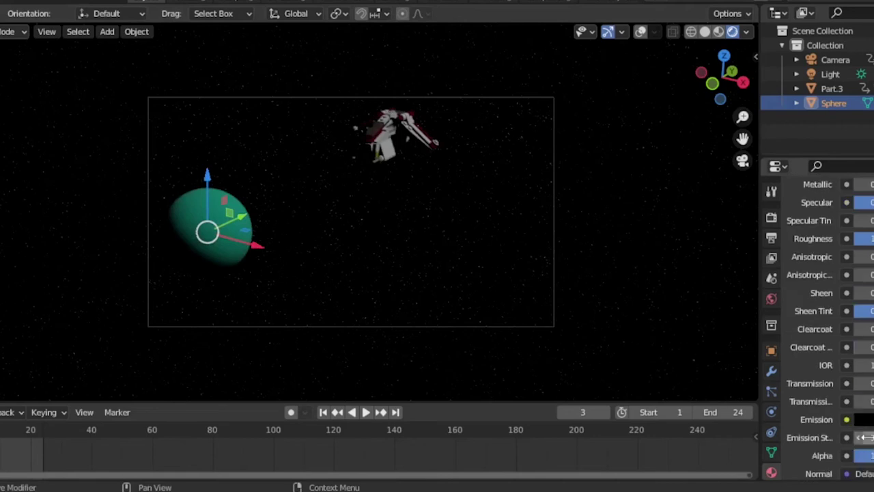
- Raise the sphere material's Emission Strength and try to adjust its black Emission color
{"action": "left_click", "coordinate": [864, 420]}
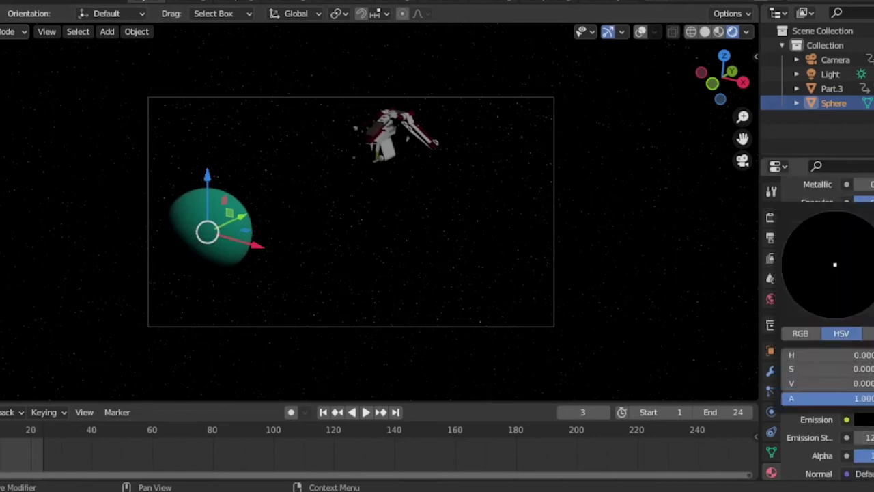
{"action": "mouse_move", "coordinate": [873, 314]}
{"action": "left_mouse_down"}
{"action": "mouse_move", "coordinate": [873, 213]}
{"action": "mouse_move", "coordinate": [873, 318]}
{"action": "left_mouse_up"}
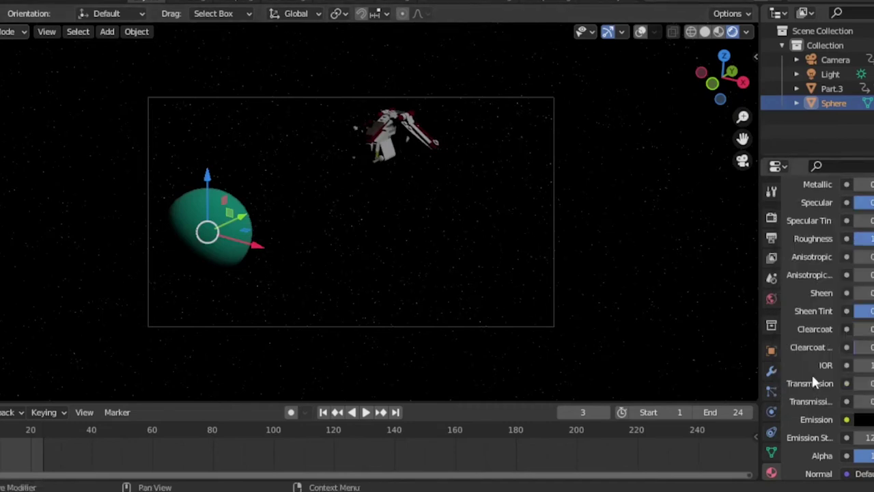
{"action": "scroll", "coordinate": [812, 383], "scroll_direction": "down", "scroll_amount": 4}
{"action": "scroll", "coordinate": [633, 274], "scroll_direction": "up", "scroll_amount": 2}
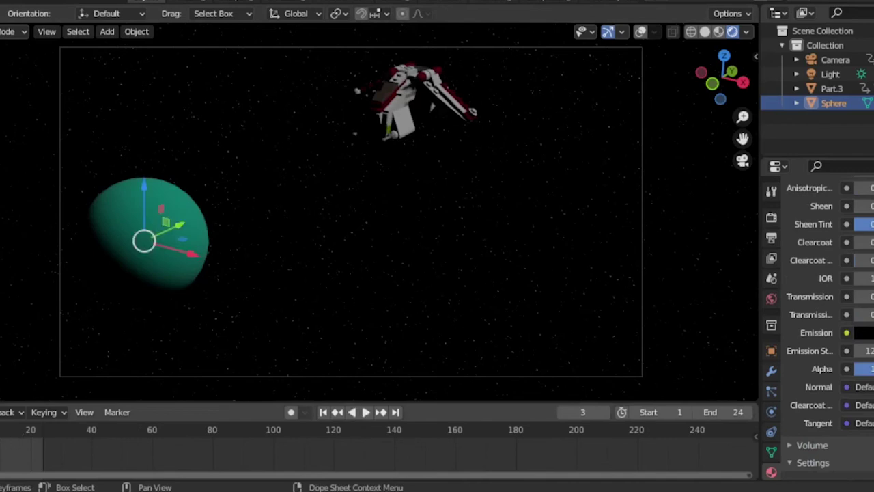
- Play the animation to frame 21 and add a second UV sphere to the scene
{"action": "key", "text": "space"}
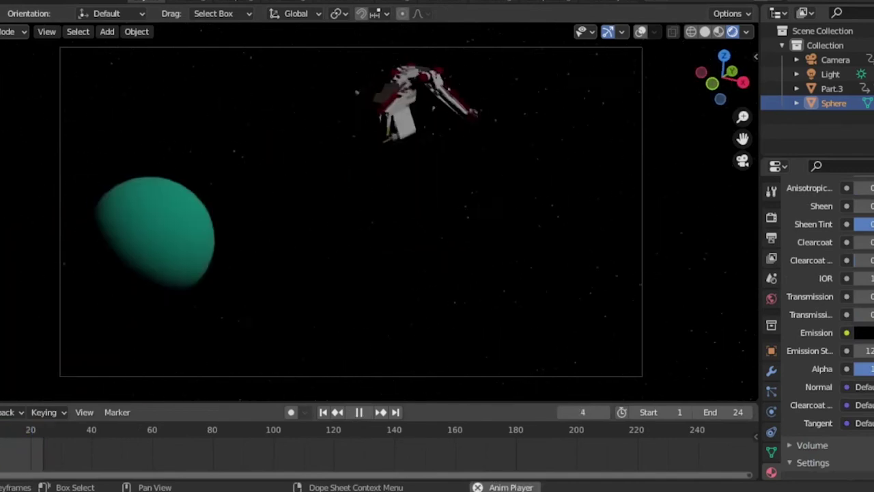
{"action": "key", "text": "space"}
{"action": "key", "text": "shift+a"}
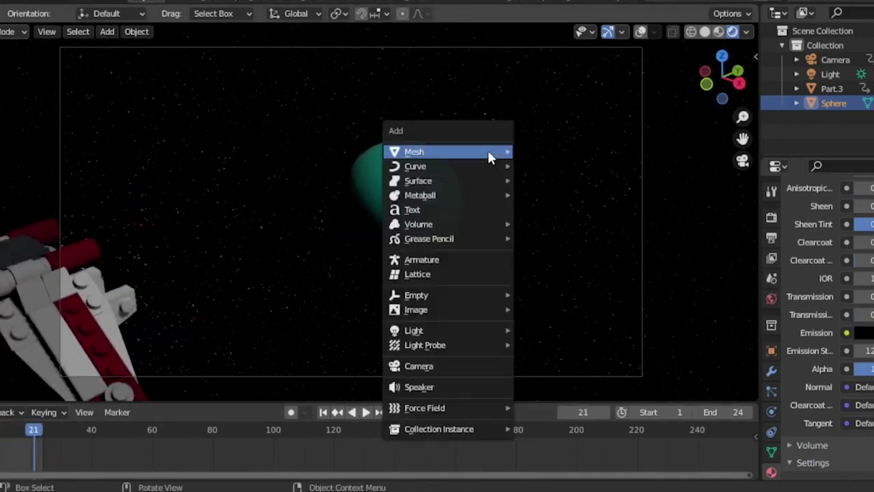
{"action": "mouse_move", "coordinate": [488, 150]}
{"action": "left_click", "coordinate": [553, 195]}
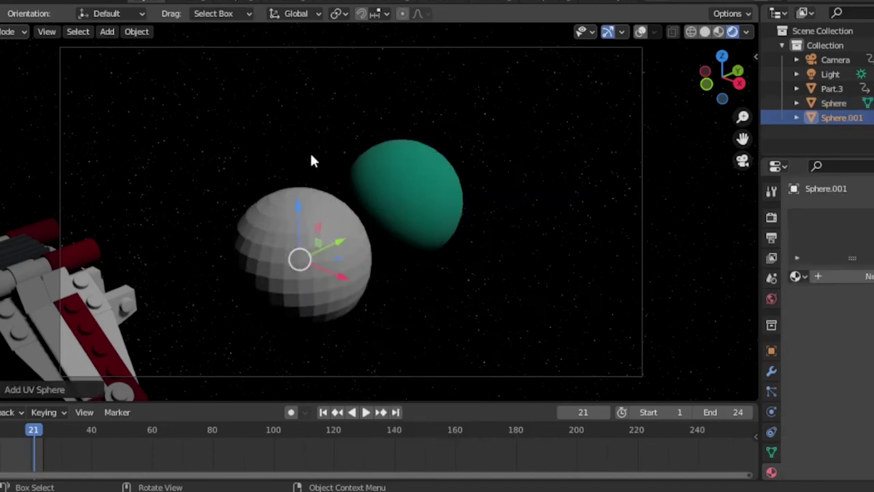
- Shrink and smooth-shade the second sphere, and place it above and to the left of the green planet in the camera view
{"action": "key", "text": "s"}
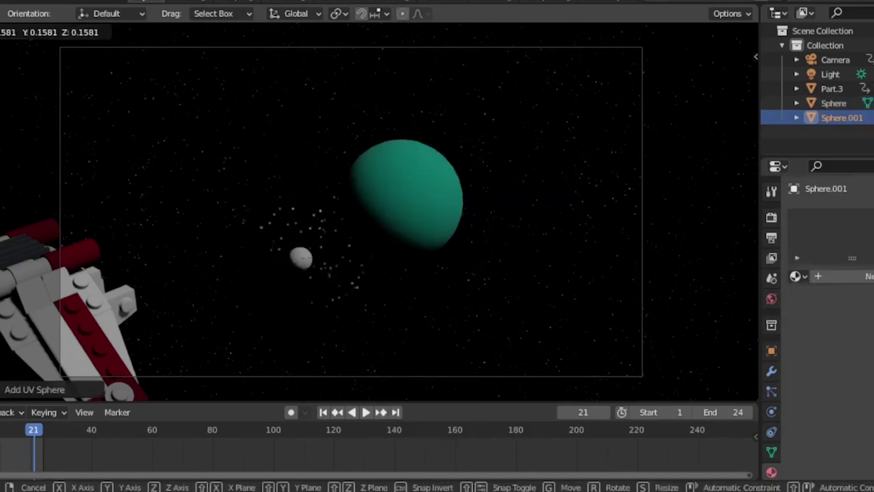
{"action": "left_click", "coordinate": [325, 242]}
{"action": "right_click", "coordinate": [308, 241]}
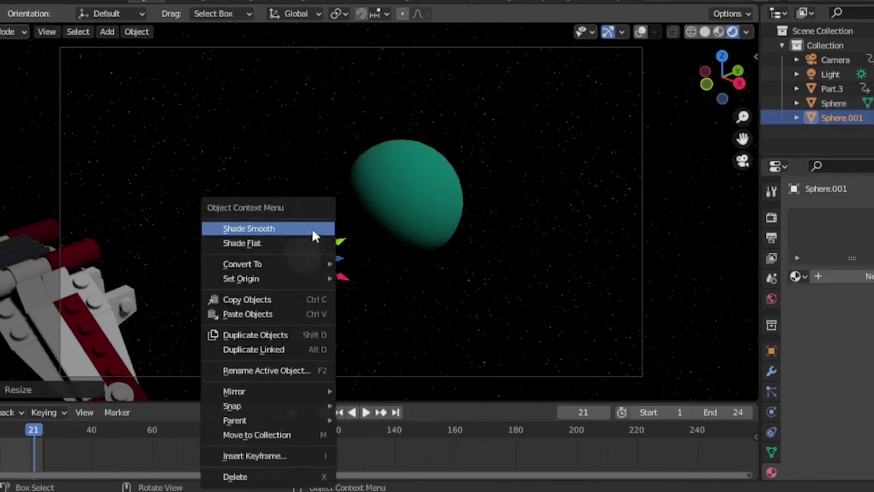
{"action": "left_click", "coordinate": [292, 220]}
{"action": "left_click_drag", "start_coordinate": [296, 217], "coordinate": [307, 72]}
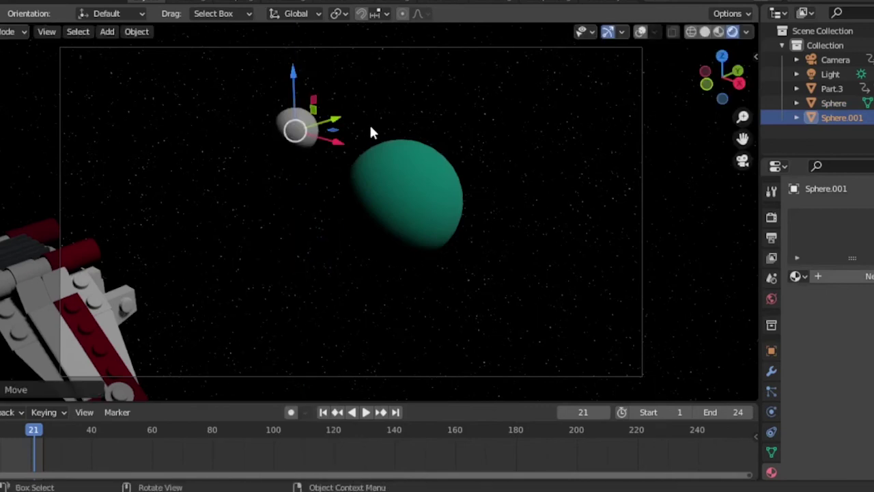
{"action": "left_click_drag", "start_coordinate": [338, 149], "coordinate": [269, 114]}
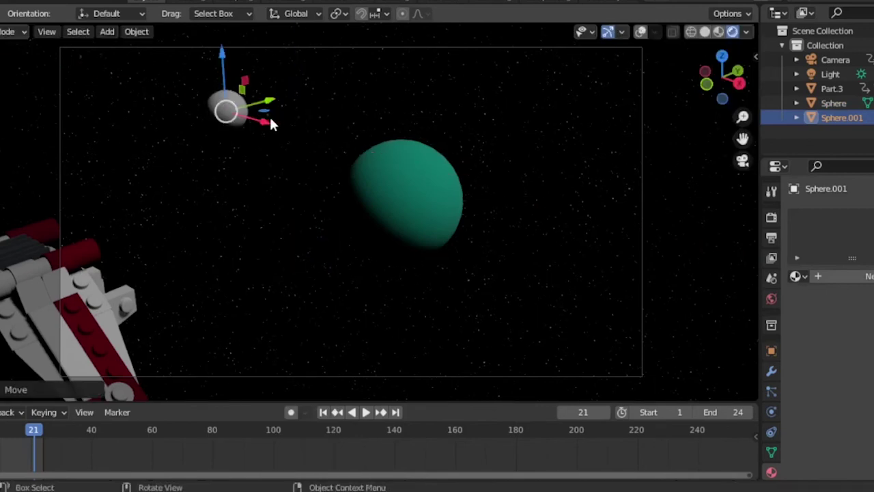
- Create a new material for the small sphere and set its surface shader to Emission
{"action": "left_click", "coordinate": [838, 282]}
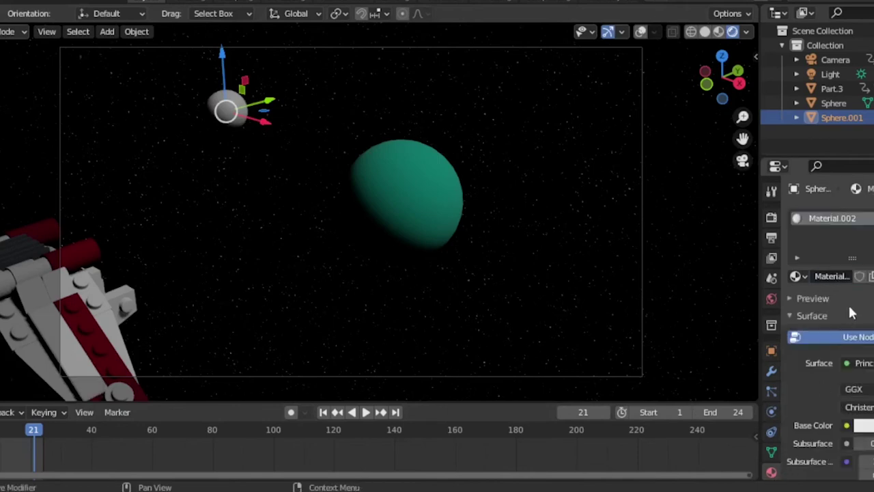
{"action": "left_click", "coordinate": [862, 364]}
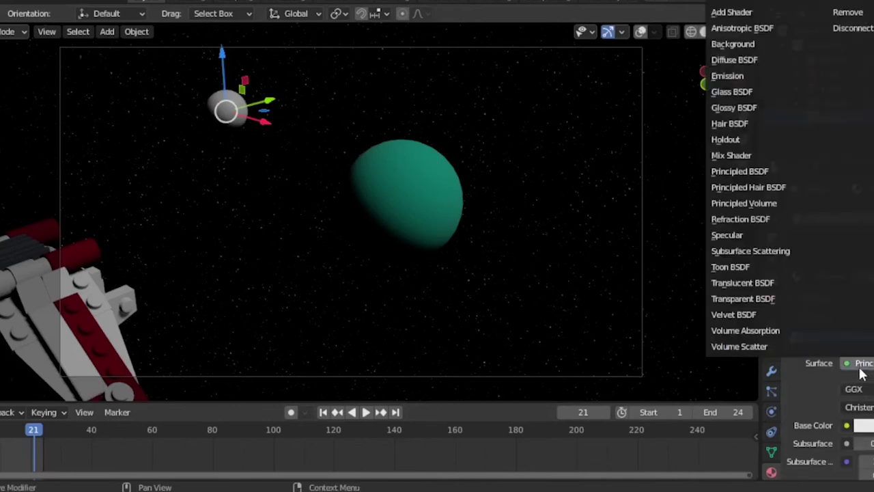
{"action": "left_click", "coordinate": [763, 75]}
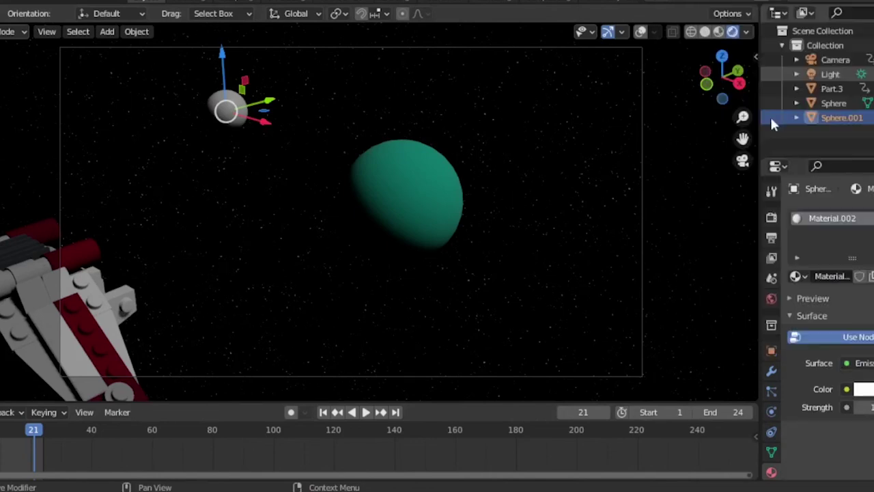
- Enable Bloom in the Eevee render settings
{"action": "left_click", "coordinate": [771, 217]}
{"action": "left_click", "coordinate": [770, 239]}
{"action": "left_click", "coordinate": [772, 218]}
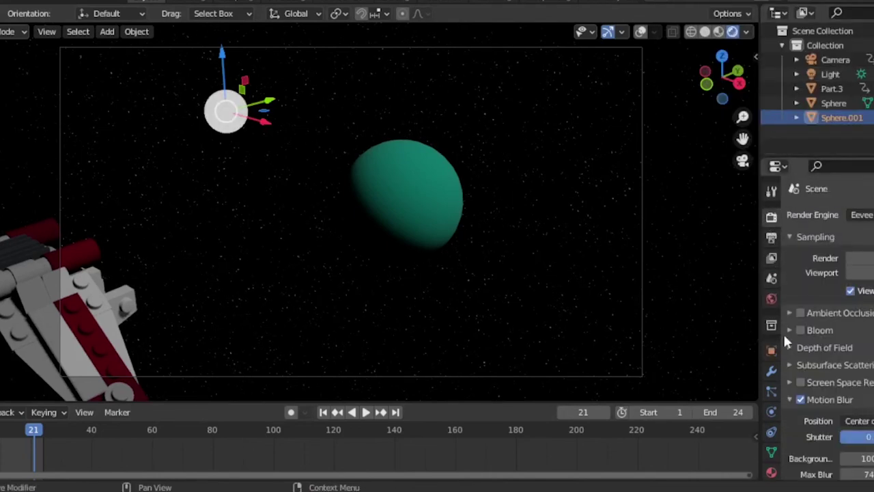
{"action": "left_click", "coordinate": [801, 330]}
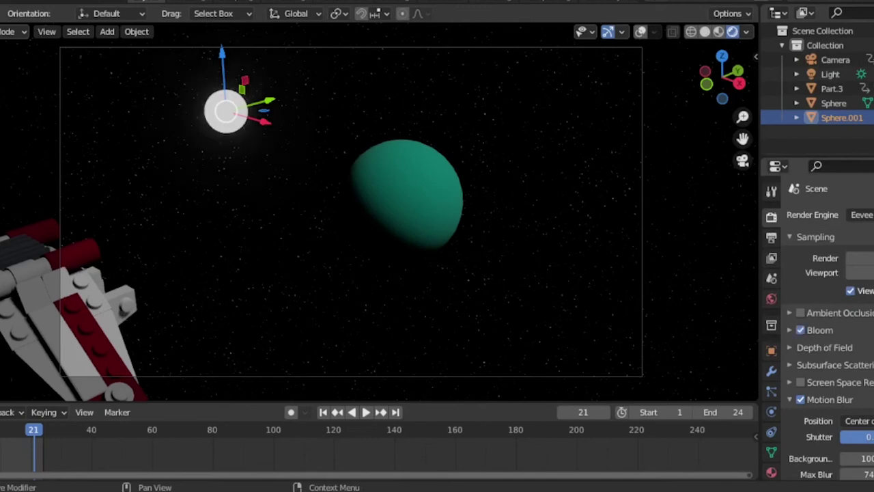
- Set the small sphere's Emission Strength to 35 and its emission color to bright yellow
{"action": "left_click", "coordinate": [772, 471]}
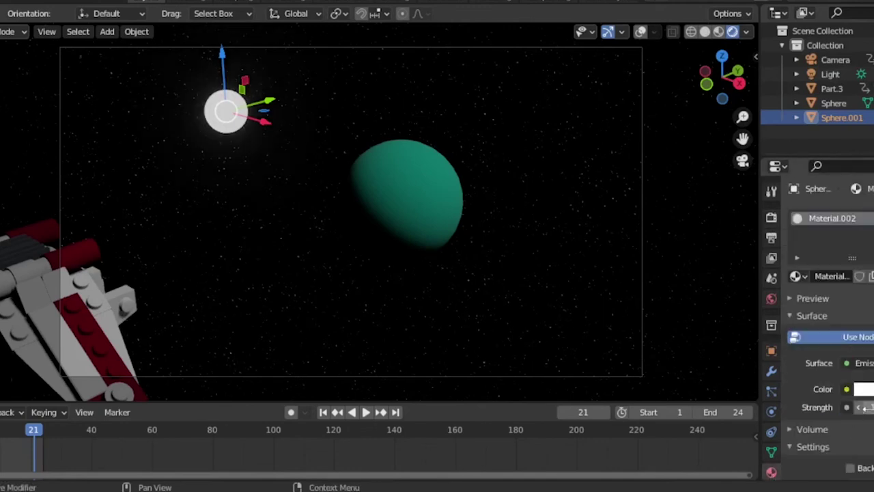
{"action": "left_click_drag", "start_coordinate": [864, 407], "coordinate": [873, 407]}
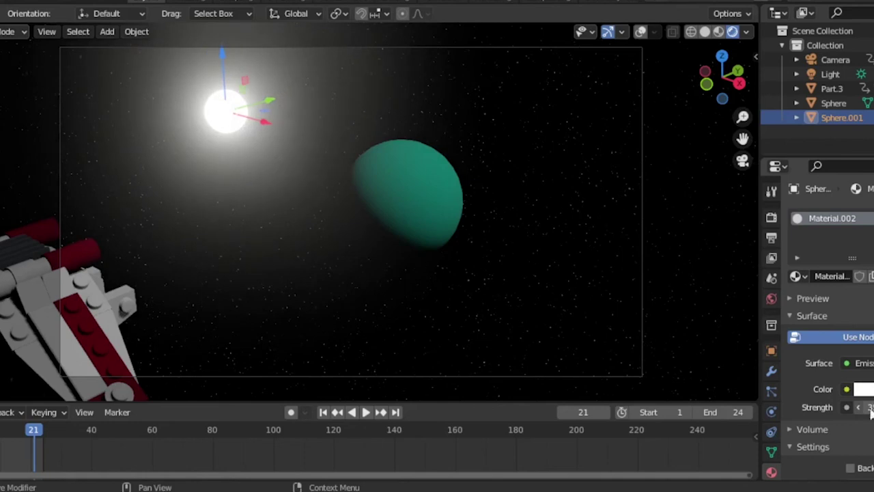
{"action": "left_click", "coordinate": [863, 389]}
{"action": "left_click_drag", "start_coordinate": [847, 229], "coordinate": [789, 263]}
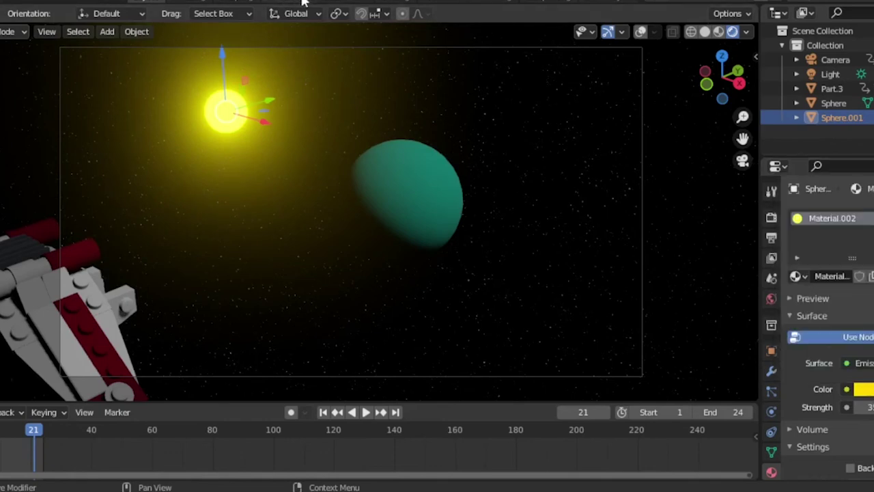
- Switch to the Shading workspace
{"action": "left_click", "coordinate": [406, 3]}
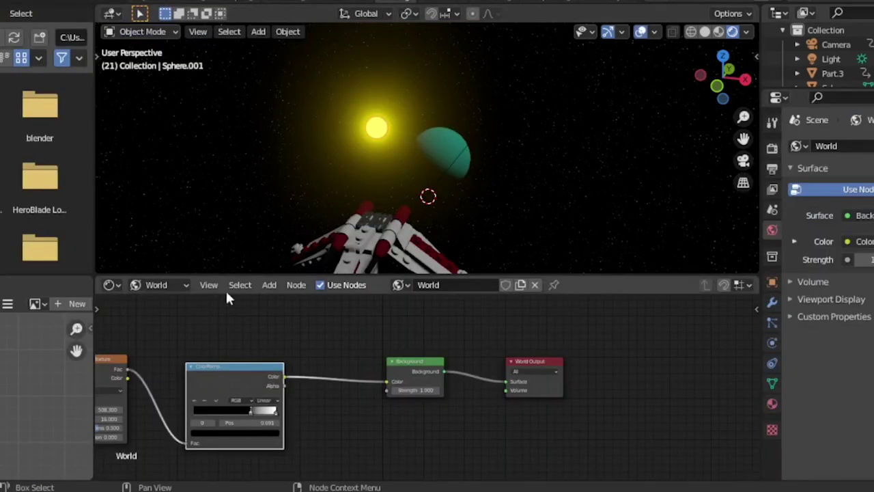
{"action": "left_click", "coordinate": [269, 285]}
{"action": "left_click", "coordinate": [293, 305]}
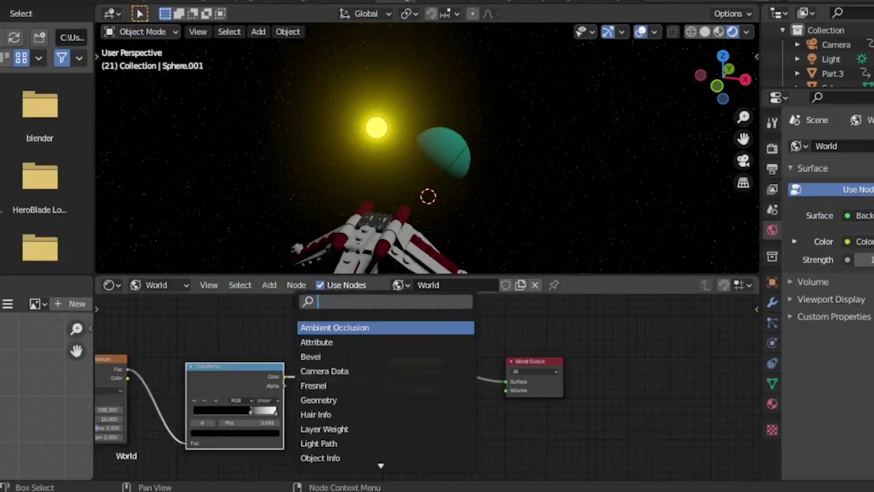
{"action": "type", "text": "col"}
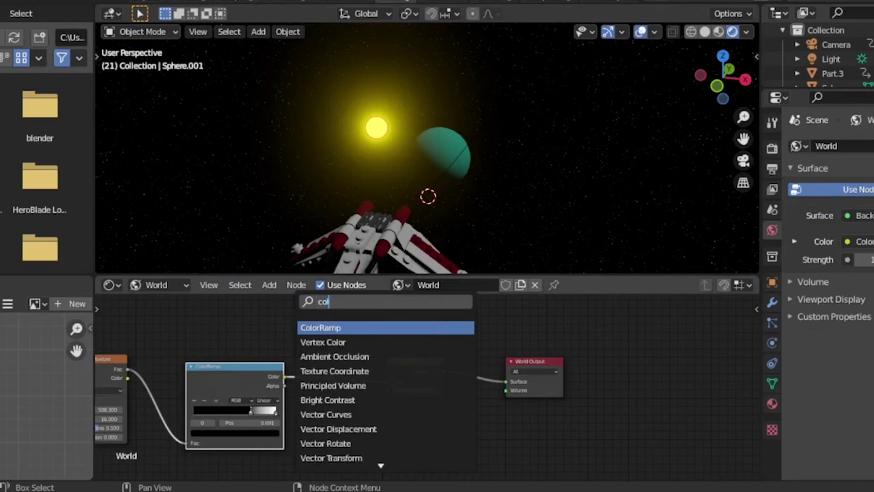
- Show the small sphere's object material nodes, add a ColorRamp node and connect its Color output to the Emission Color input
{"action": "left_click", "coordinate": [152, 285]}
{"action": "left_click", "coordinate": [158, 302]}
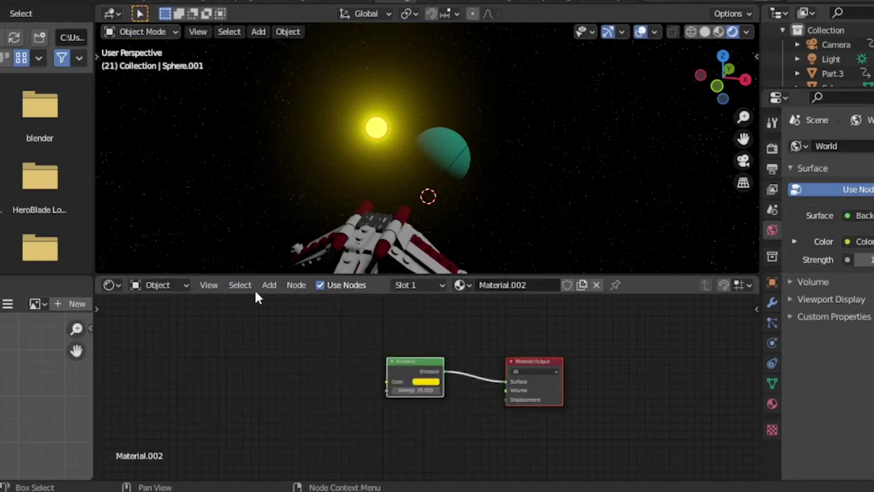
{"action": "left_click", "coordinate": [269, 285]}
{"action": "left_click", "coordinate": [285, 303]}
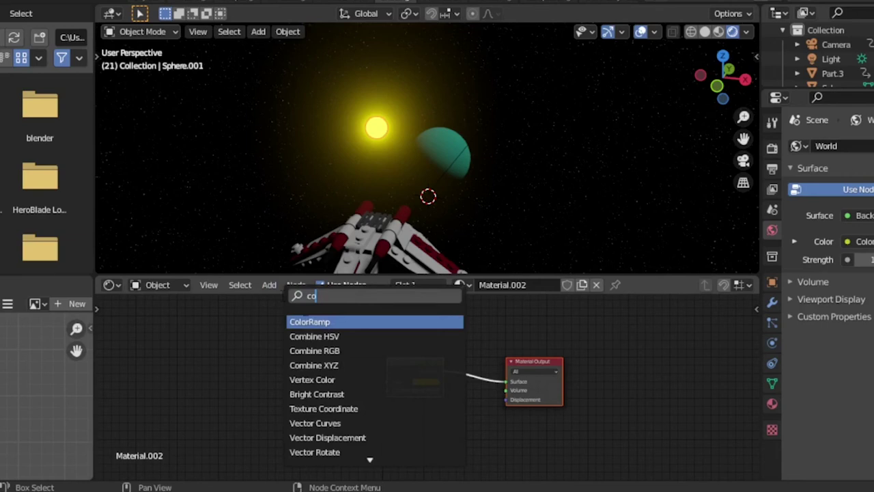
{"action": "key", "text": "Return"}
{"action": "left_click", "coordinate": [291, 384]}
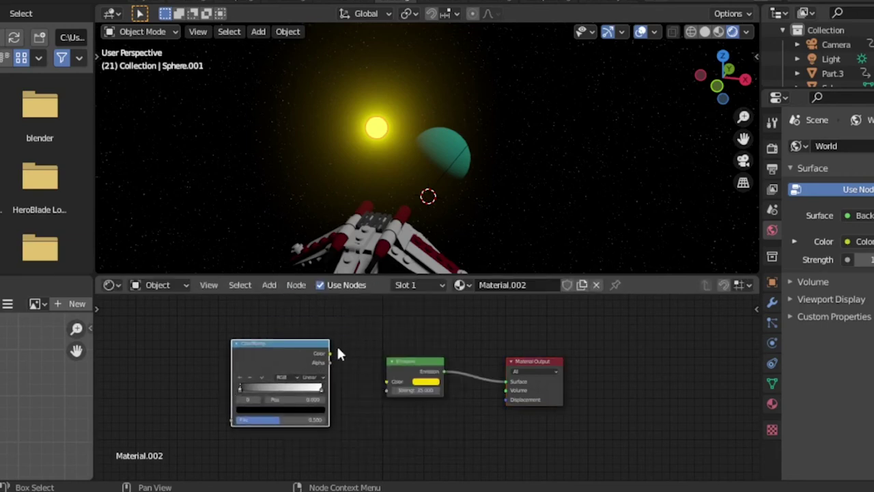
{"action": "left_click_drag", "start_coordinate": [330, 354], "coordinate": [386, 381]}
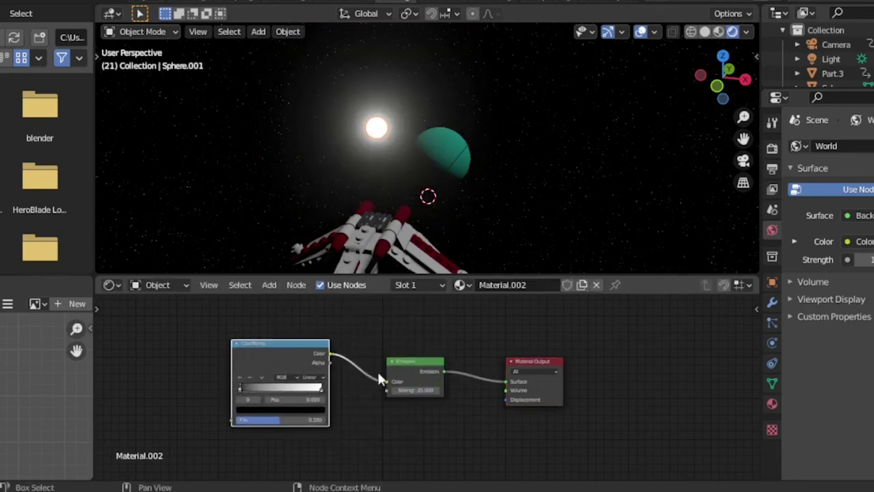
- Place the ColorRamp's black stop at position 0.027 and recolor it bright yellow
{"action": "left_click_drag", "start_coordinate": [239, 392], "coordinate": [243, 391]}
{"action": "left_click", "coordinate": [248, 410]}
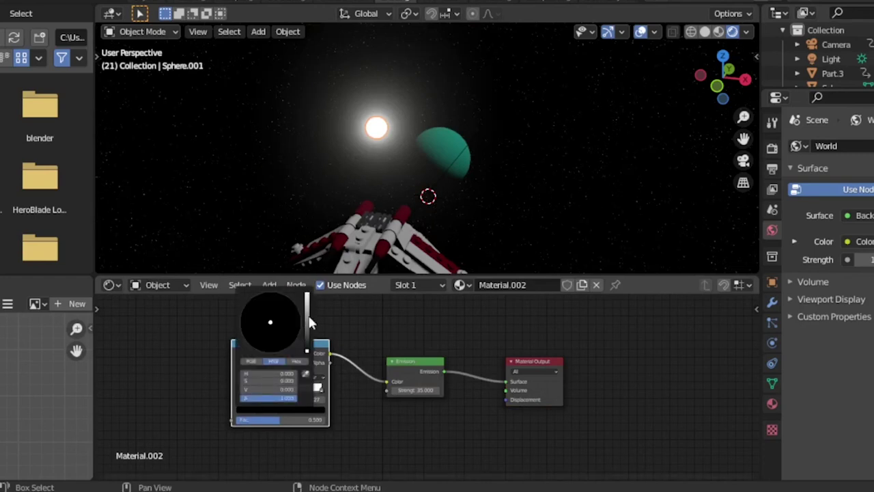
{"action": "left_click_drag", "start_coordinate": [308, 321], "coordinate": [306, 295]}
{"action": "left_click", "coordinate": [240, 321]}
{"action": "left_click_drag", "start_coordinate": [241, 321], "coordinate": [245, 341]}
- Move the ColorRamp's yellow stop to position 0.300 and inspect the sun's glow through the camera
{"action": "middle_click_drag", "start_coordinate": [287, 123], "coordinate": [519, 142]}
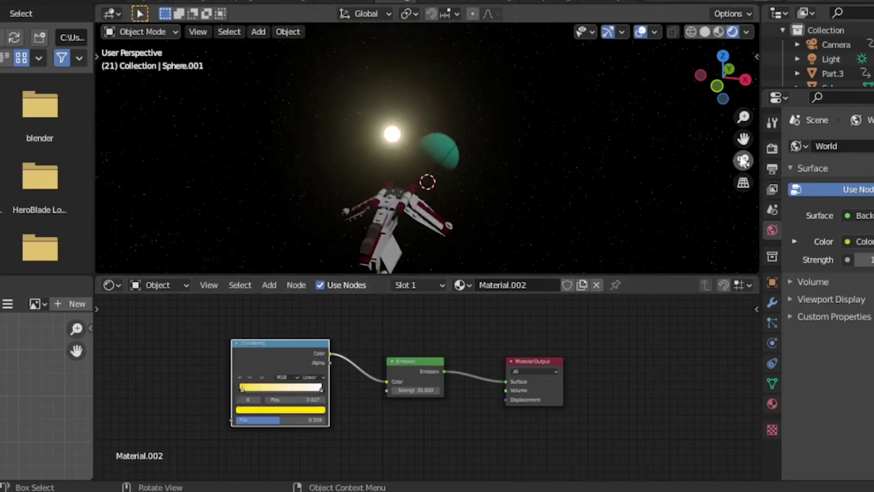
{"action": "left_click", "coordinate": [744, 160]}
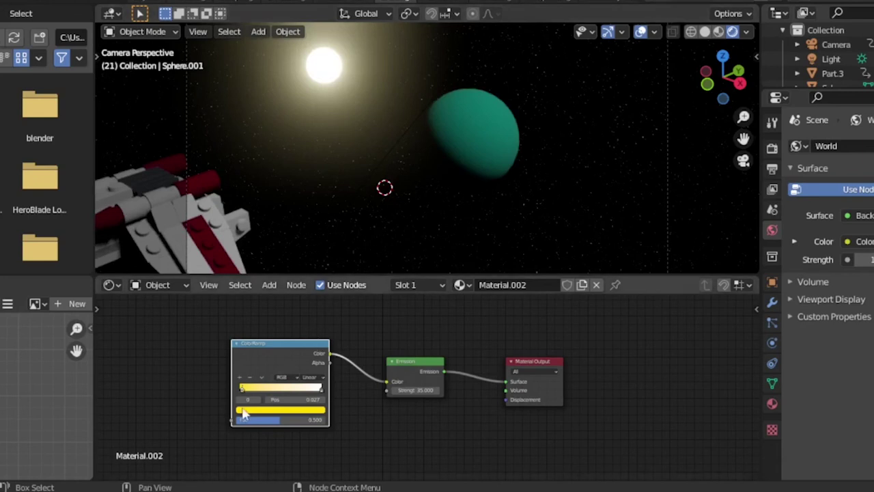
{"action": "left_click_drag", "start_coordinate": [244, 392], "coordinate": [269, 389]}
{"action": "scroll", "coordinate": [425, 216], "scroll_direction": "down", "scroll_amount": 3}
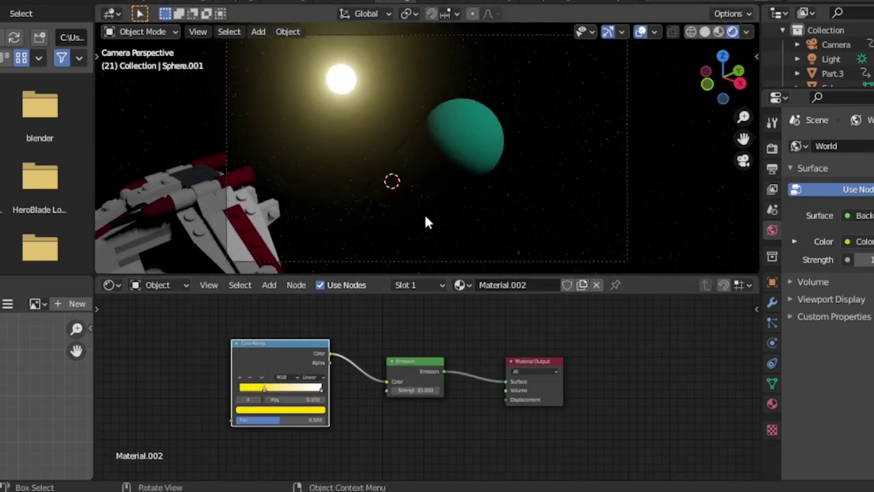
{"action": "scroll", "coordinate": [424, 215], "scroll_direction": "up", "scroll_amount": 4}
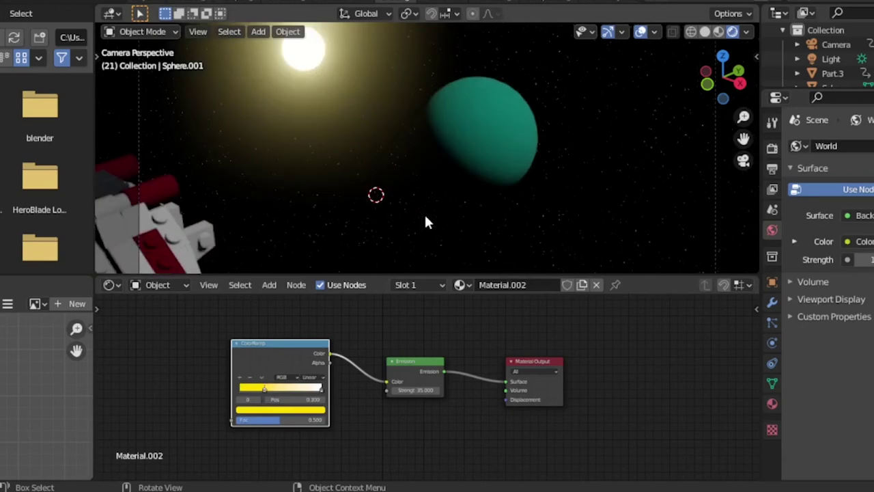
{"action": "scroll", "coordinate": [426, 218], "scroll_direction": "down", "scroll_amount": 4}
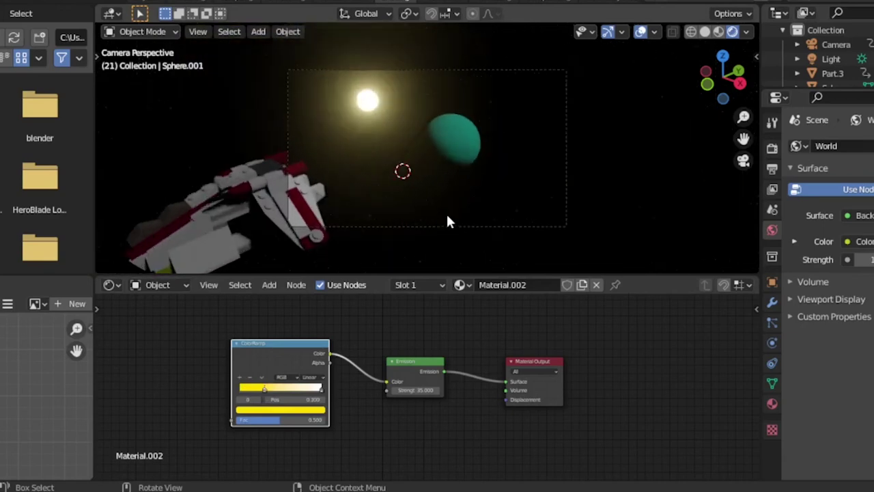
{"action": "scroll", "coordinate": [447, 221], "scroll_direction": "up", "scroll_amount": 5}
{"action": "scroll", "coordinate": [379, 109], "scroll_direction": "down", "scroll_amount": 3}
{"action": "scroll", "coordinate": [377, 104], "scroll_direction": "up", "scroll_amount": 1}
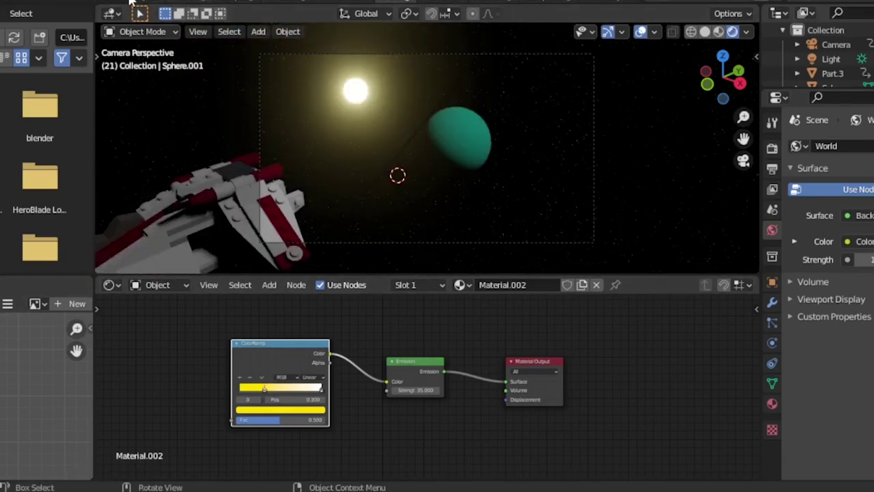
- Return to the Layout workspace, rewind to frame 0 and play the animation to review the glowing sun and planet
{"action": "left_click", "coordinate": [142, 2]}
{"action": "left_click_drag", "start_coordinate": [45, 431], "coordinate": [615, 413]}
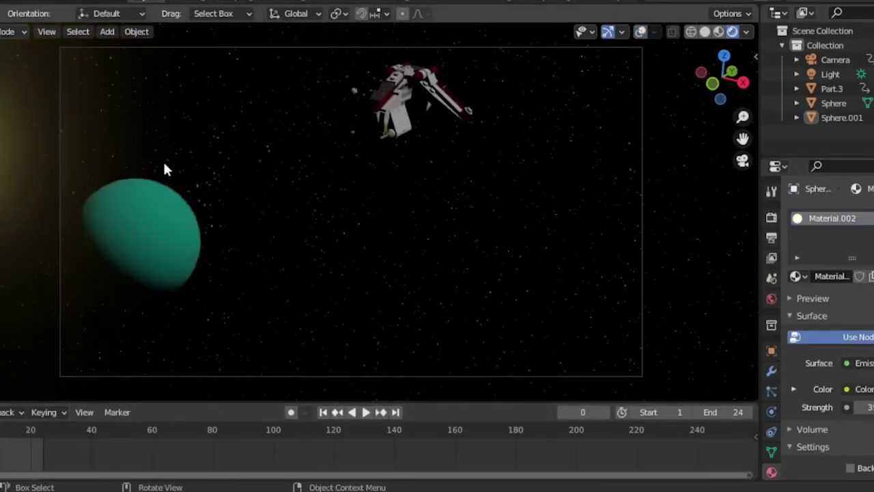
{"action": "key", "text": "space"}
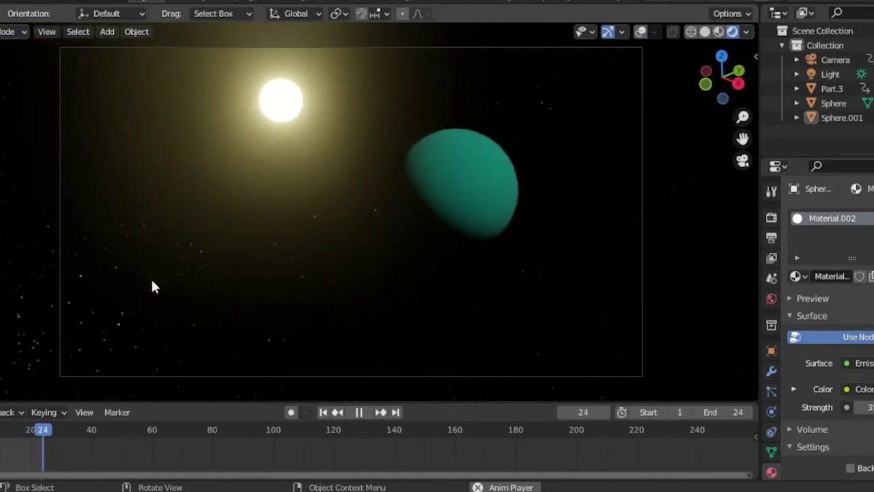
{"action": "key", "text": "space"}
{"action": "key", "text": "space"}
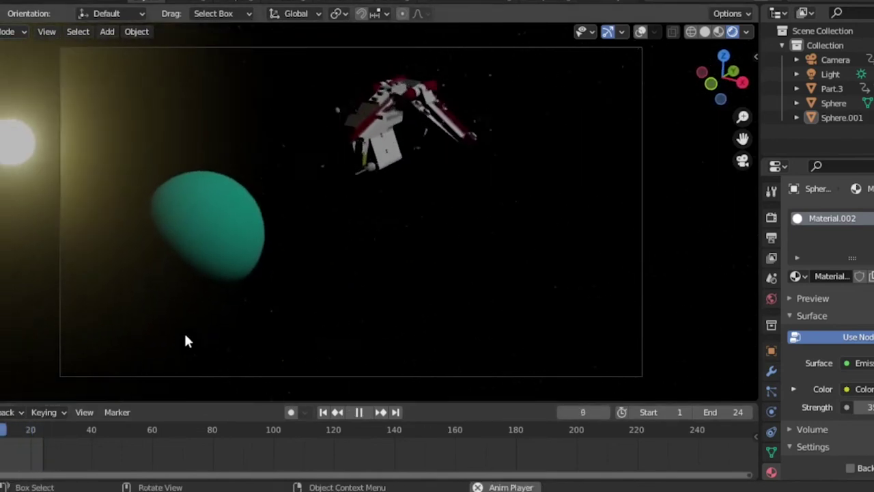
{"action": "key", "text": "space"}
- Go back to frame 0 and select the gunship object Part.3
{"action": "left_click_drag", "start_coordinate": [9, 430], "coordinate": [0, 431]}
{"action": "left_click", "coordinate": [828, 88]}
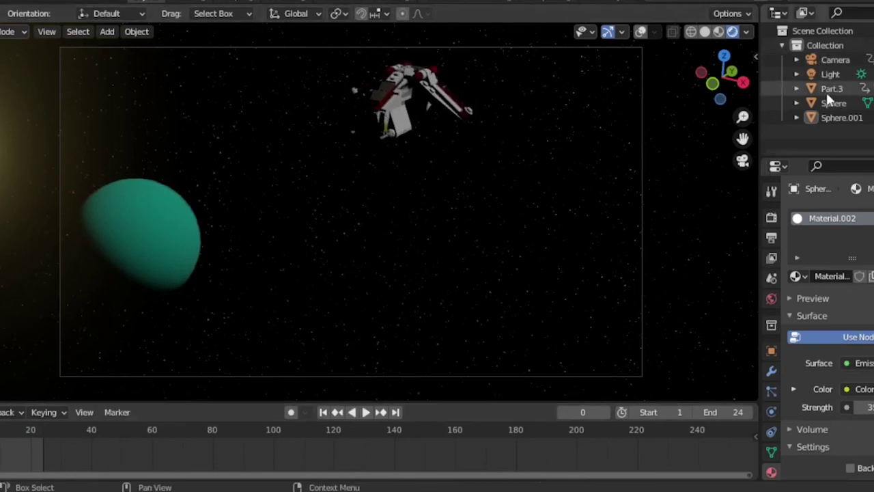
{"action": "key", "text": "g"}
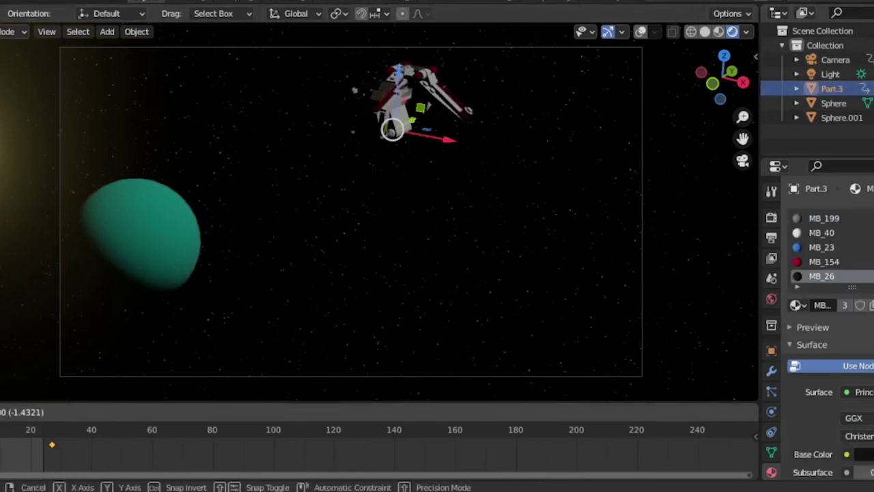
{"action": "left_click", "coordinate": [757, 450]}
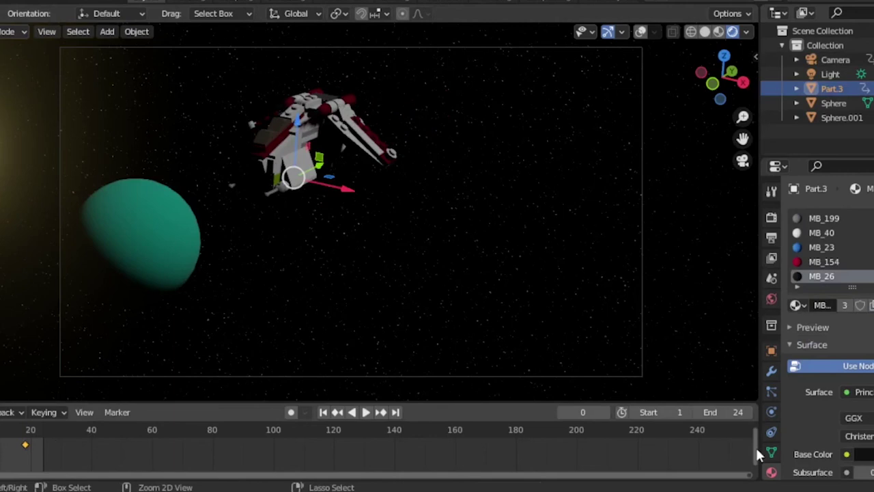
{"action": "key", "text": "ctrl+z"}
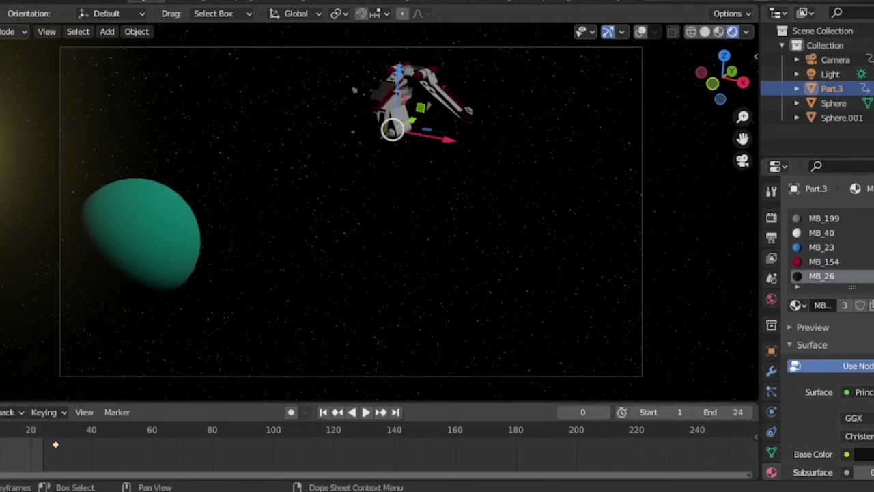
- Shift the gunship's starting keyframe slightly earlier on the timeline and play the animation
{"action": "key", "text": "g"}
{"action": "key", "text": "Return"}
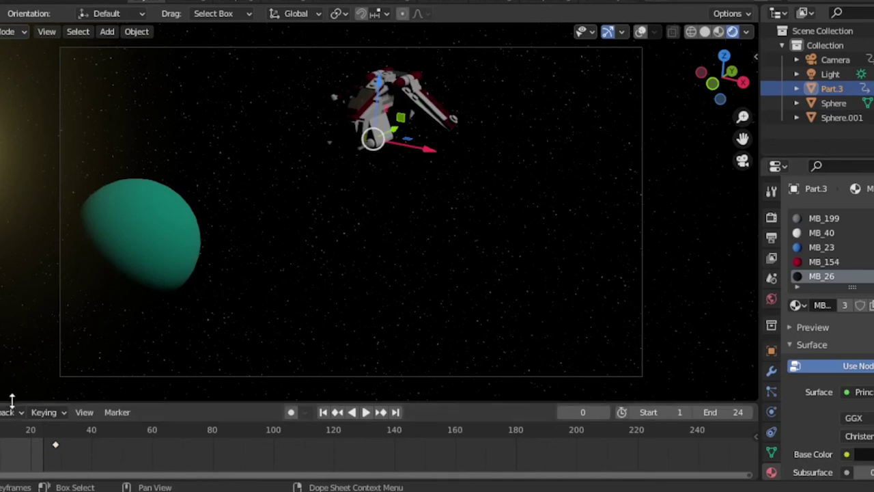
{"action": "key", "text": "space"}
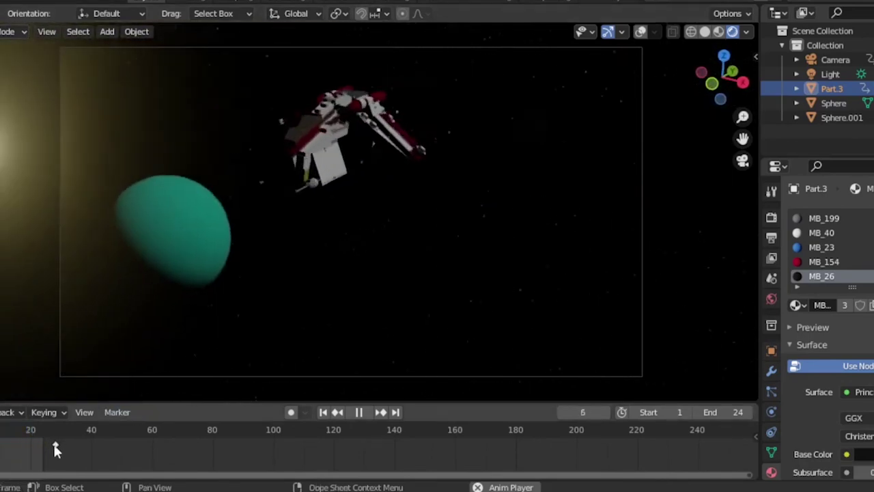
- Stop the playback and examine the scene's output properties, including the frame range, frame rate and output file settings
{"action": "key", "text": "Escape"}
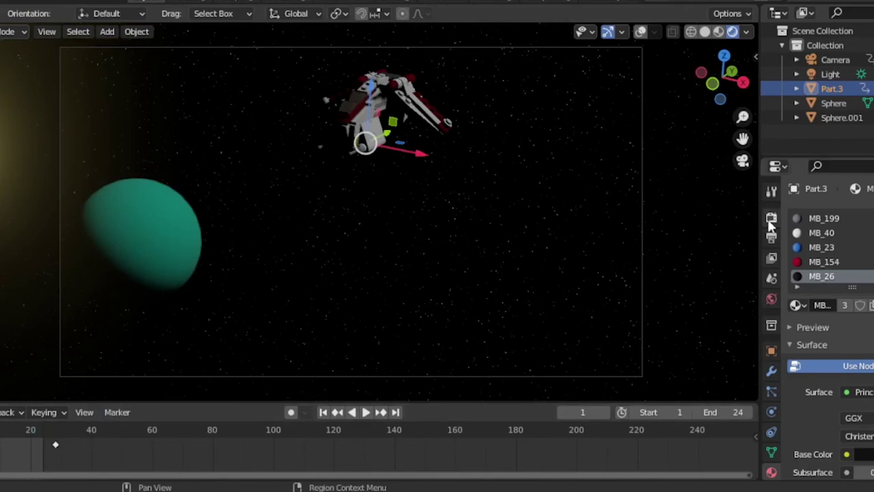
{"action": "left_click", "coordinate": [772, 216]}
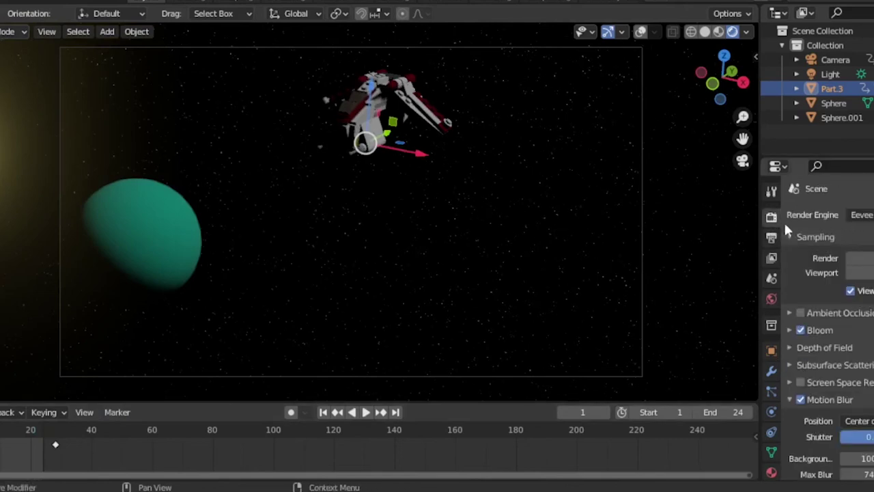
{"action": "left_click", "coordinate": [771, 237]}
{"action": "scroll", "coordinate": [827, 362], "scroll_direction": "down", "scroll_amount": 6}
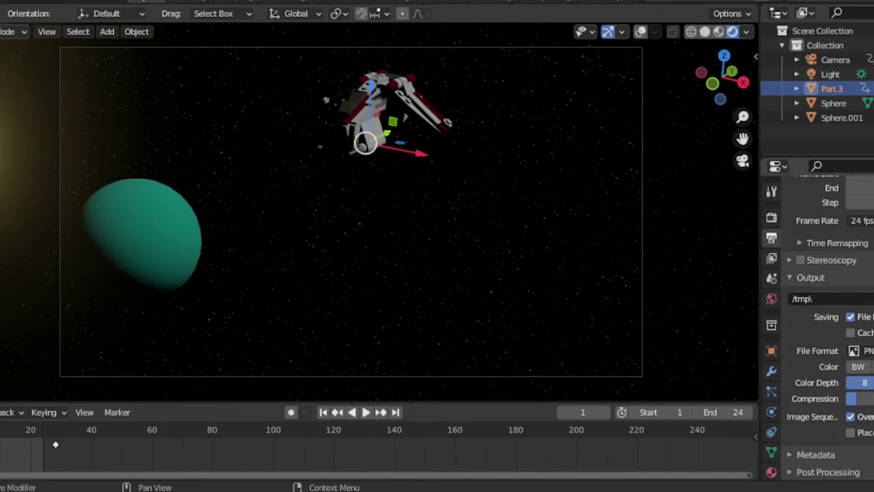
{"action": "left_click", "coordinate": [865, 220]}
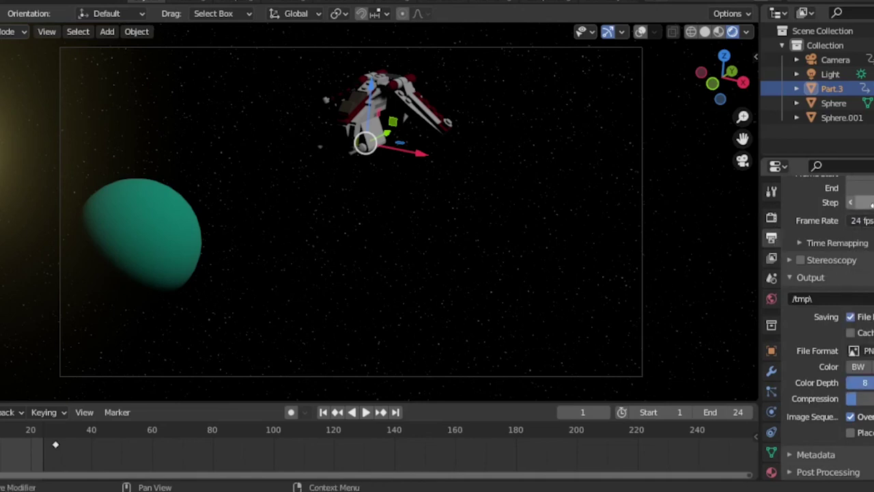
{"action": "scroll", "coordinate": [872, 273], "scroll_direction": "up", "scroll_amount": 3}
{"action": "scroll", "coordinate": [872, 281], "scroll_direction": "down", "scroll_amount": 3}
{"action": "scroll", "coordinate": [873, 281], "scroll_direction": "up", "scroll_amount": 4}
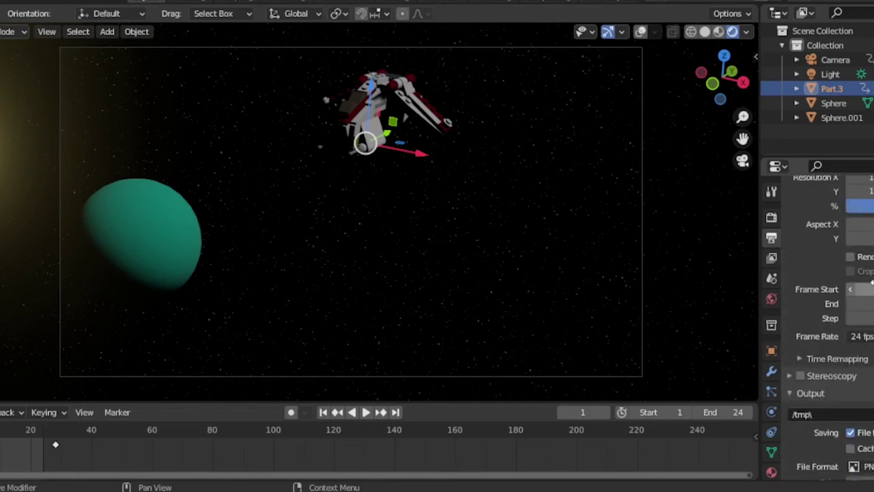
{"action": "scroll", "coordinate": [858, 272], "scroll_direction": "down", "scroll_amount": 4}
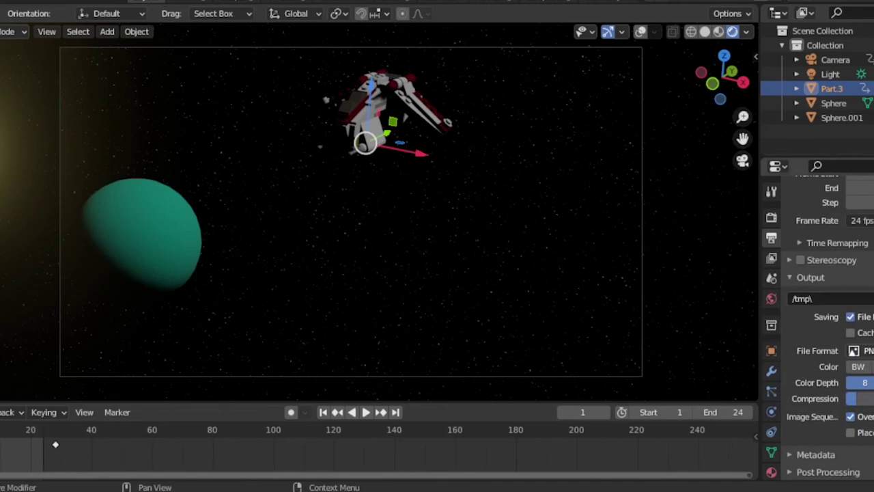
- Set the output file format to an AVI movie type and render the animation
{"action": "left_click", "coordinate": [864, 350]}
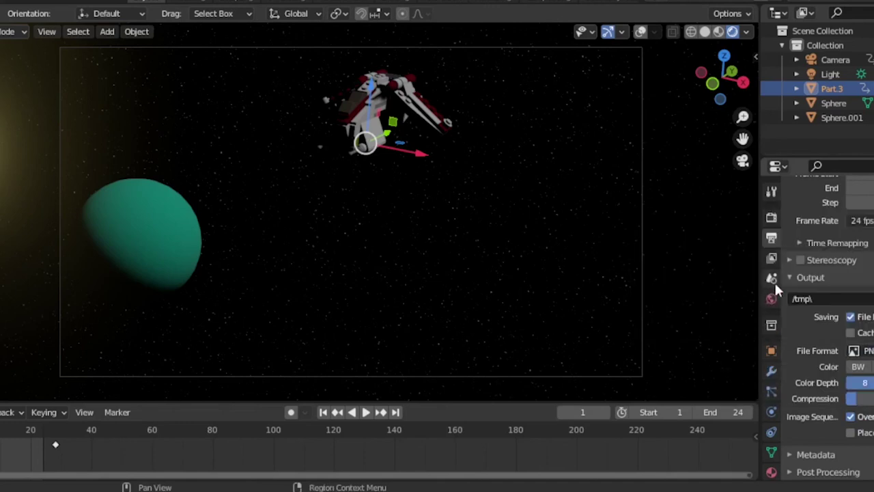
{"action": "left_click", "coordinate": [857, 350]}
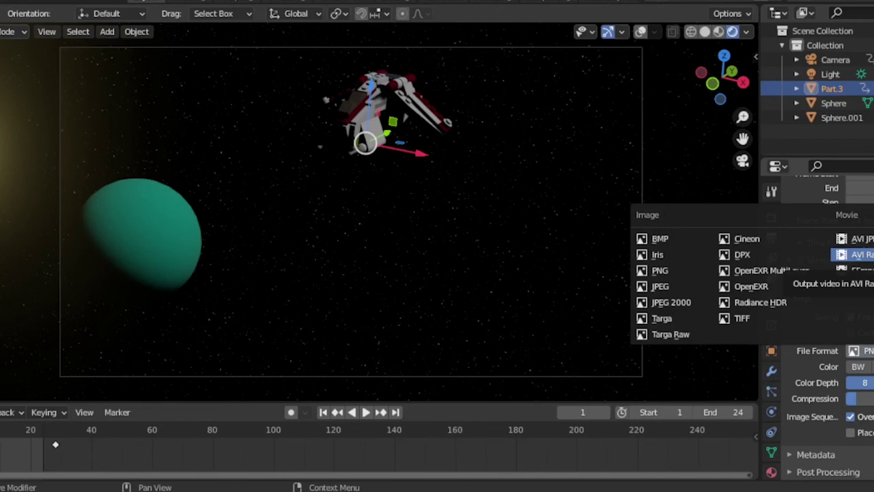
{"action": "left_click", "coordinate": [855, 254]}
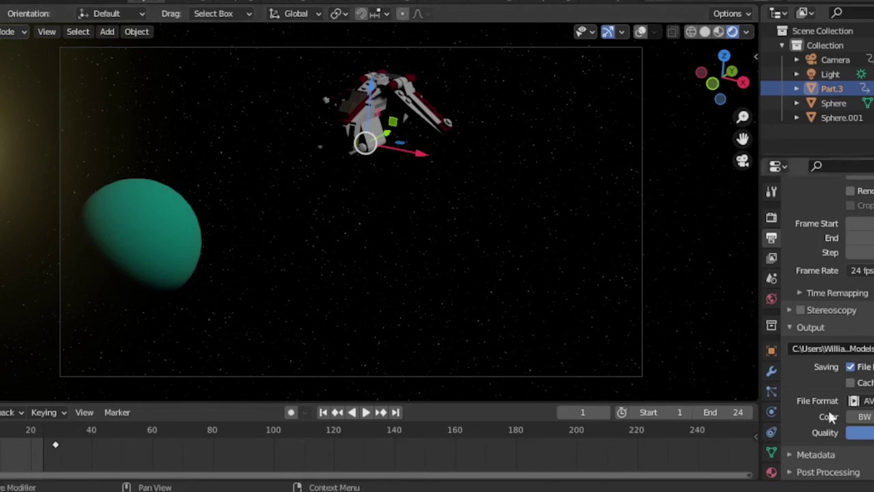
{"action": "left_click", "coordinate": [24, 1]}
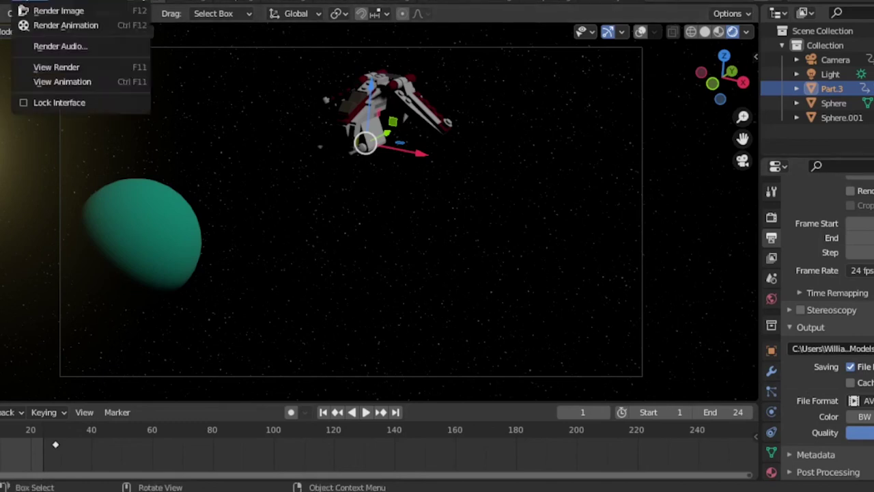
{"action": "left_click", "coordinate": [74, 26]}
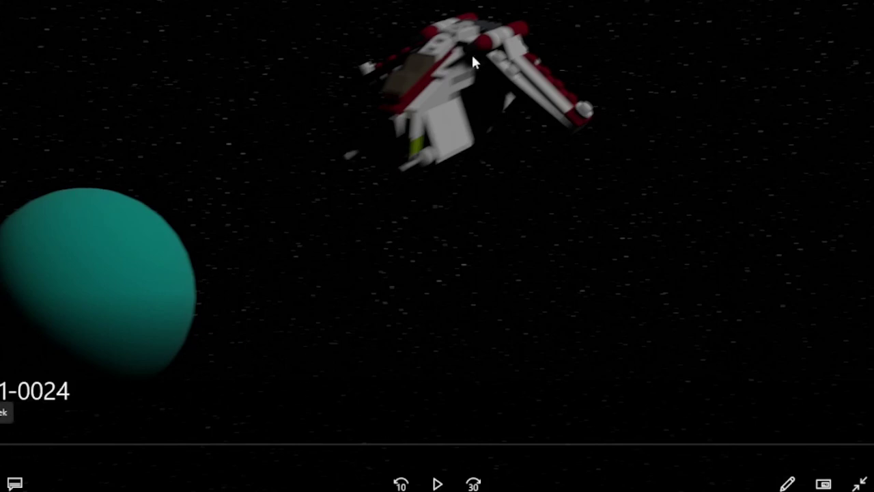
- Switch to the video player, rewind the rendered clip to its start and replay it to review the animation
{"action": "left_click_drag", "start_coordinate": [54, 444], "coordinate": [0, 451]}
{"action": "key", "text": "space"}
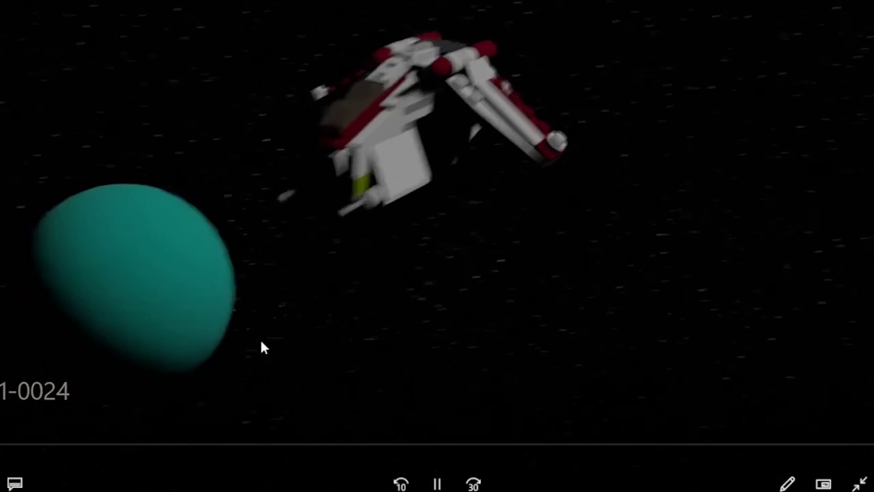
{"action": "key", "text": "space"}
{"action": "key", "text": "Caps_Lock"}
{"action": "key", "text": "Escape"}
{"action": "key", "text": "space"}
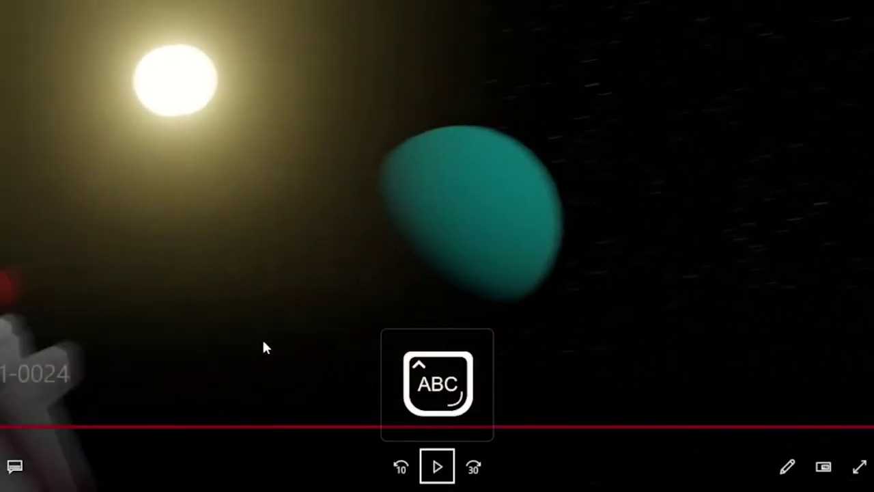
{"action": "key", "text": "space"}
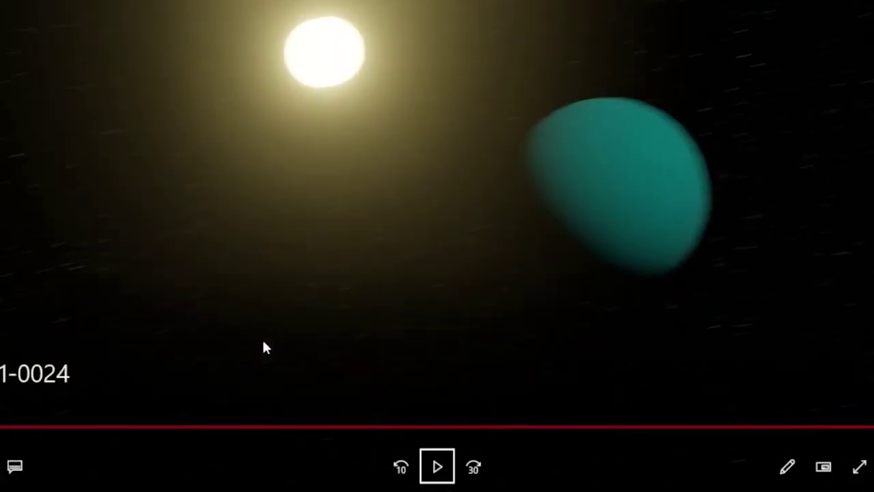
{"action": "key", "text": "space"}
{"action": "key", "text": "Caps_Lock"}
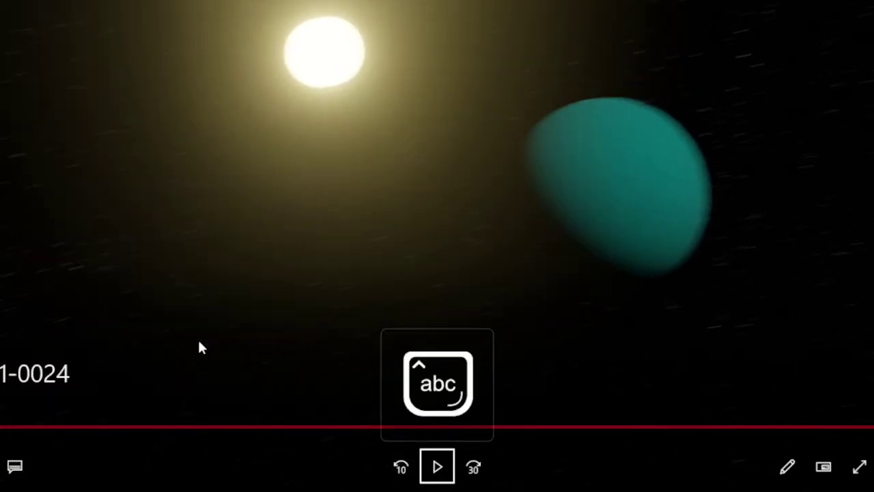